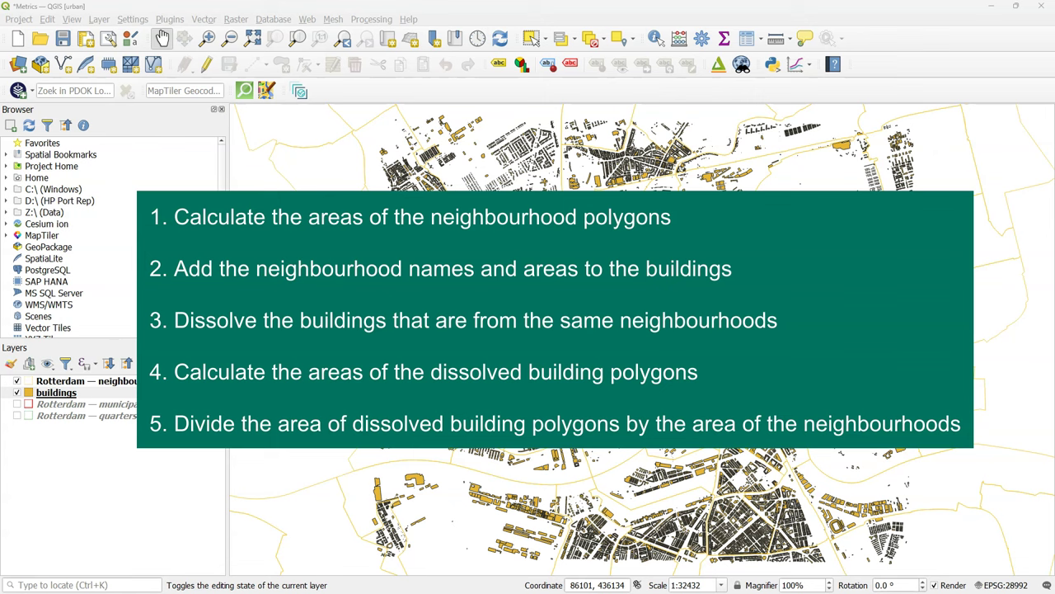
# Open the neighbourhoods attribute table and start a new decimal field named Area (m2)
pyautogui.click(120, 381)
pyautogui.rightClick(123, 381)
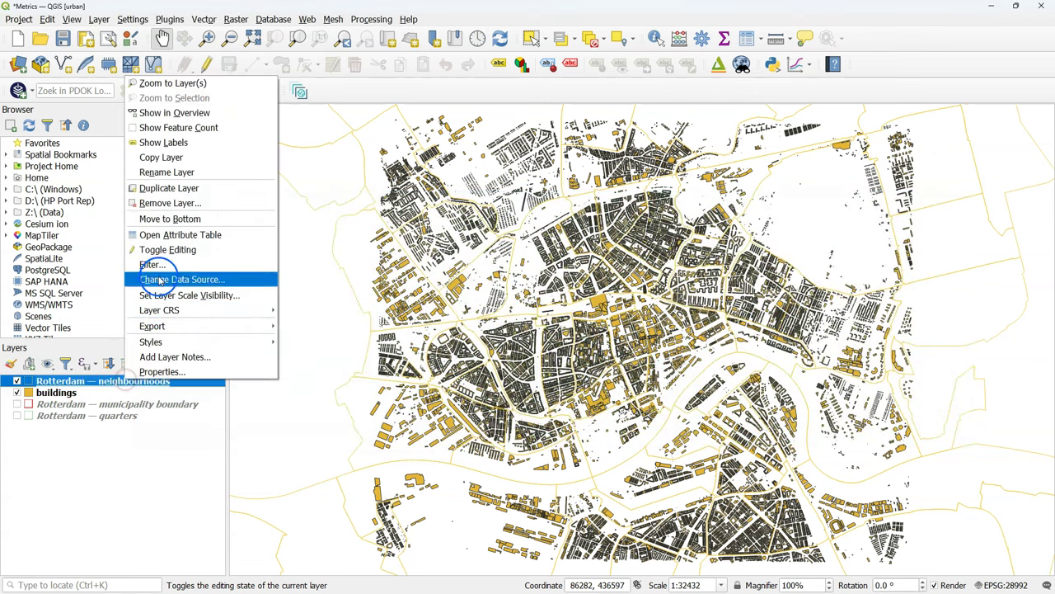
pyautogui.click(169, 234)
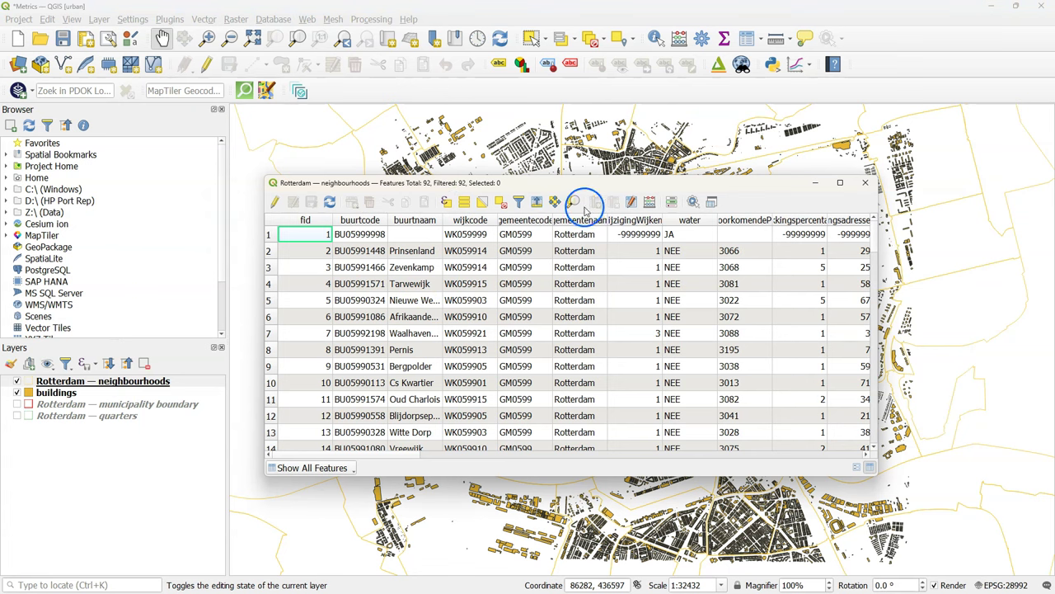
pyautogui.click(648, 202)
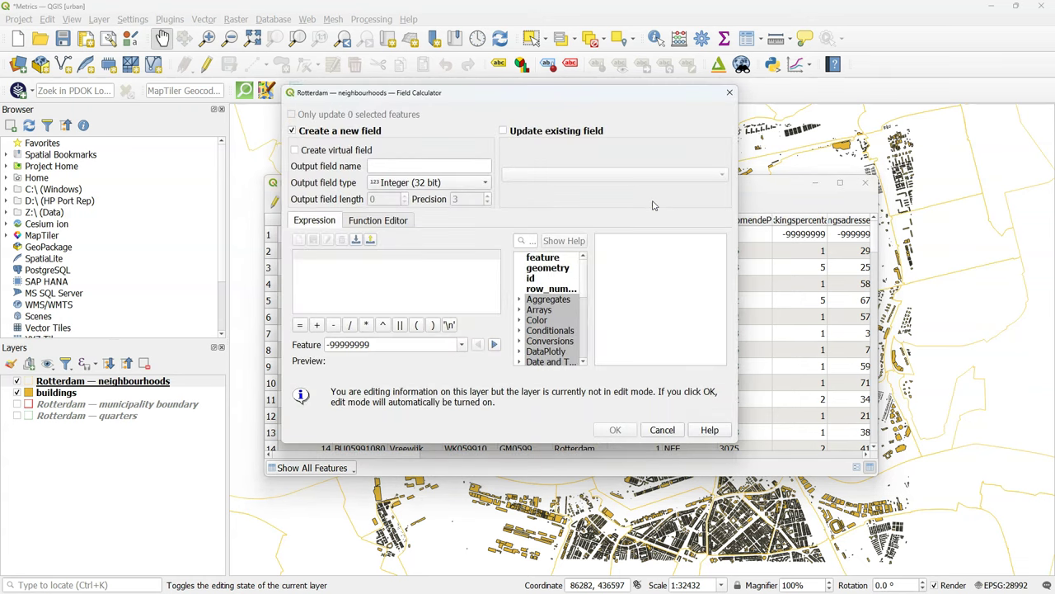
pyautogui.click(410, 166)
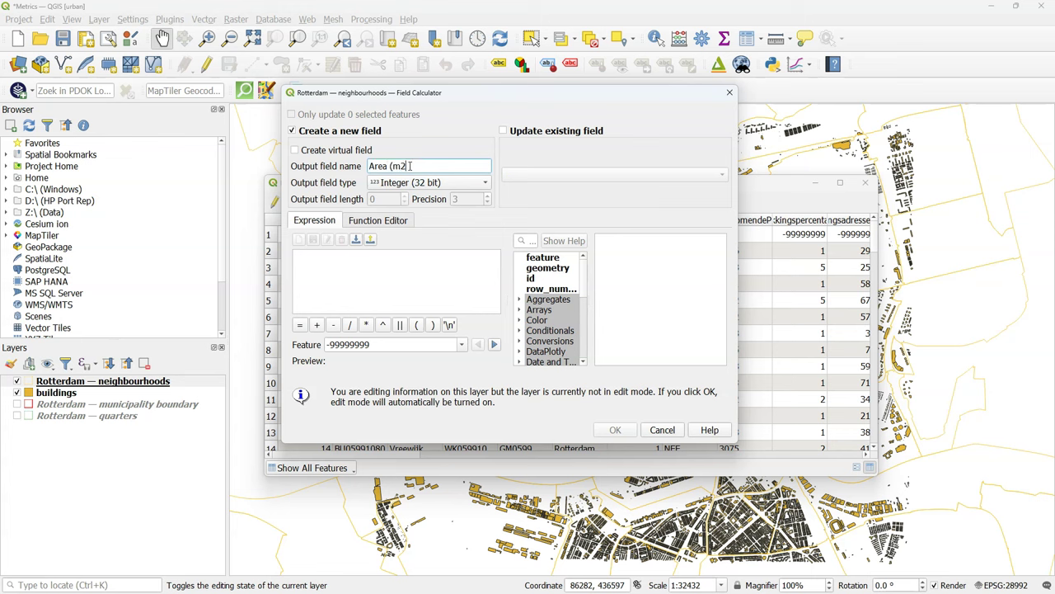
pyautogui.click(403, 183)
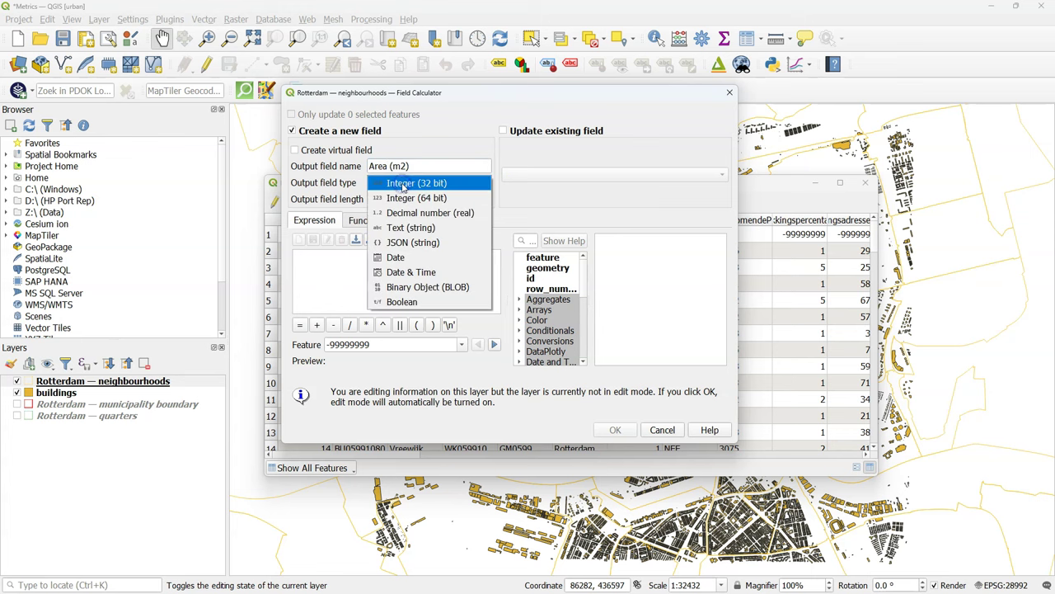
pyautogui.click(404, 212)
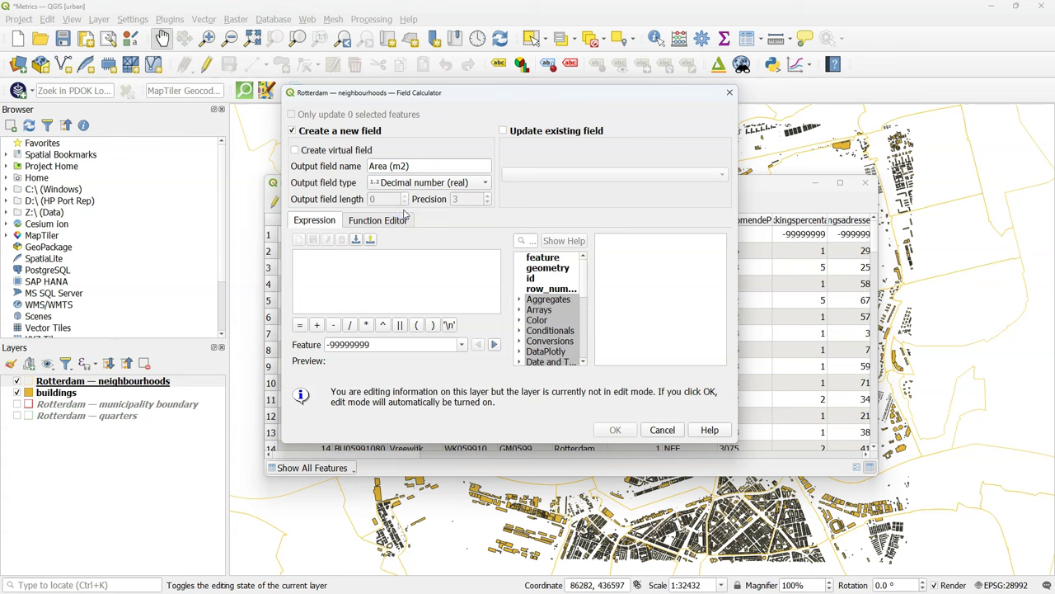
# Set the field expression to $area and create the Area (m2) field
pyautogui.scroll(-3, 544, 309)
pyautogui.click(519, 319)
pyautogui.scroll(-2, 553, 309)
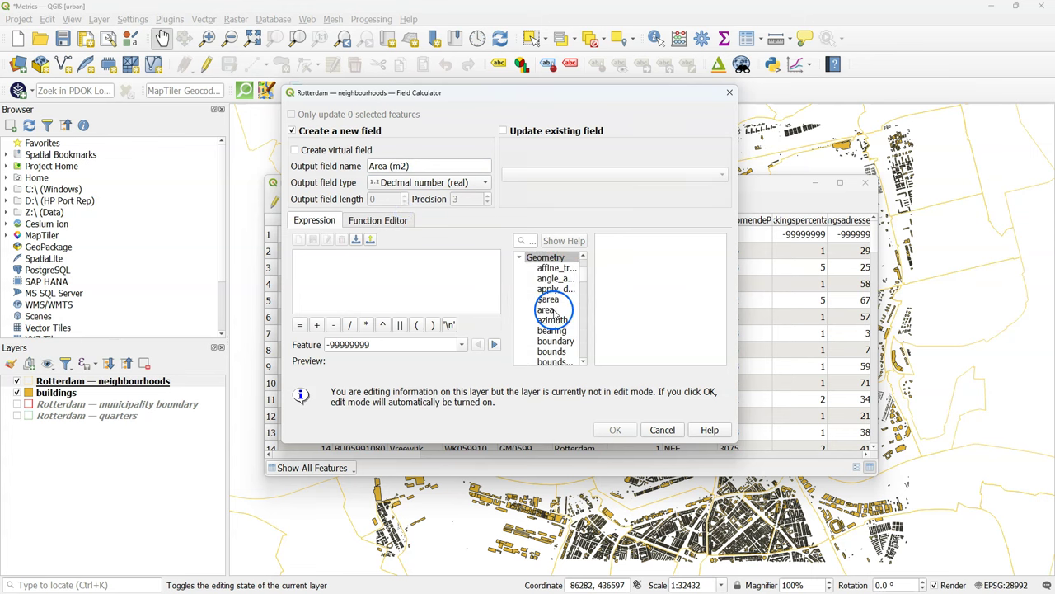
pyautogui.click(548, 299)
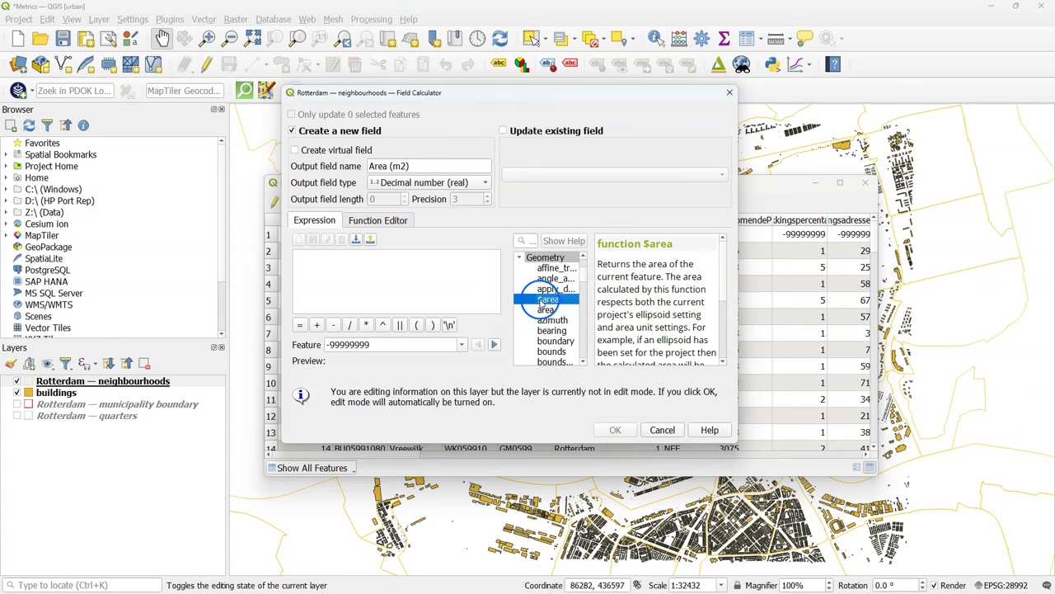
pyautogui.doubleClick(544, 302)
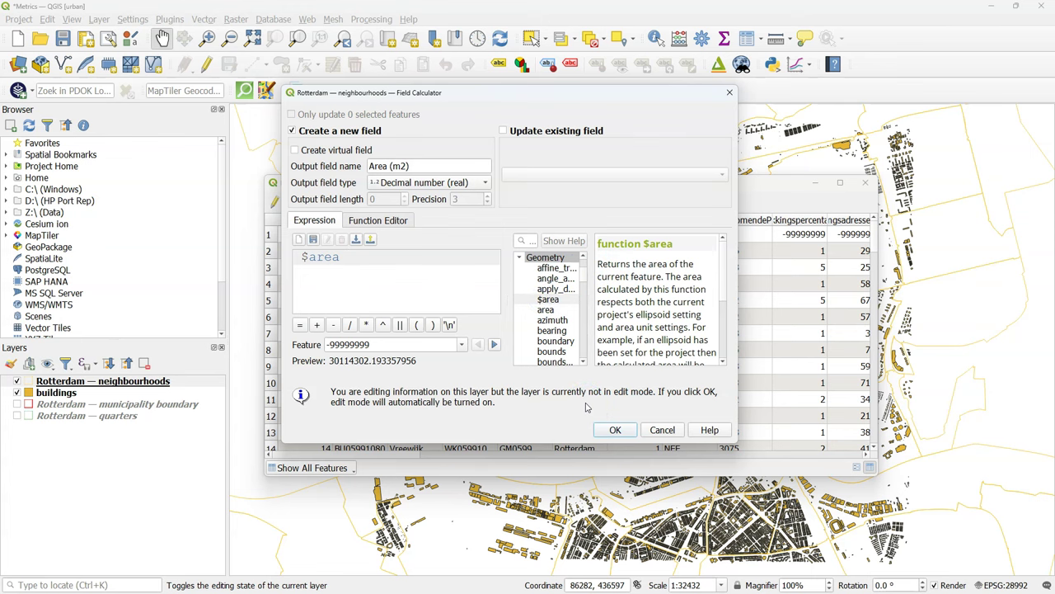
pyautogui.click(615, 430)
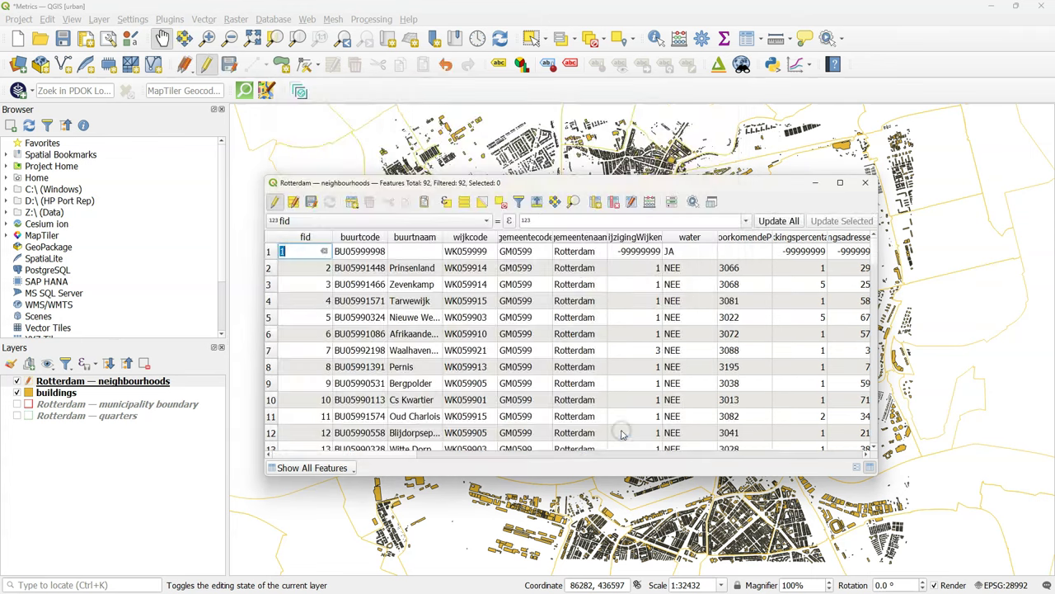
# Stop editing, save the new field to the neighbourhoods layer and close the attribute table
pyautogui.moveTo(366, 455); pyautogui.dragTo(829, 452)
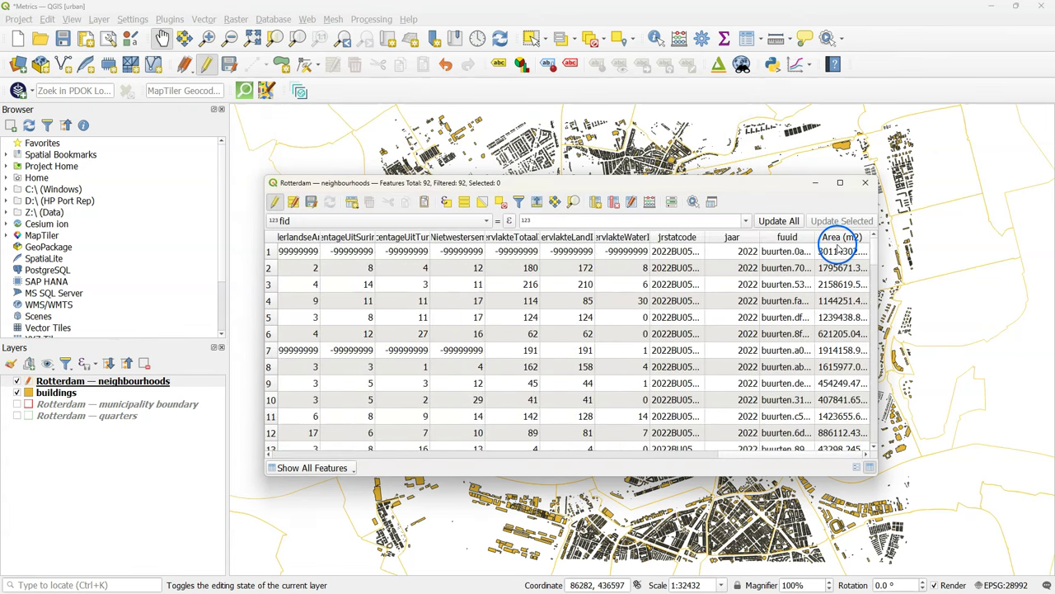
pyautogui.click(275, 202)
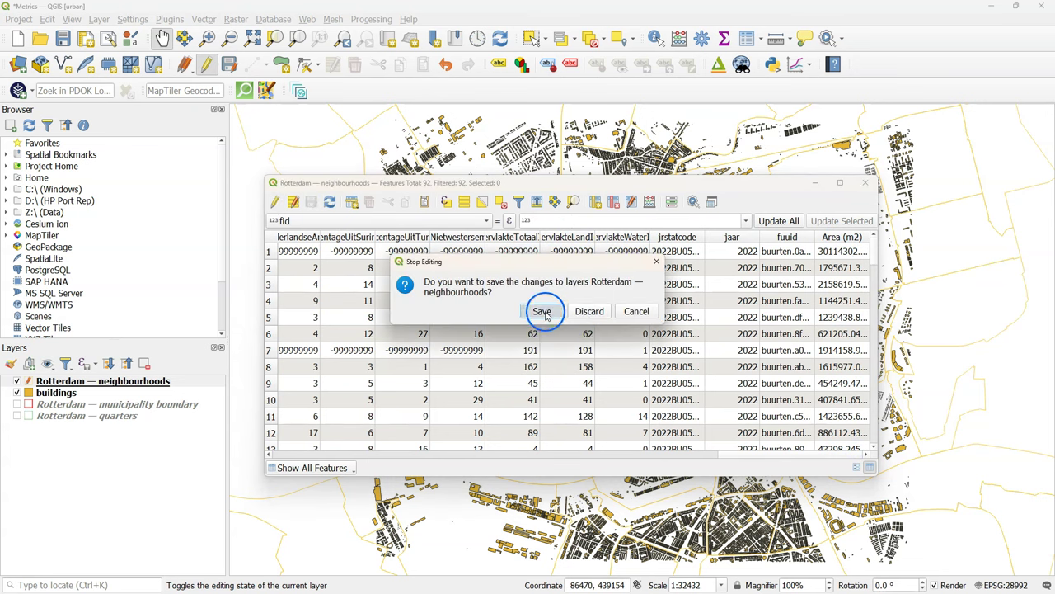
pyautogui.click(543, 310)
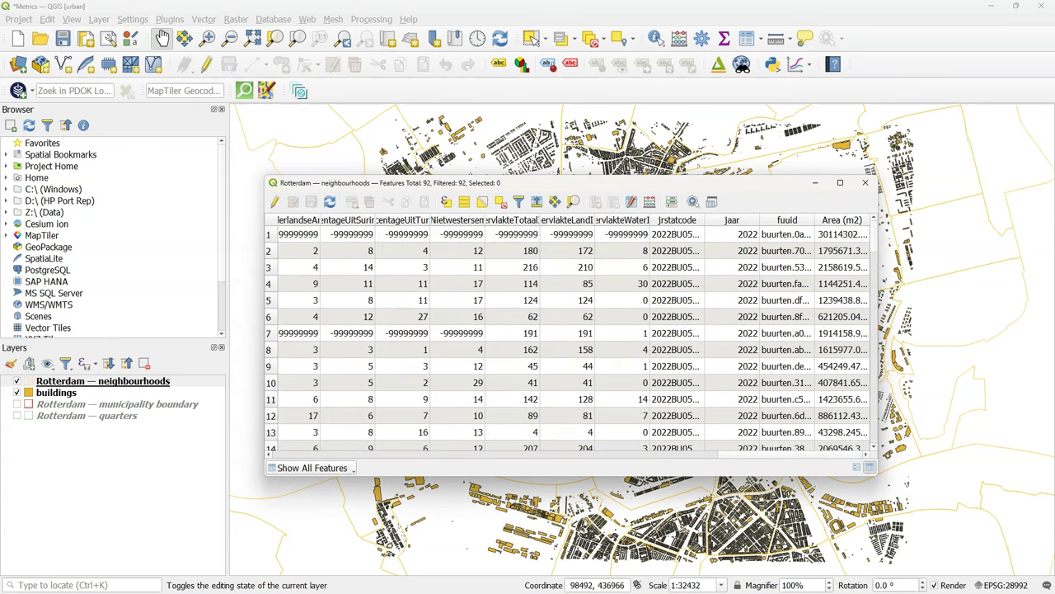
pyautogui.click(865, 182)
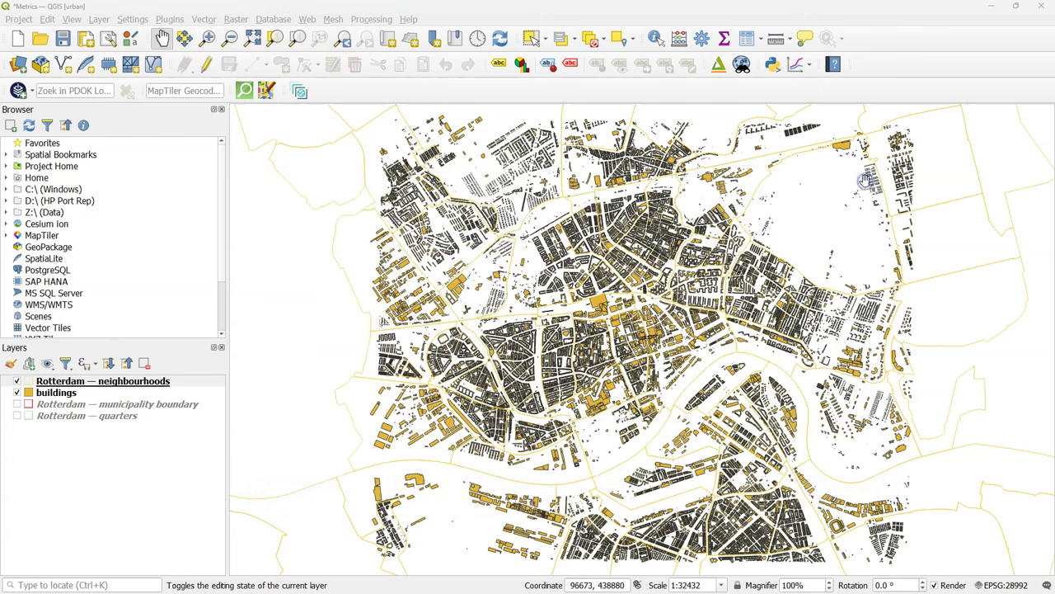
pyautogui.click(204, 19)
# Open Join Attributes by Location with the buildings layer as the join target
pyautogui.moveTo(275, 109)
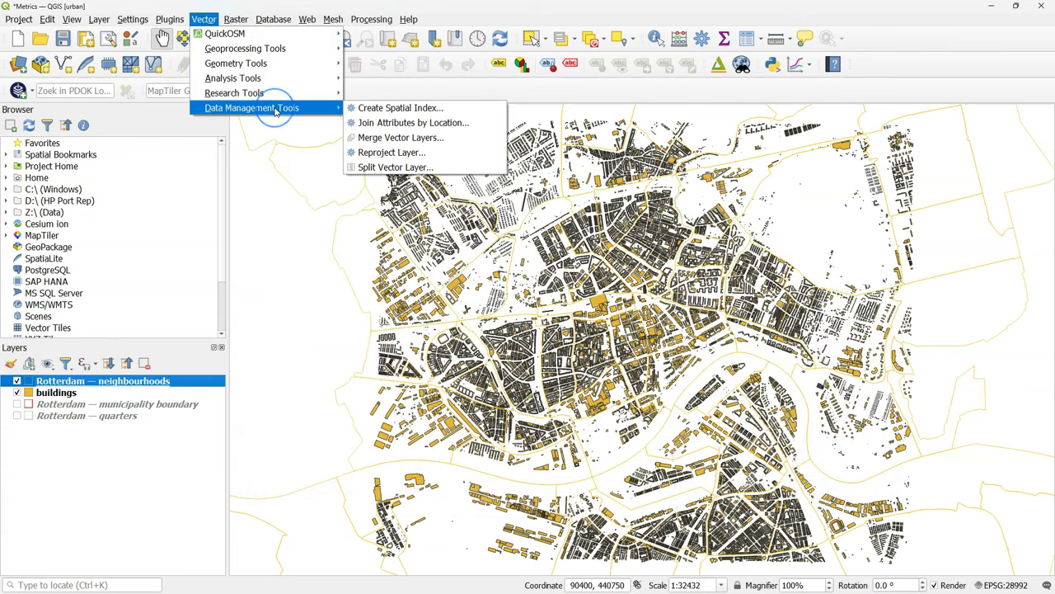
pyautogui.click(399, 123)
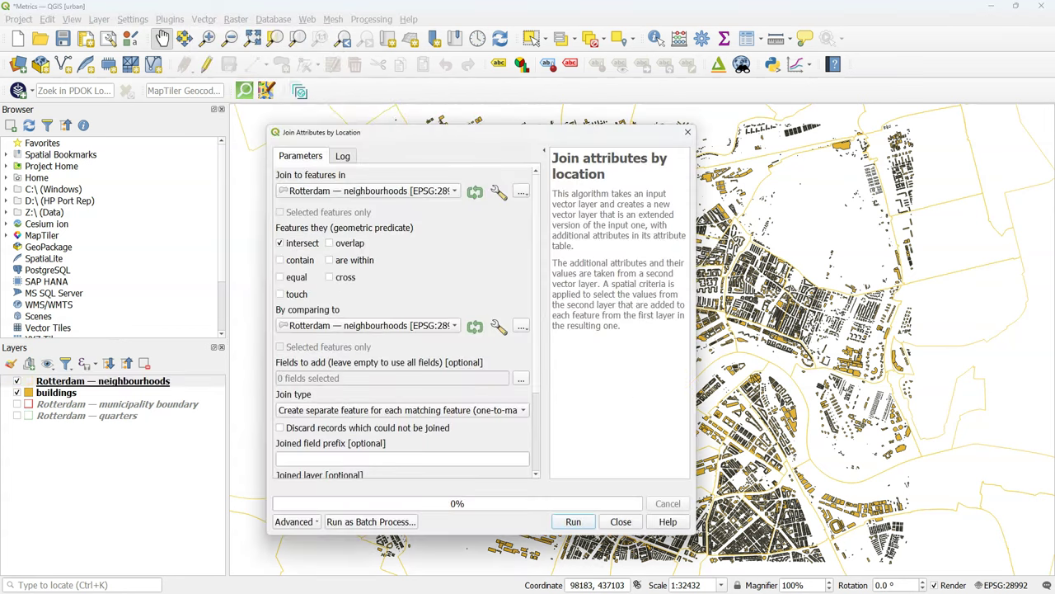
pyautogui.click(328, 191)
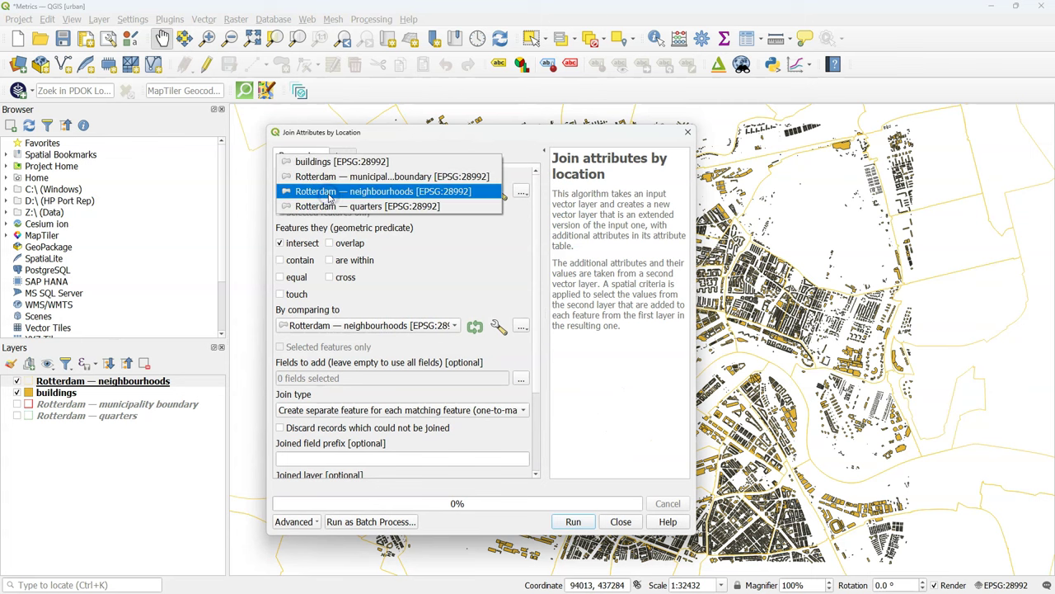
pyautogui.click(329, 162)
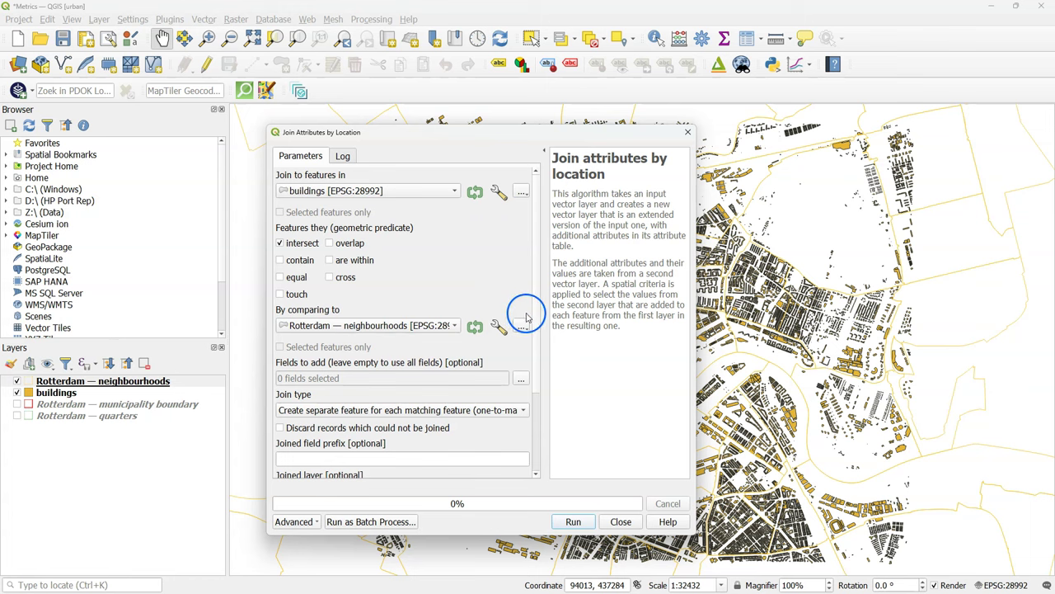
# Choose buurtnaam and Area (m2) as the neighbourhood fields to add
pyautogui.scroll(-3, 524, 329)
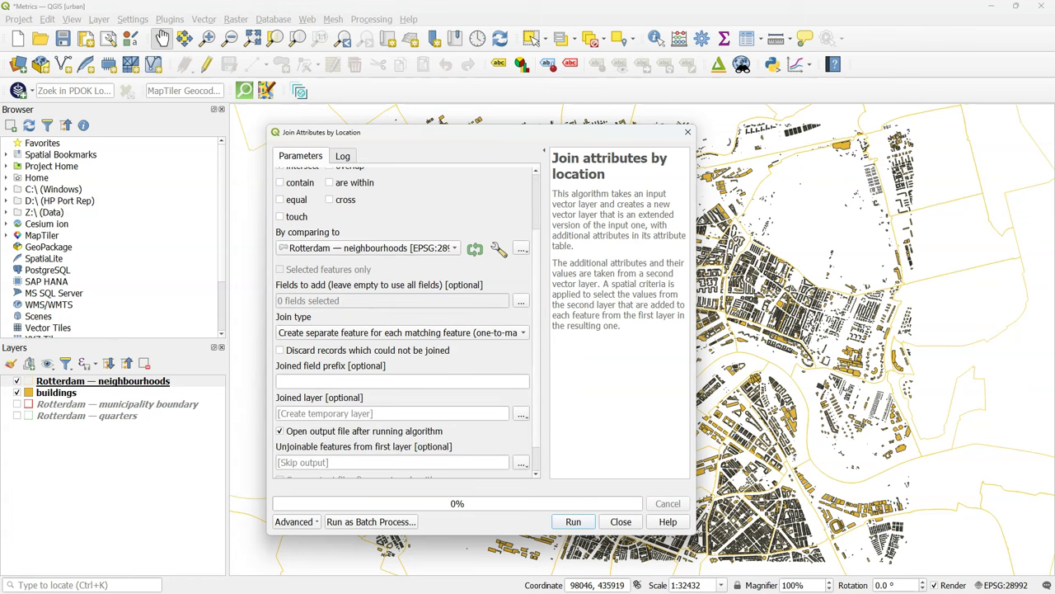
pyautogui.click(521, 302)
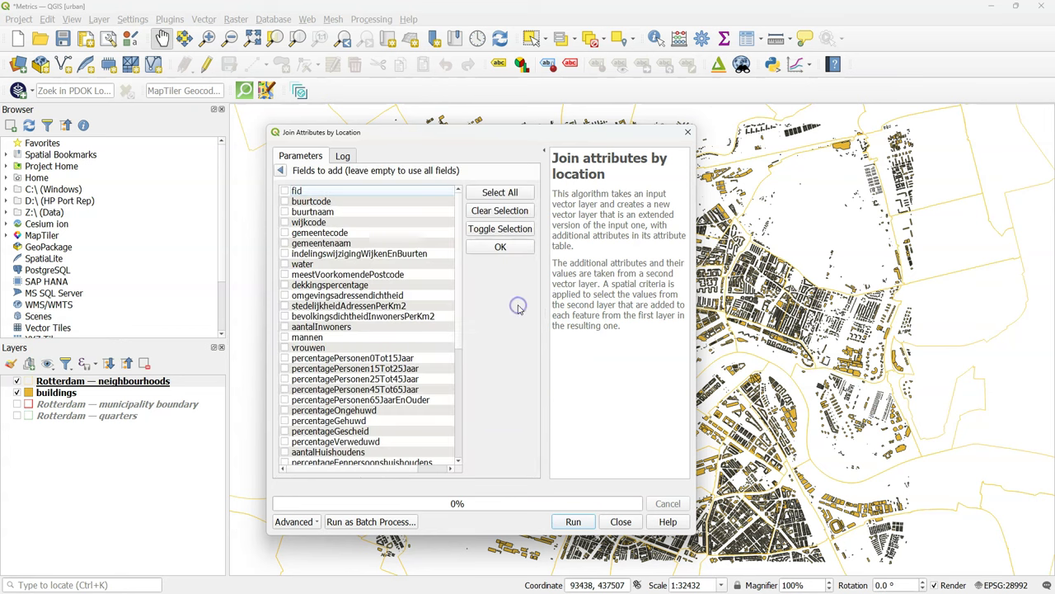
pyautogui.click(284, 211)
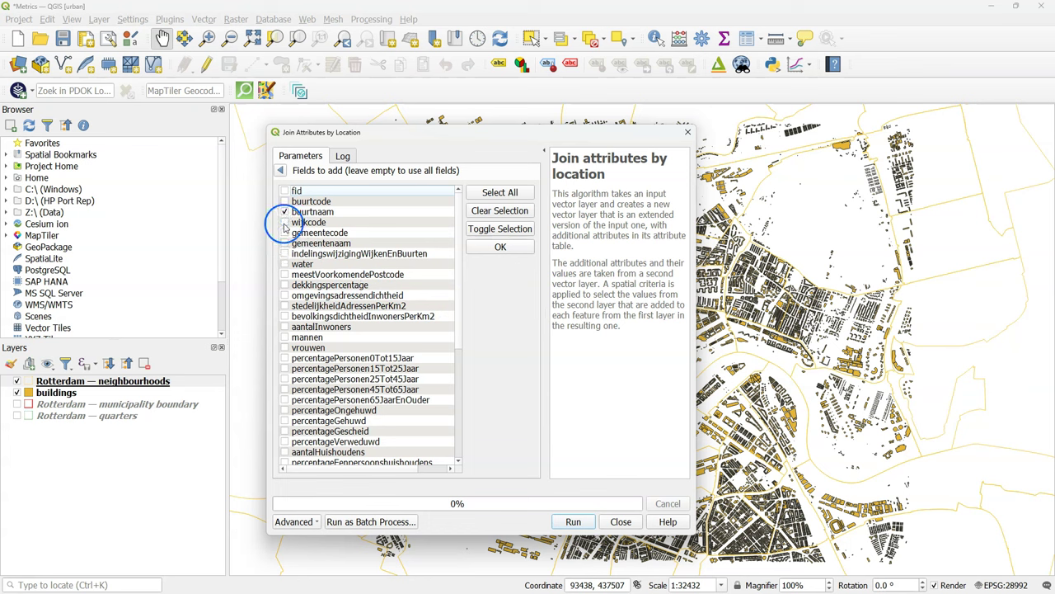
pyautogui.scroll(-6, 297, 388)
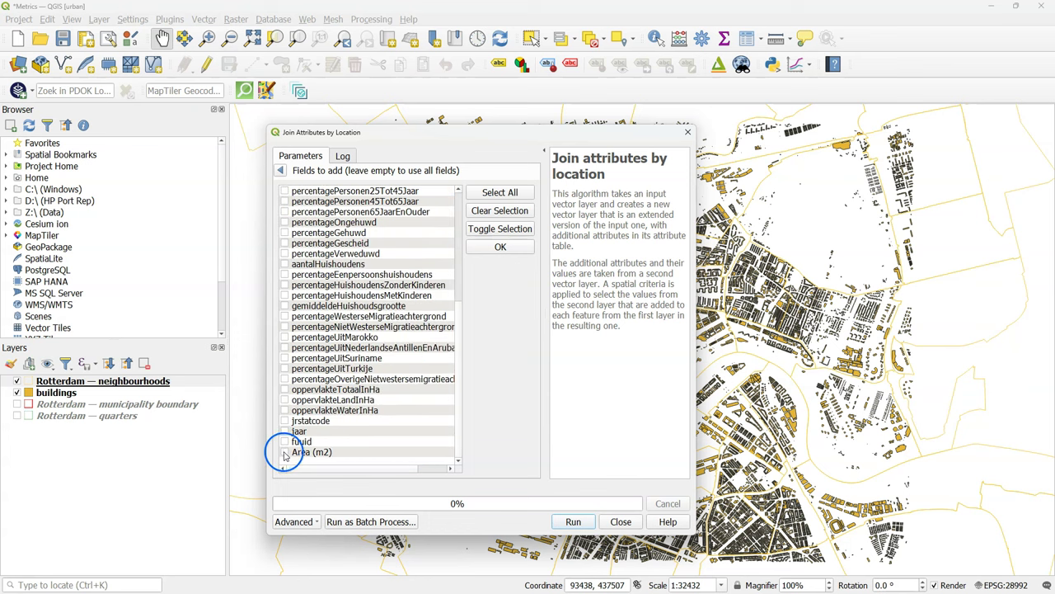
pyautogui.click(284, 452)
pyautogui.click(500, 249)
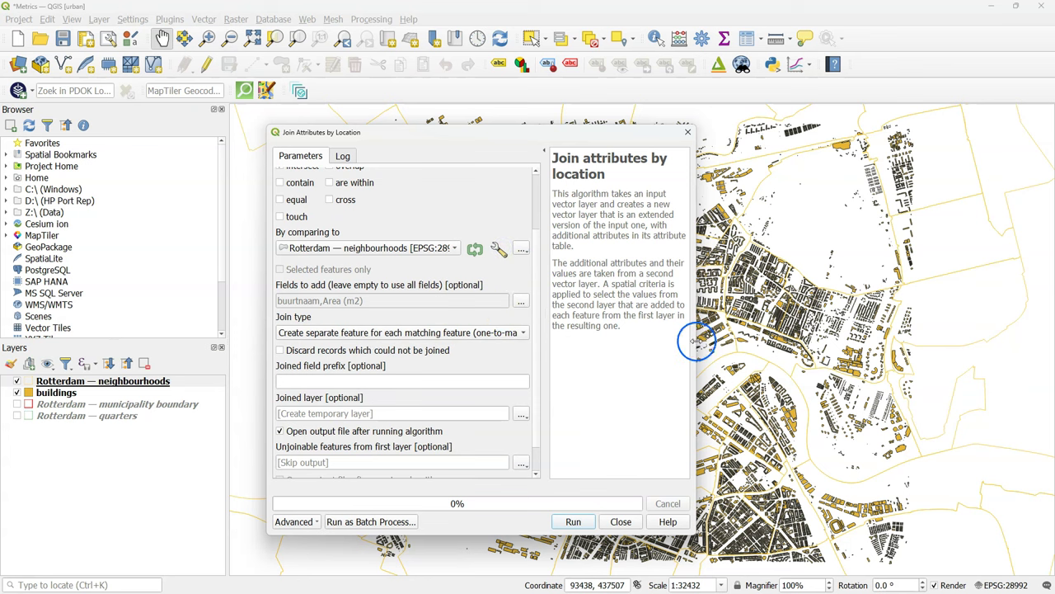
pyautogui.moveTo(695, 341); pyautogui.dragTo(770, 341)
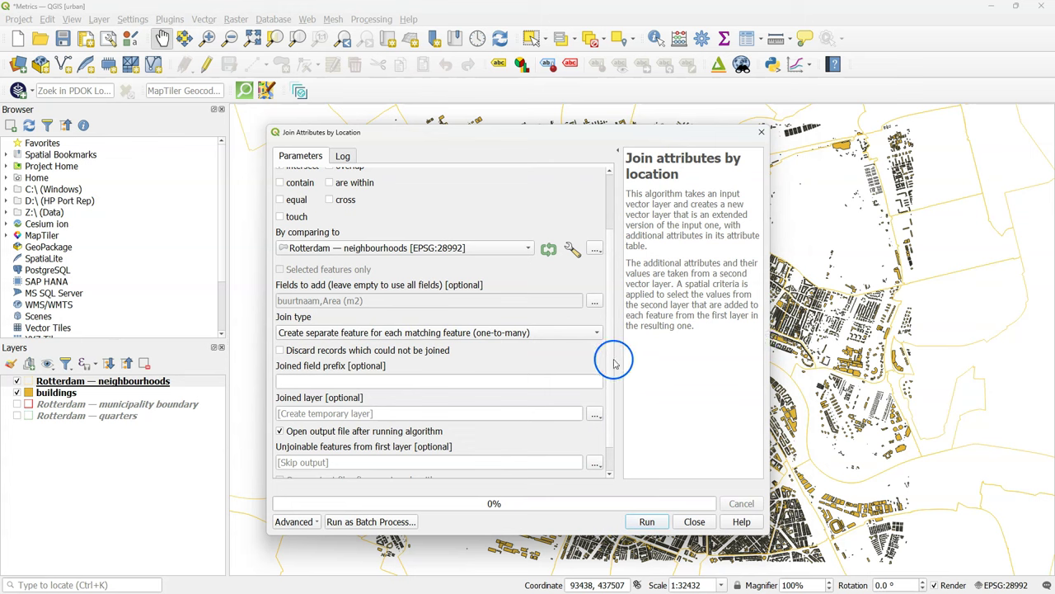
# Save the join output as 'buildings with neighbourhoods' in Rotterdam.gpkg and run the join
pyautogui.click(595, 413)
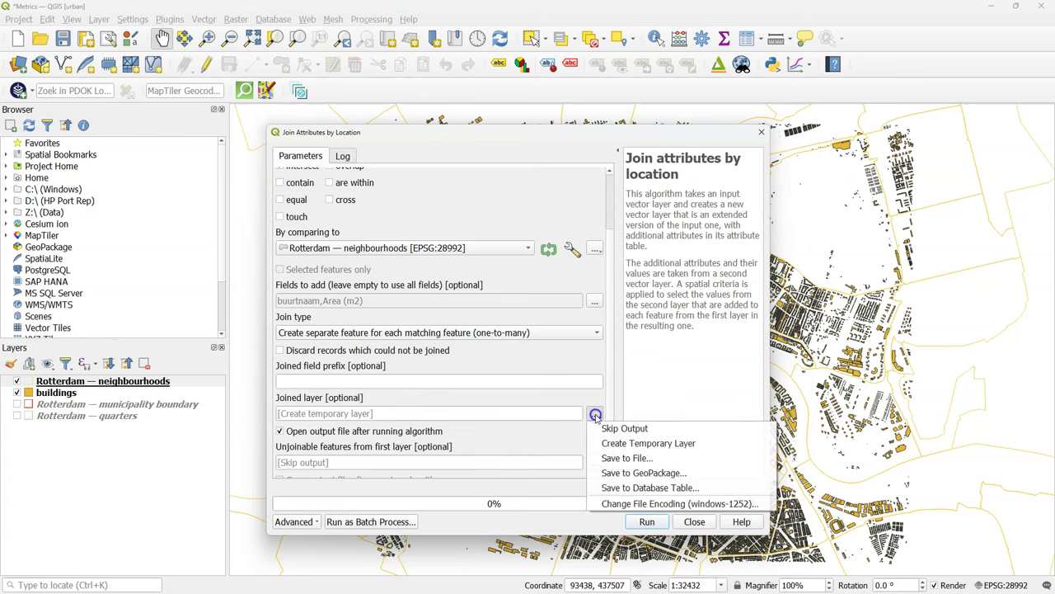
pyautogui.click(634, 473)
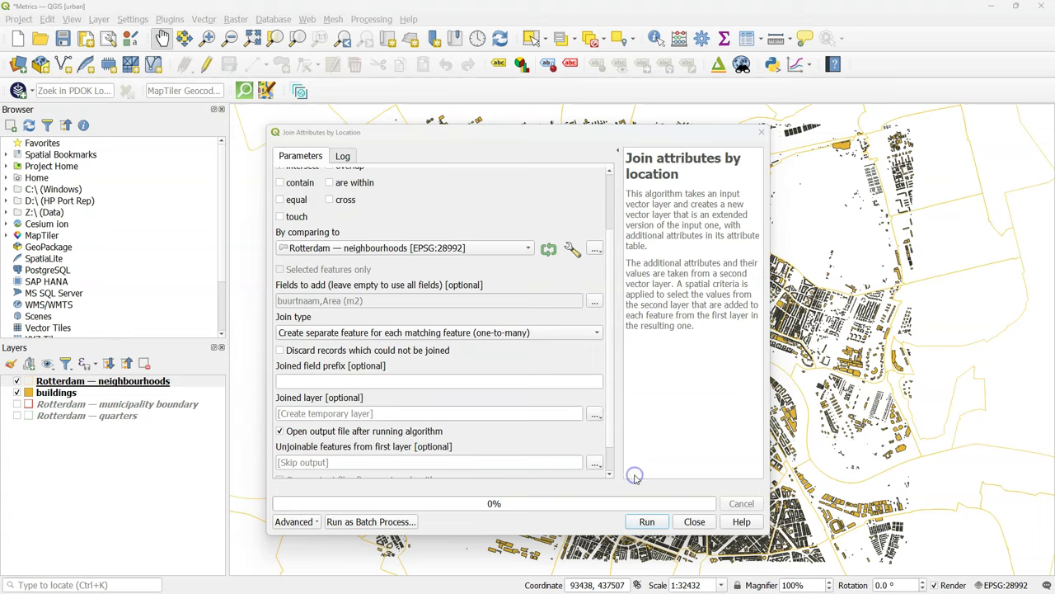
pyautogui.click(456, 240)
pyautogui.click(700, 483)
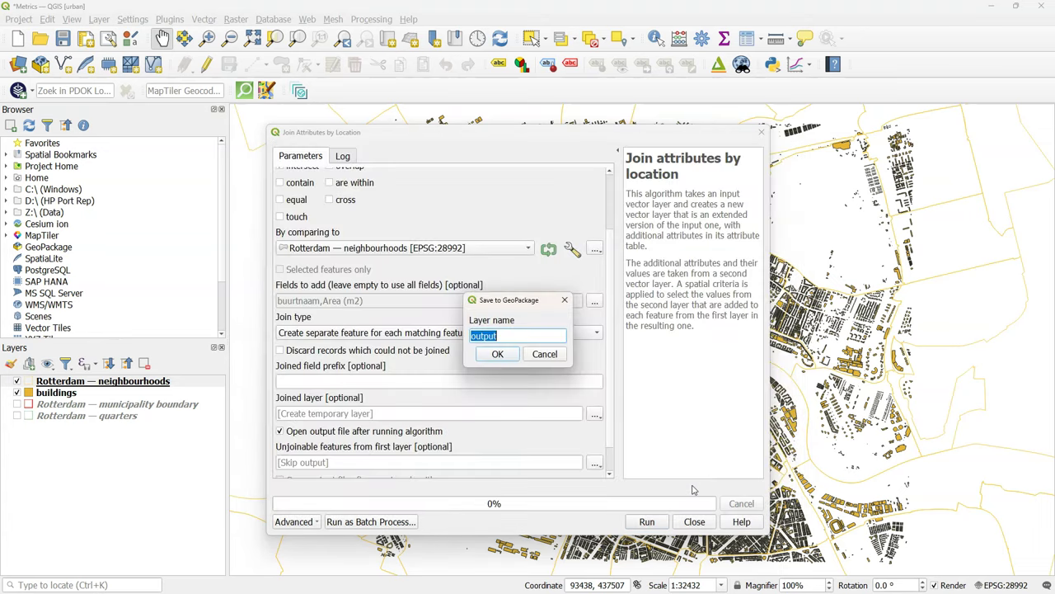
pyautogui.write('buildings with neigh')
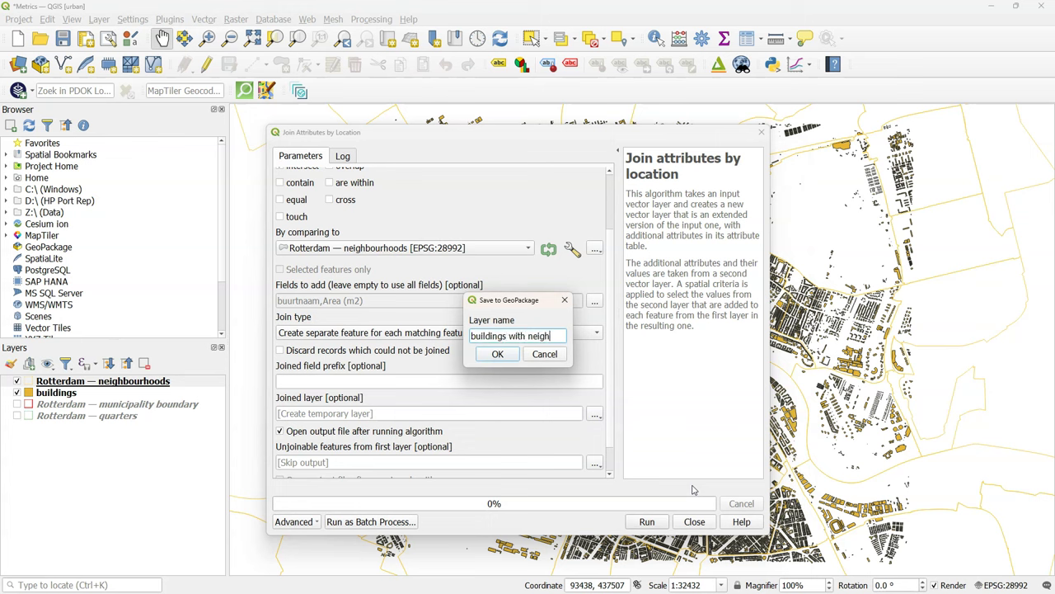
pyautogui.write('bourhoods')
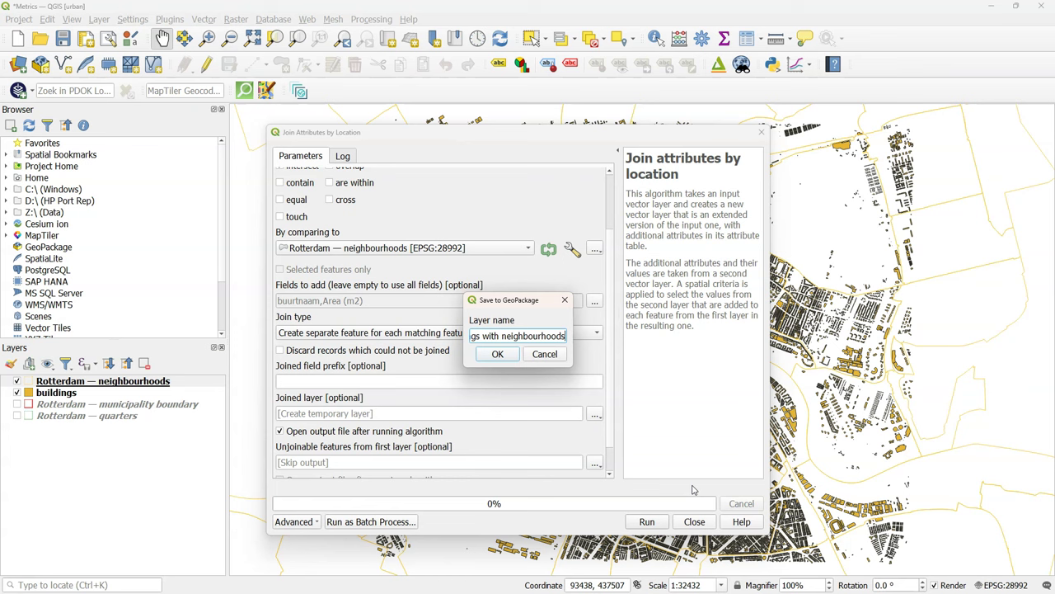
pyautogui.click(498, 353)
pyautogui.scroll(-1, 612, 392)
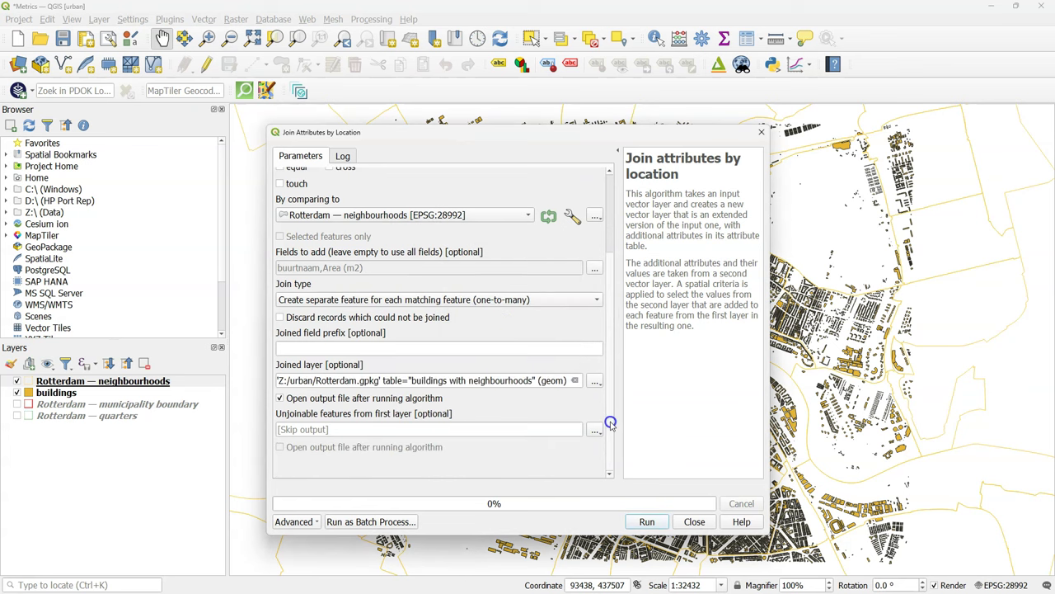
pyautogui.click(648, 523)
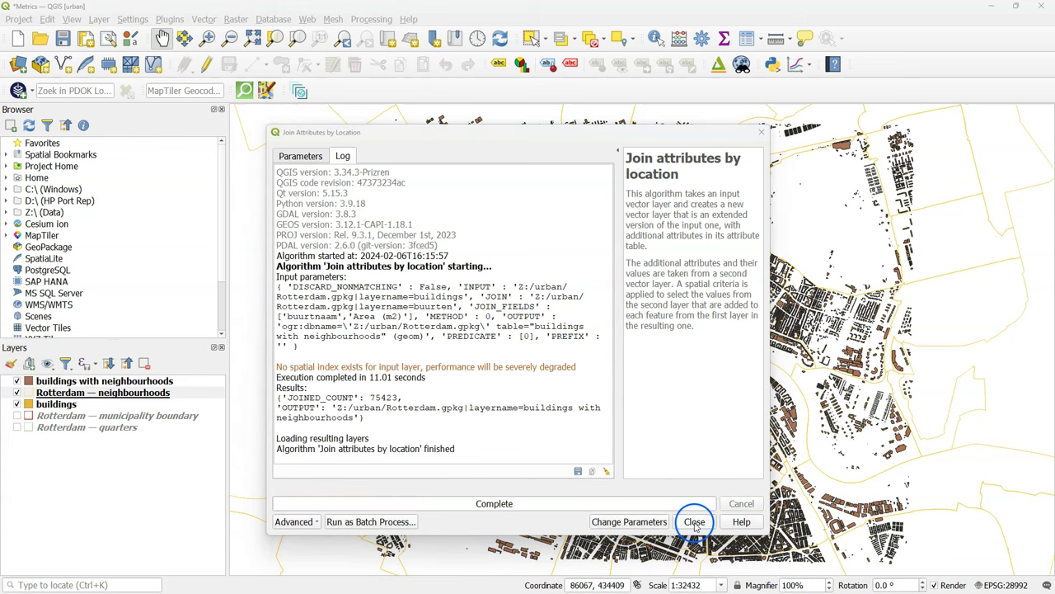
pyautogui.click(697, 521)
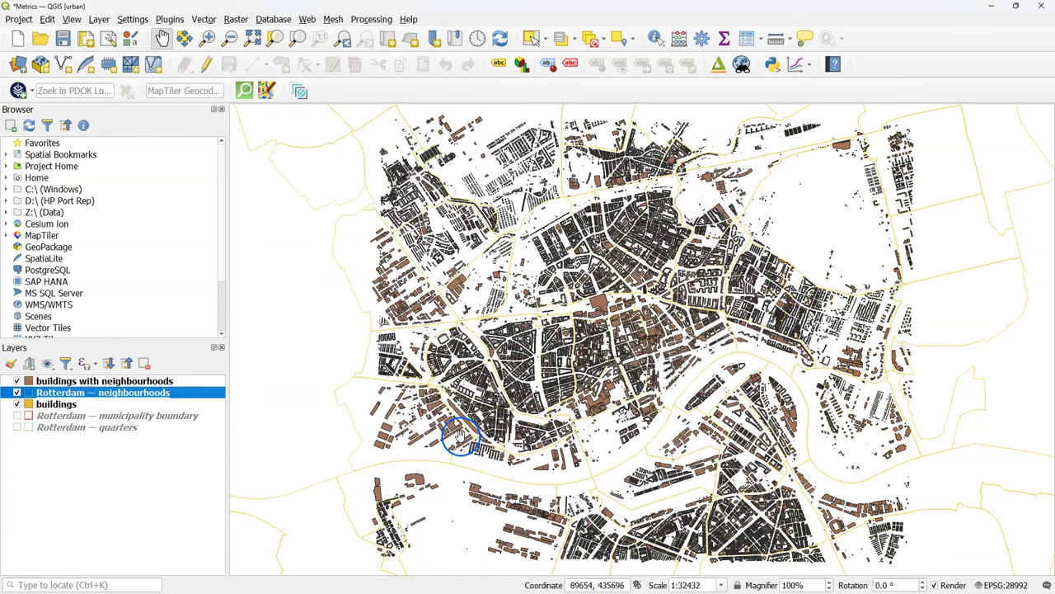
# Inspect the buurtnaam and Area (m2) columns of the buildings with neighbourhoods table, then close it
pyautogui.click(103, 406)
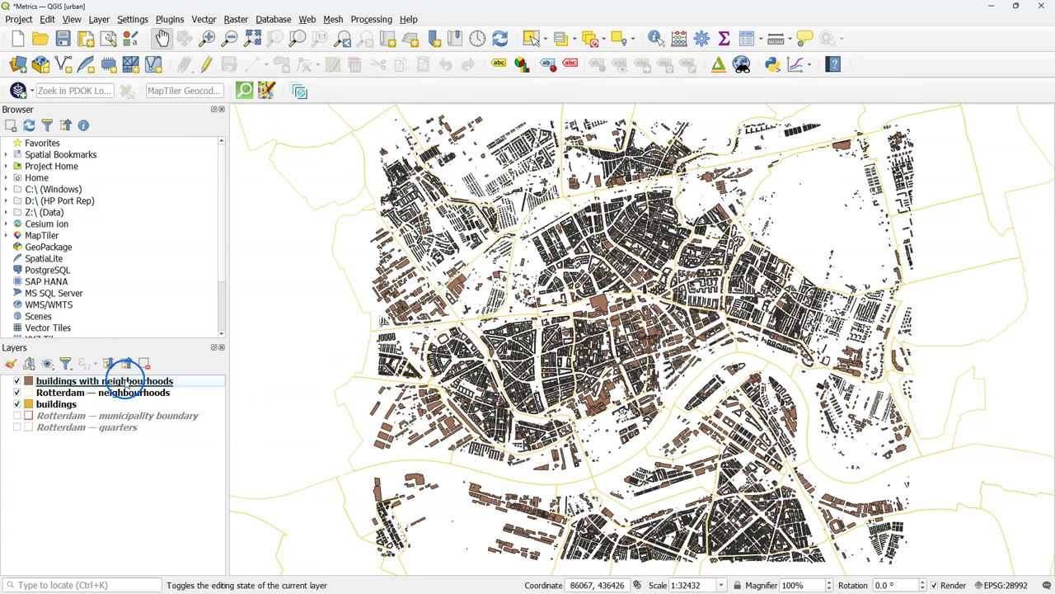
pyautogui.click(113, 381)
pyautogui.rightClick(124, 381)
pyautogui.click(195, 237)
pyautogui.click(361, 300)
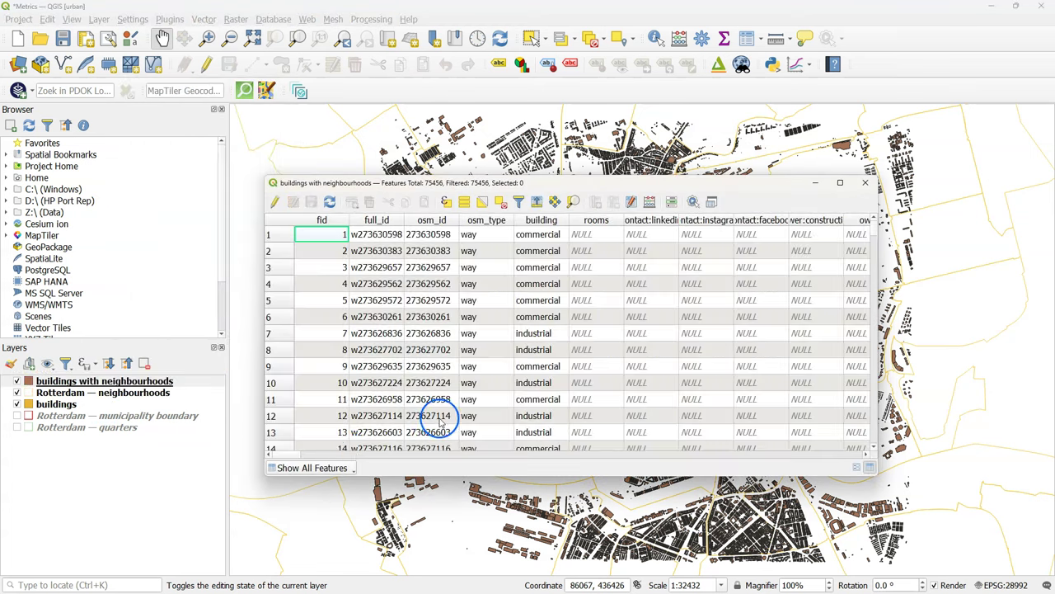
pyautogui.moveTo(312, 456); pyautogui.dragTo(858, 456)
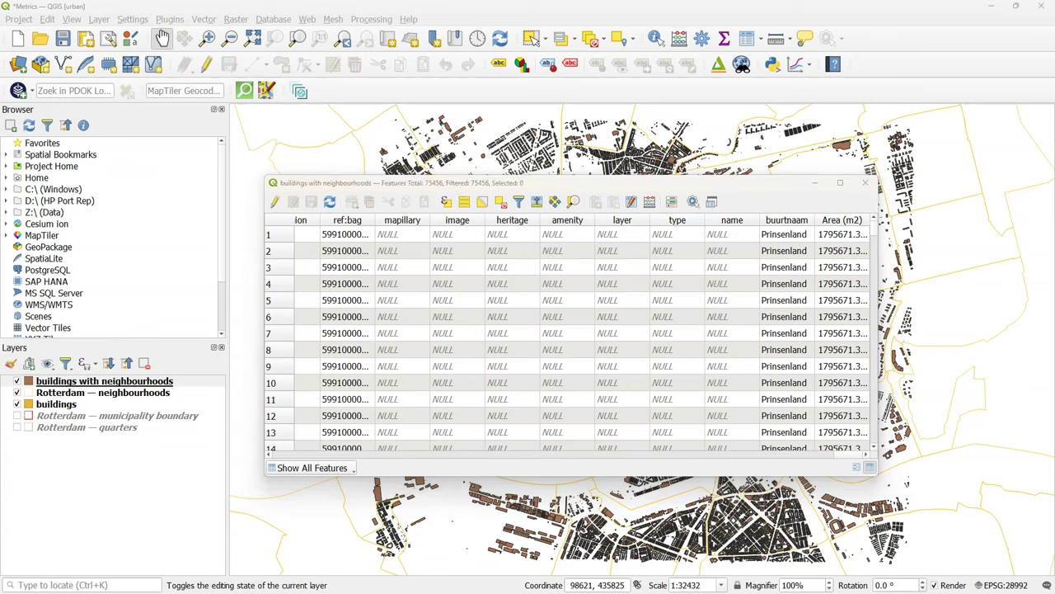
pyautogui.click(865, 182)
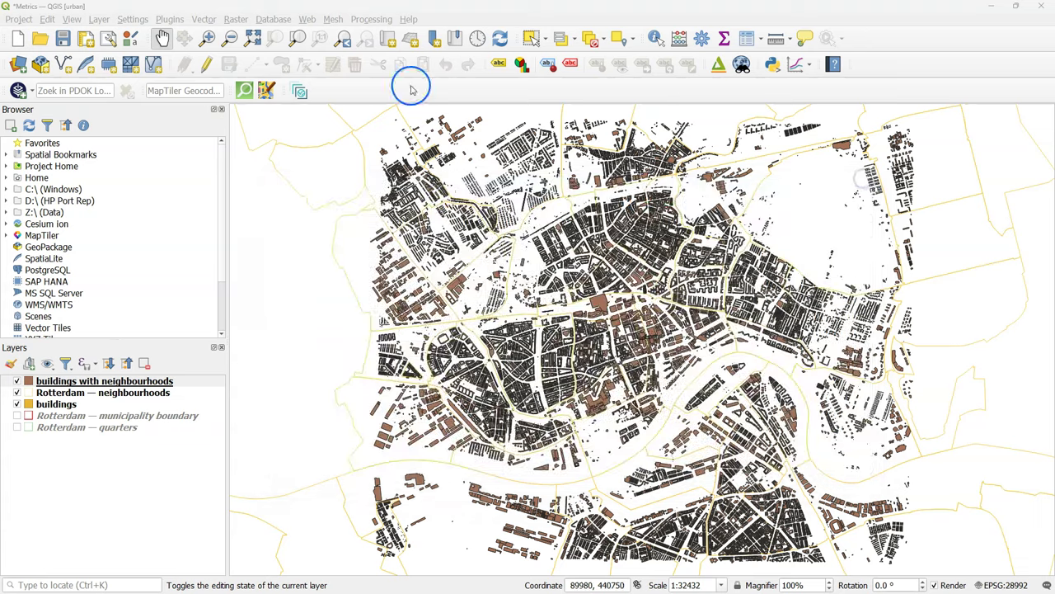
pyautogui.click(204, 19)
# Open the Dissolve tool and tick buurtnaam as the dissolve field
pyautogui.moveTo(244, 50)
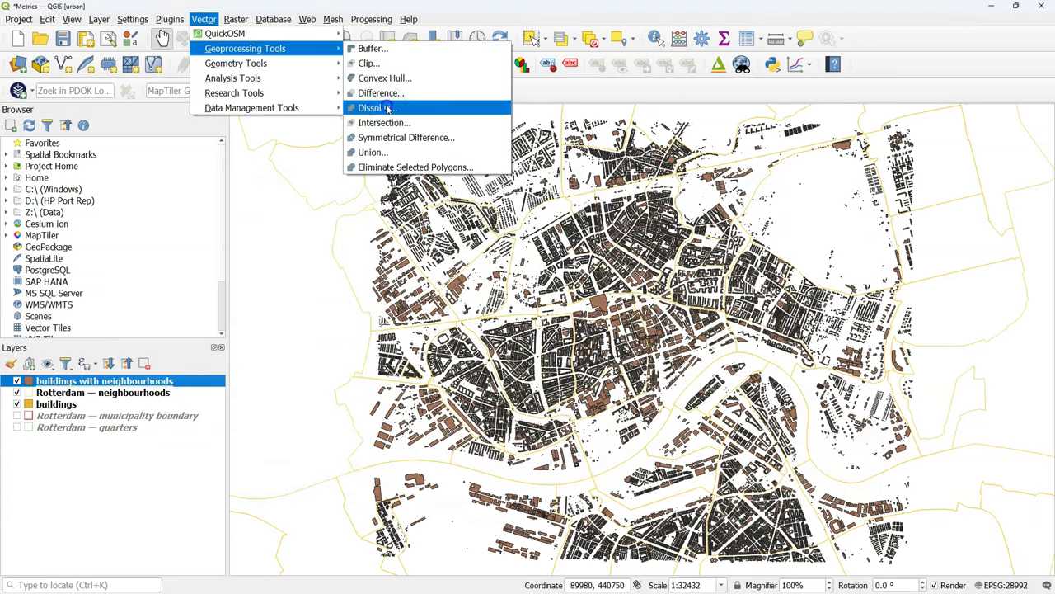
pyautogui.click(387, 108)
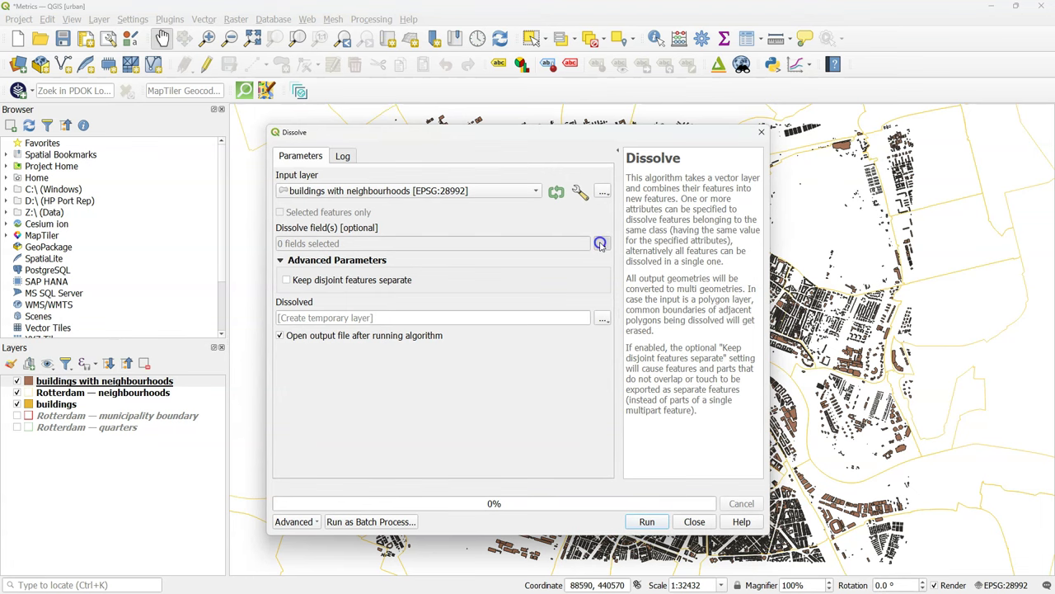
pyautogui.click(601, 245)
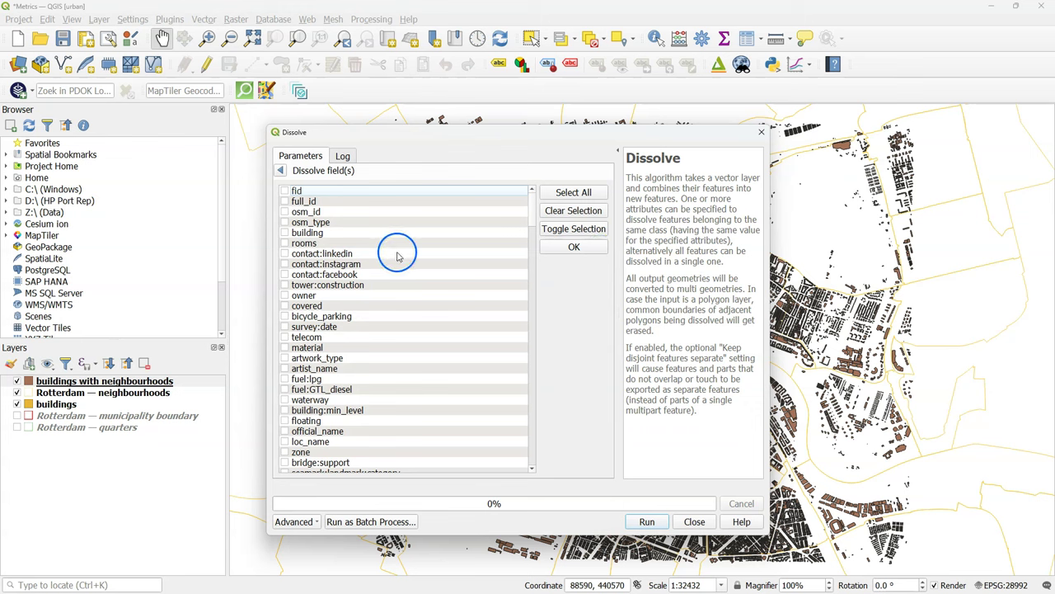
pyautogui.scroll(-15, 396, 255)
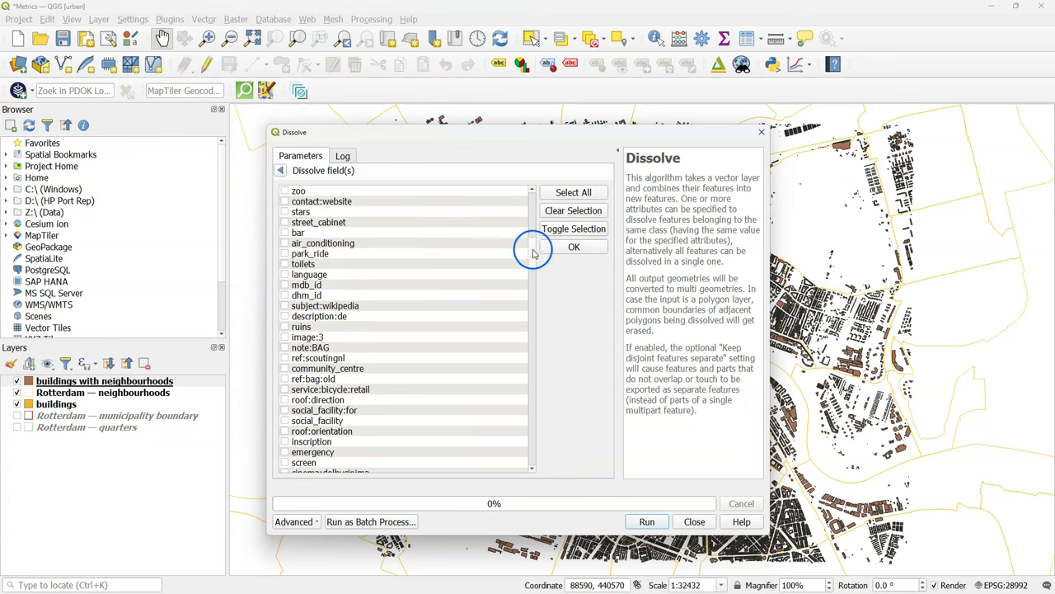
pyautogui.moveTo(532, 253); pyautogui.dragTo(533, 462)
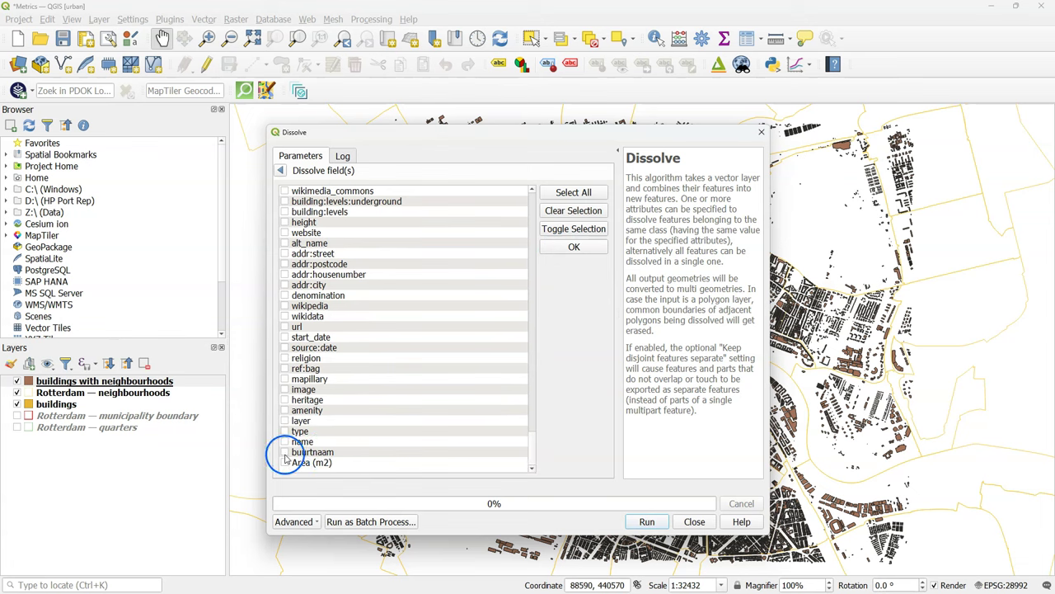
pyautogui.click(284, 453)
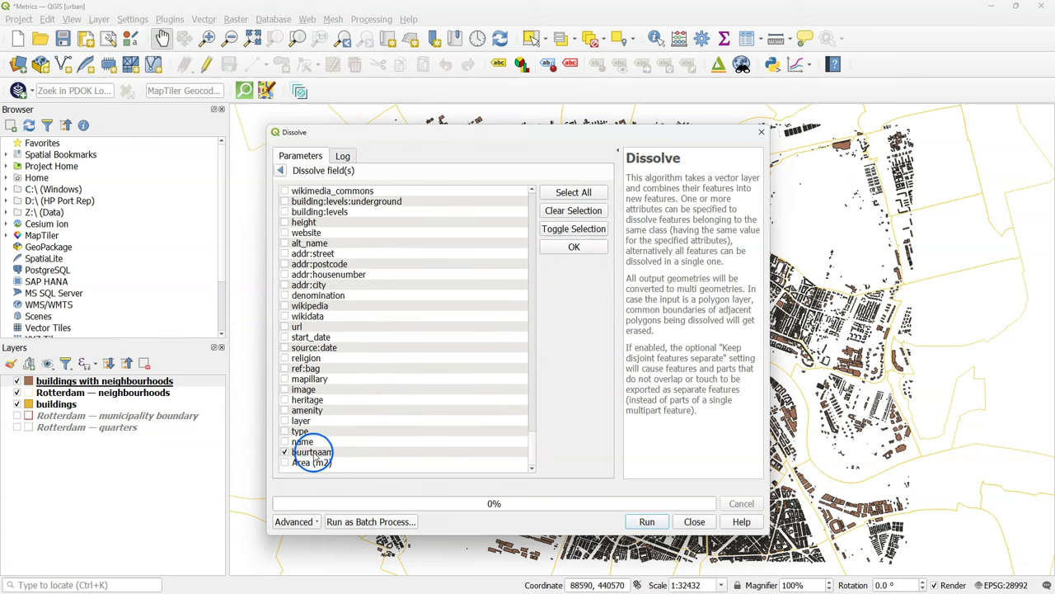
pyautogui.click(563, 247)
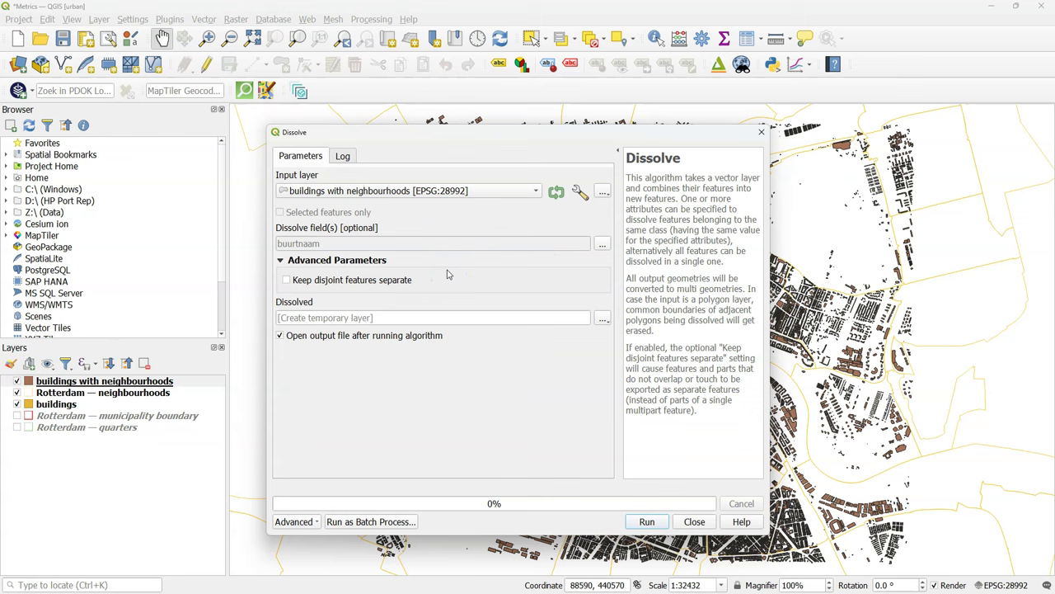
# Save the dissolve output as 'buildings dissolved' in Rotterdam.gpkg and run it
pyautogui.click(603, 318)
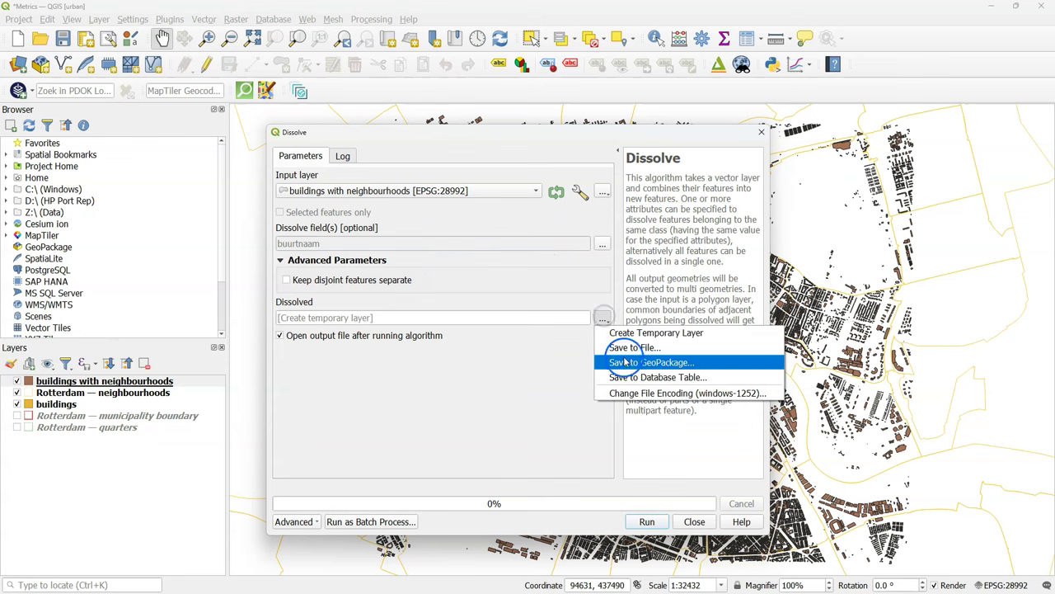
pyautogui.click(625, 359)
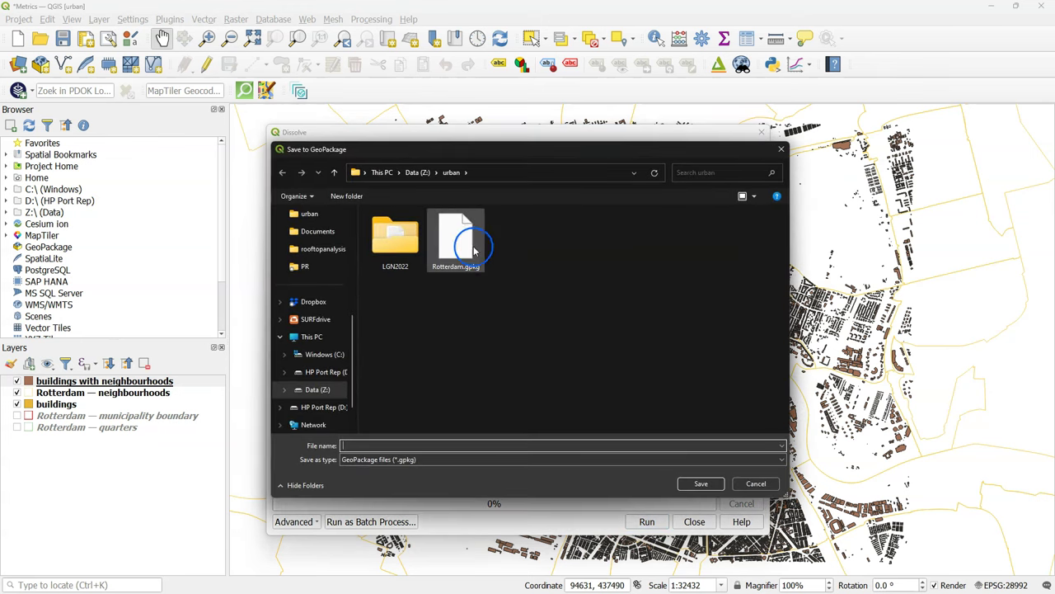
pyautogui.click(459, 237)
pyautogui.click(697, 483)
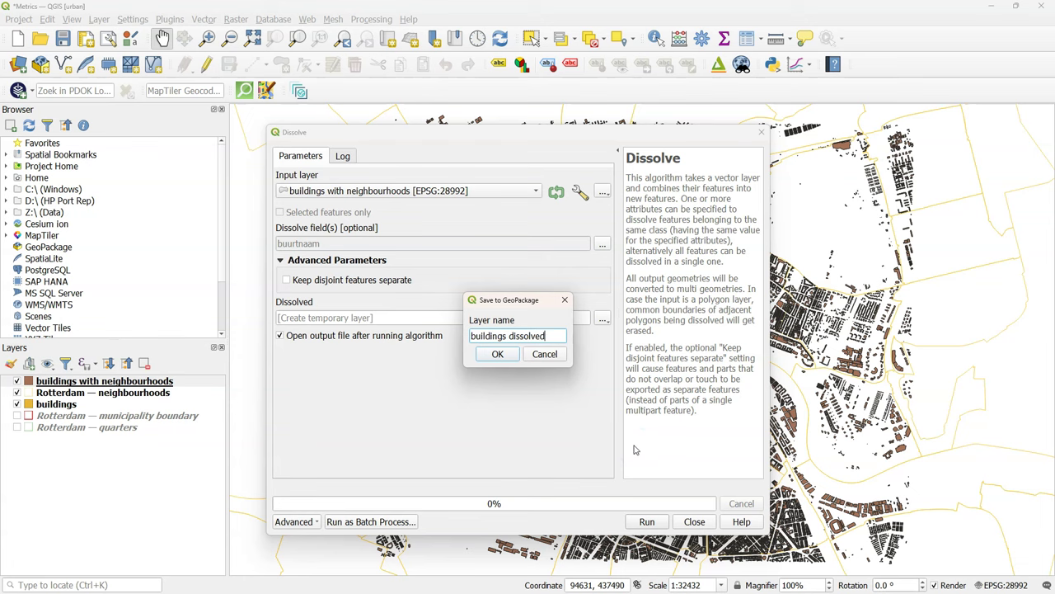
pyautogui.click(493, 353)
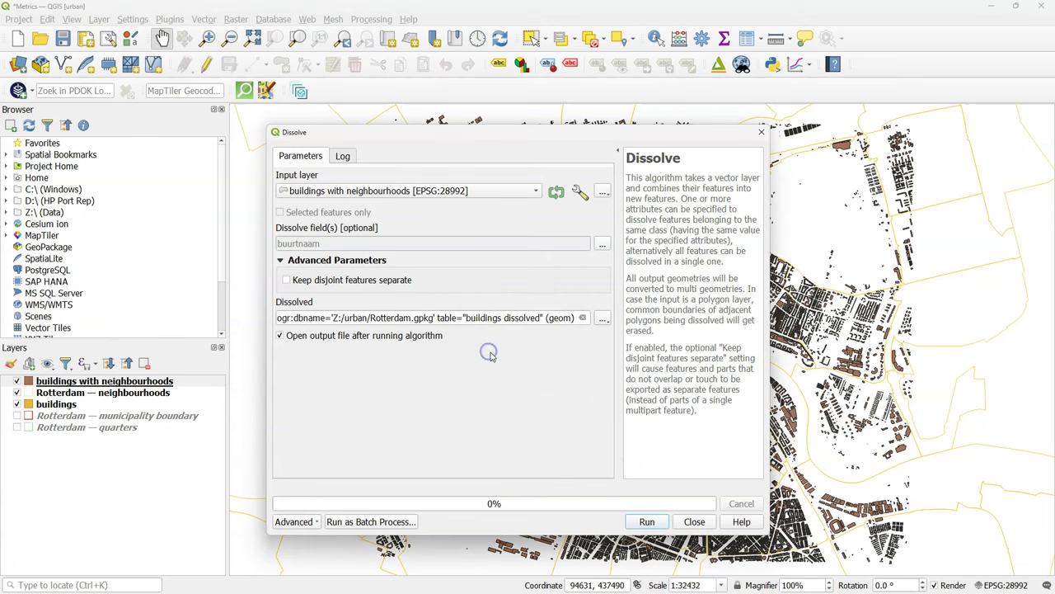
pyautogui.click(647, 521)
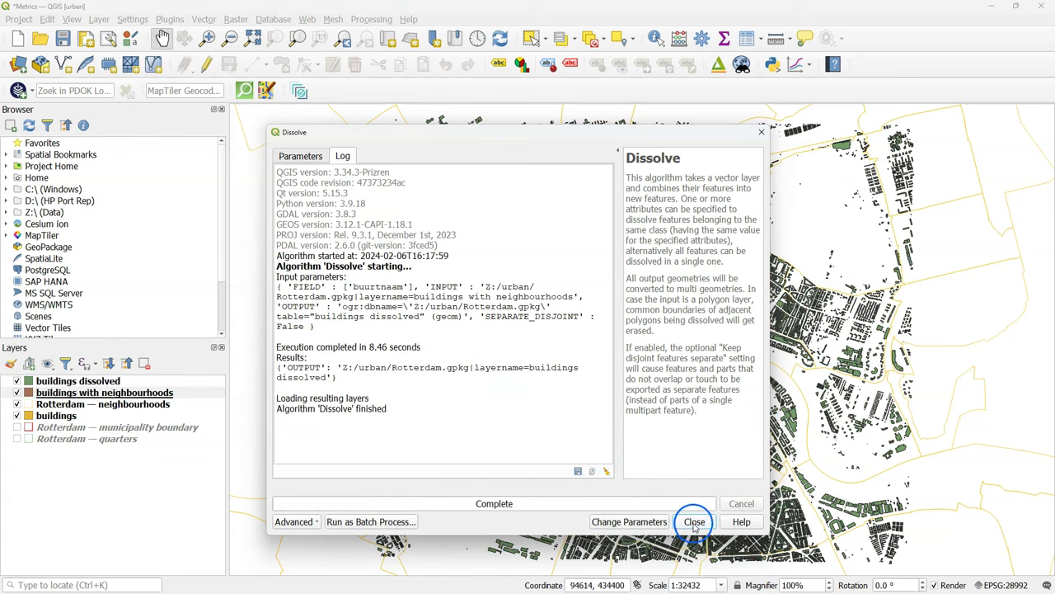
pyautogui.click(695, 521)
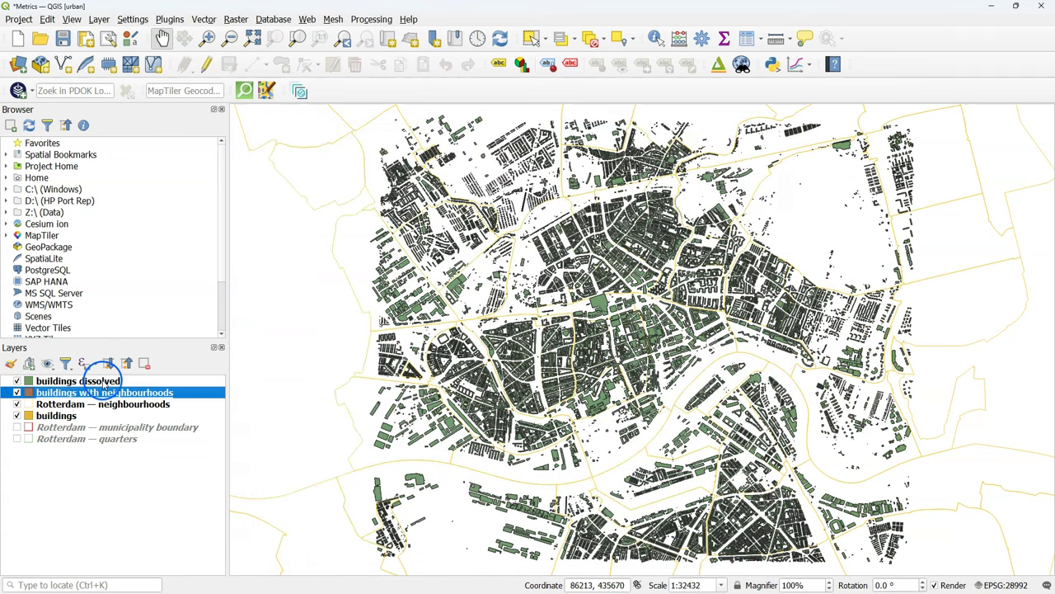
# Style buildings dissolved as Categorized on buurtnaam and classify into random colours
pyautogui.click(102, 381)
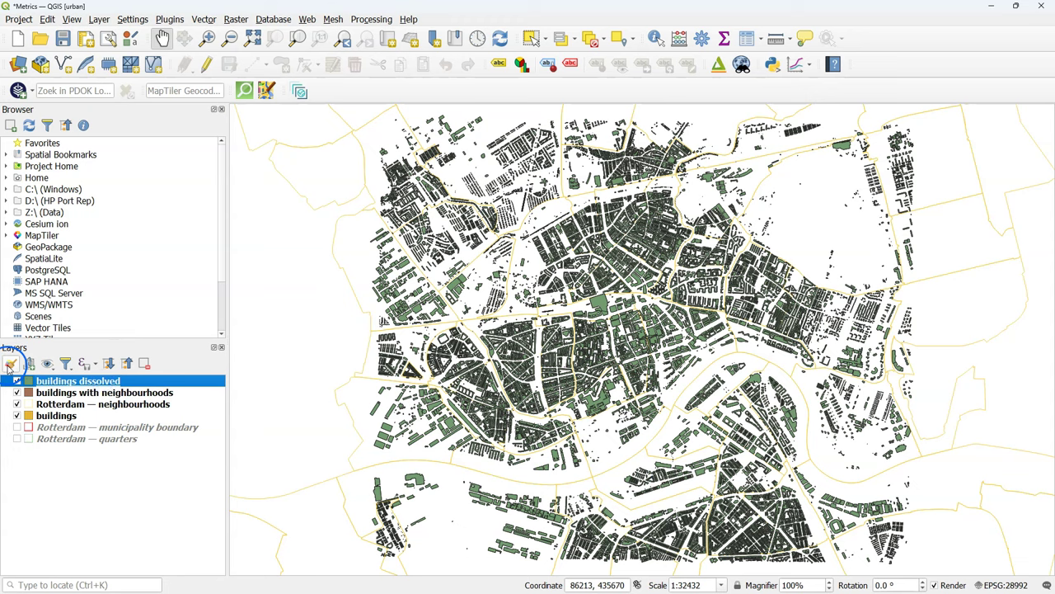
pyautogui.click(9, 364)
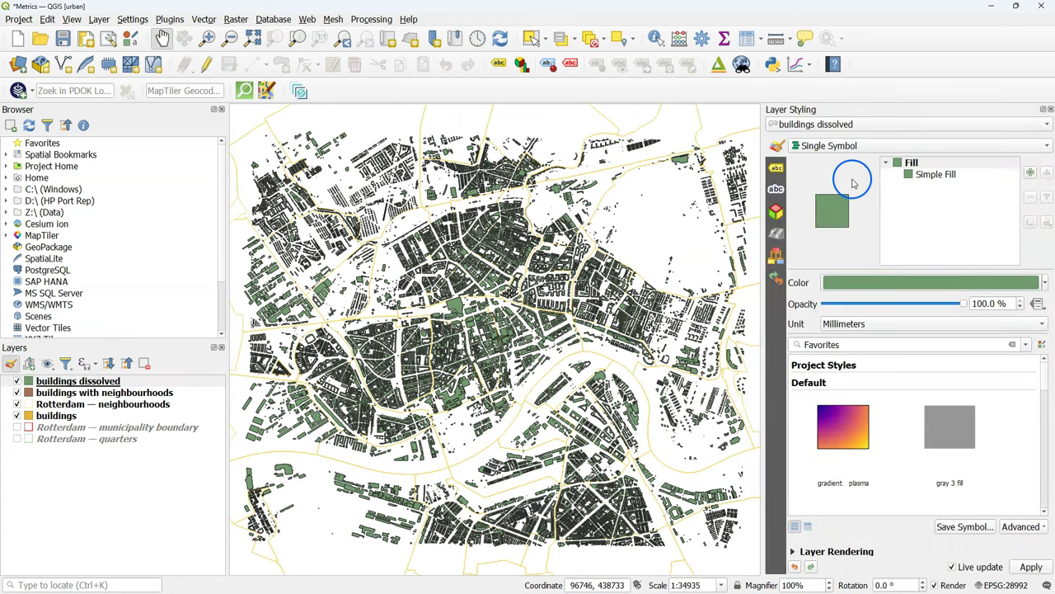
pyautogui.click(850, 147)
pyautogui.click(849, 161)
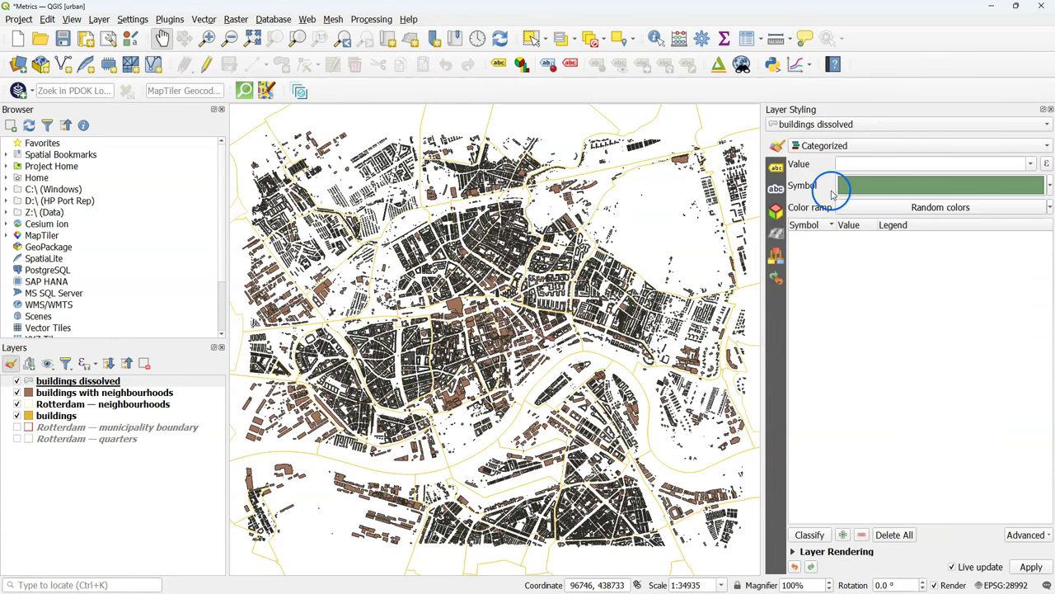
pyautogui.click(1029, 165)
pyautogui.scroll(-5, 909, 205)
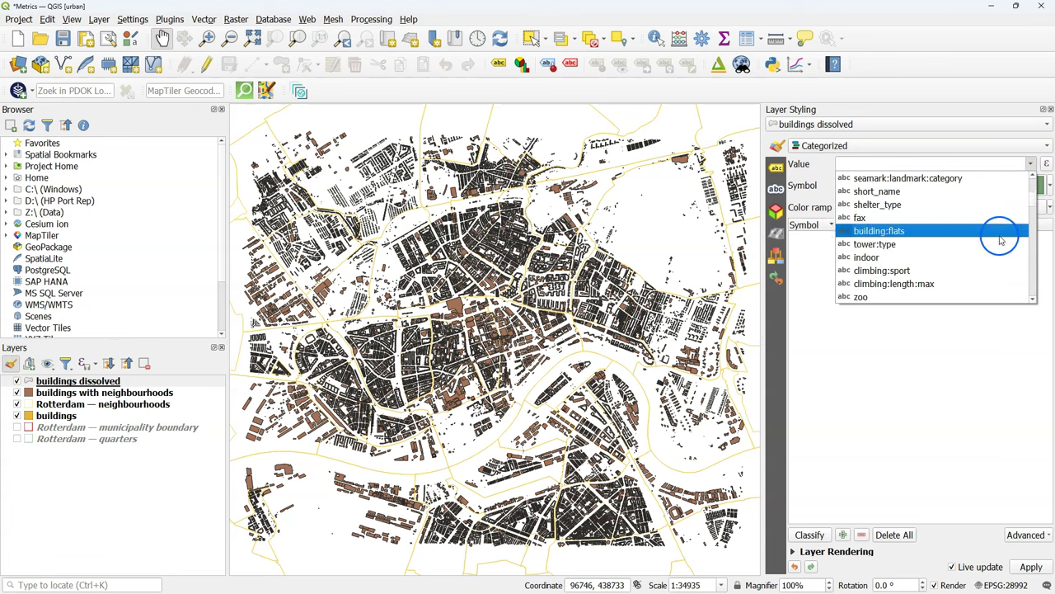
pyautogui.moveTo(1029, 200); pyautogui.dragTo(1030, 292)
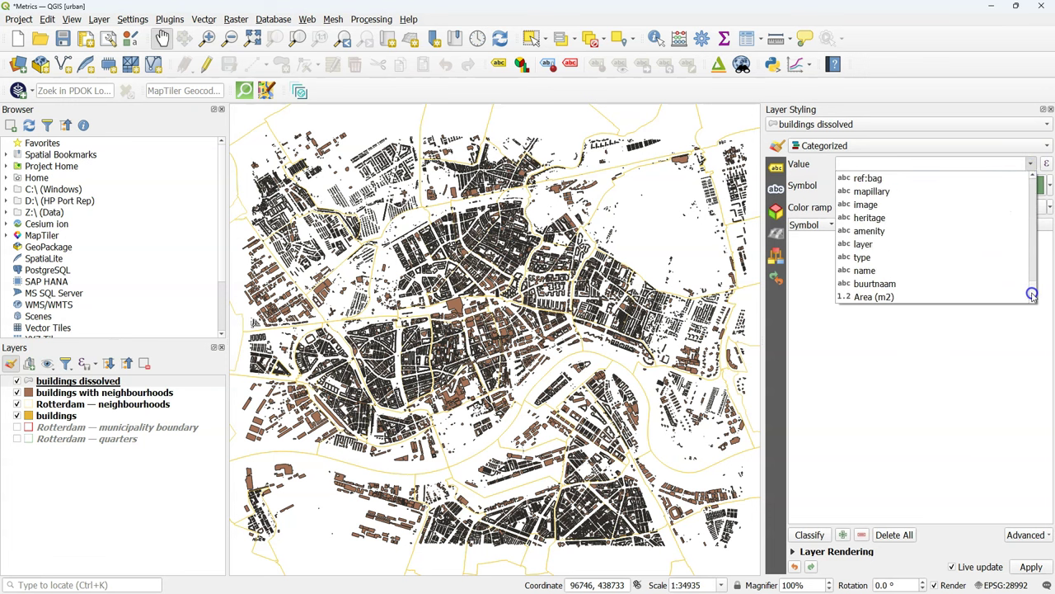
pyautogui.click(925, 283)
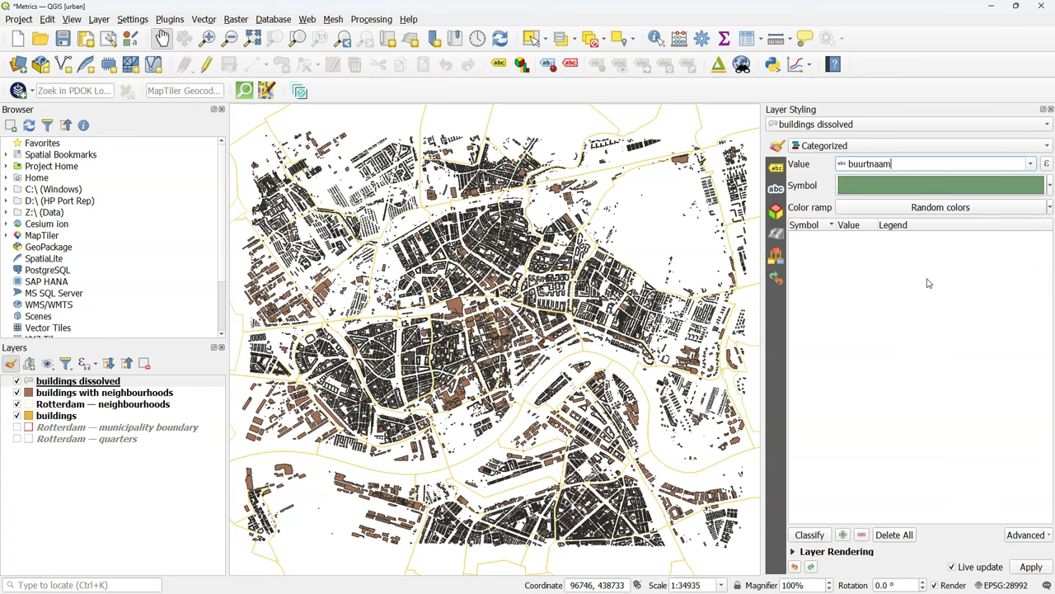
pyautogui.click(810, 535)
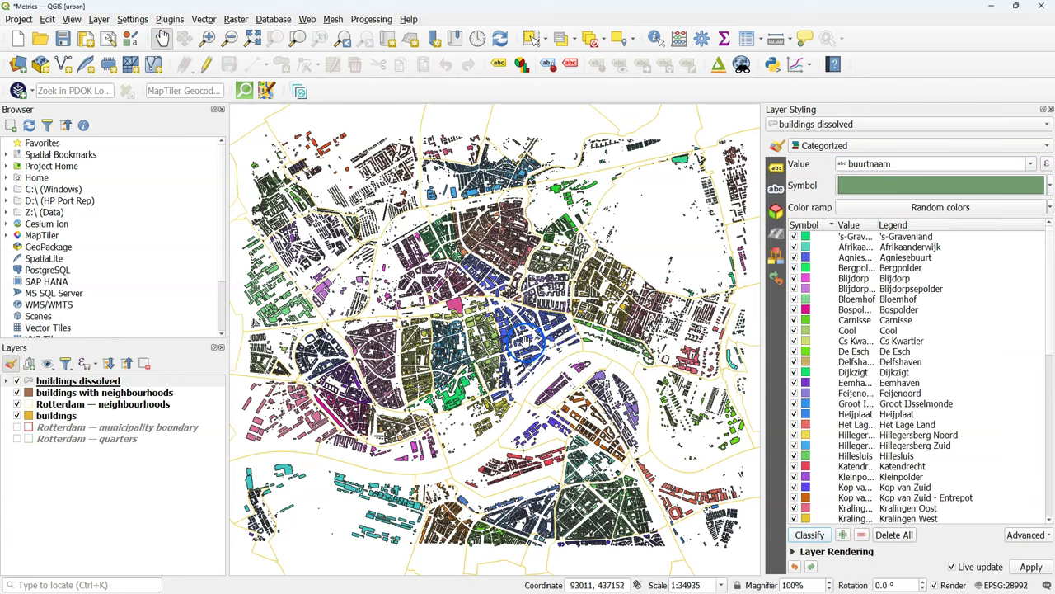
pyautogui.scroll(1, 524, 339)
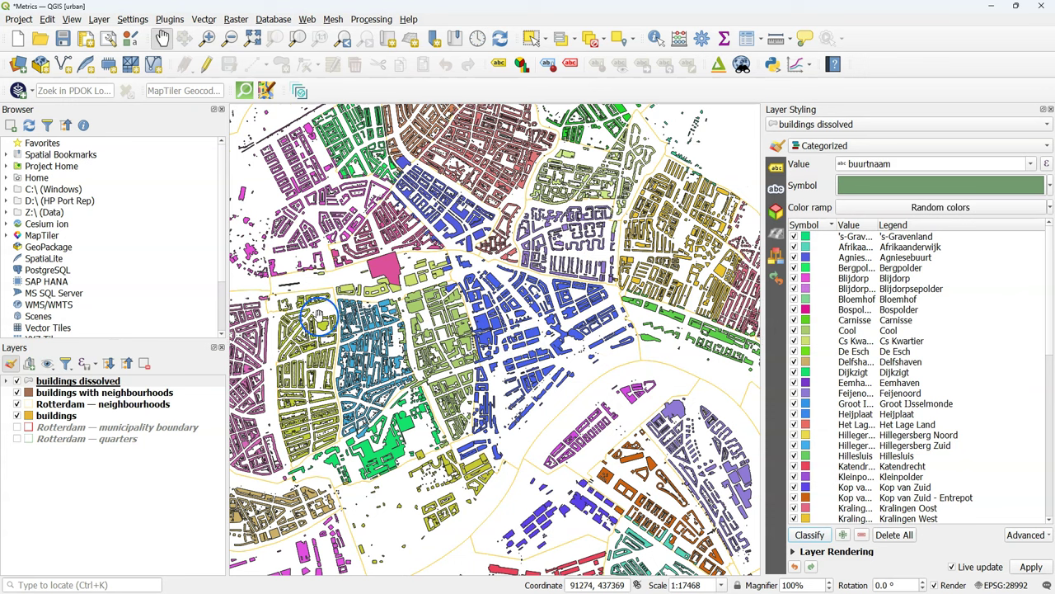
pyautogui.rightClick(102, 381)
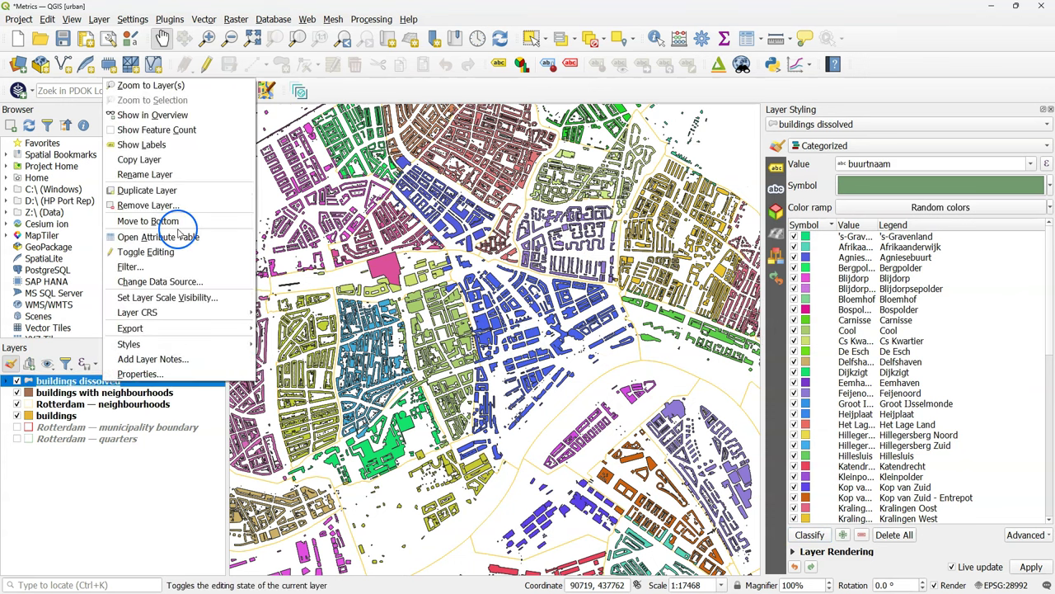
# In the buildings dissolved table, start a decimal field named 'Building area'
pyautogui.click(179, 236)
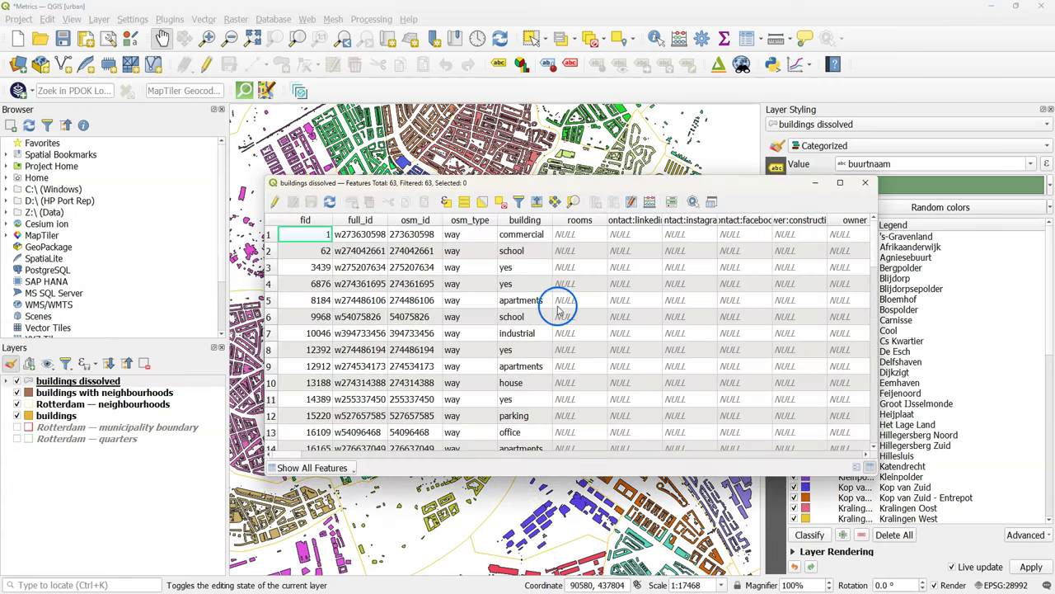
pyautogui.click(648, 202)
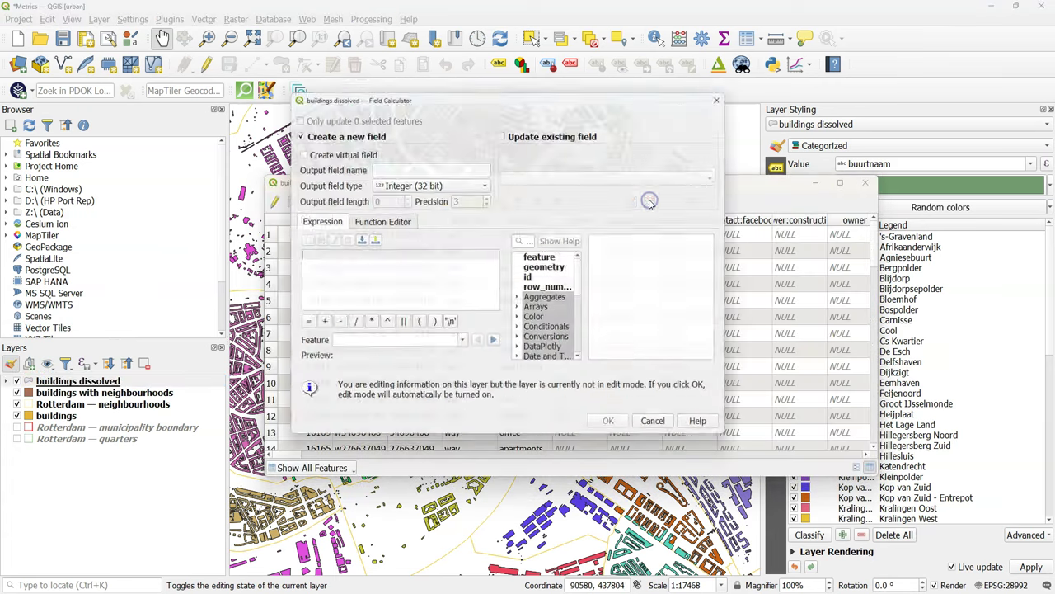
pyautogui.click(463, 165)
pyautogui.write('Bui')
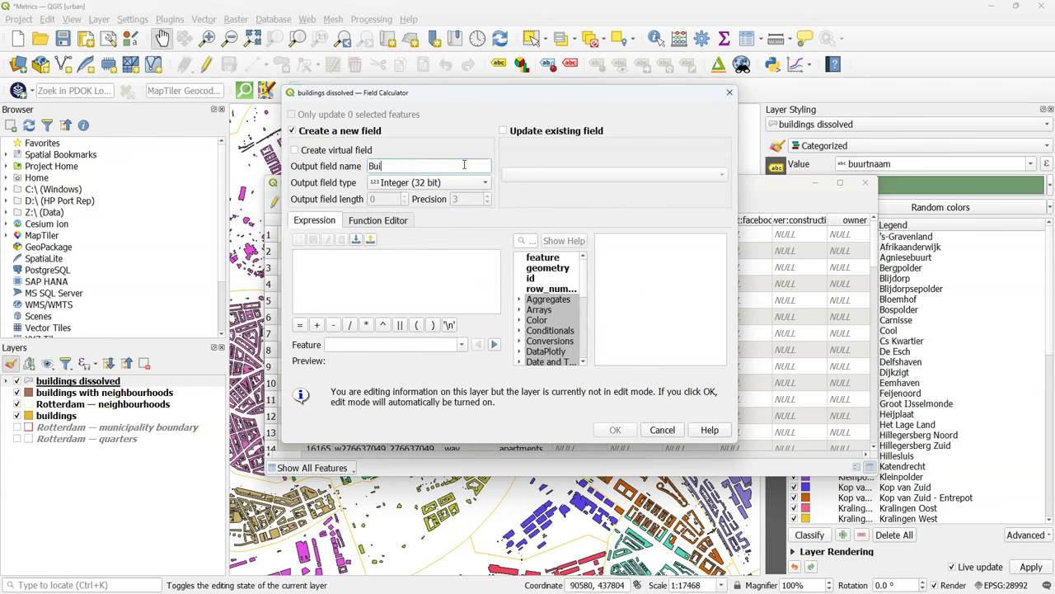
pyautogui.write('lding area (m2')
pyautogui.click(429, 183)
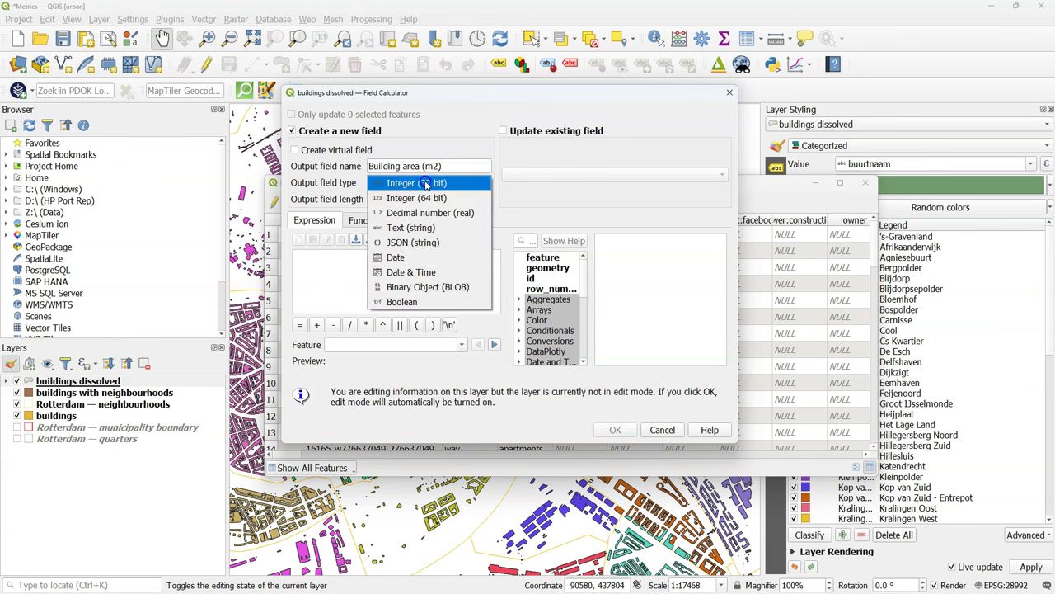
pyautogui.click(418, 211)
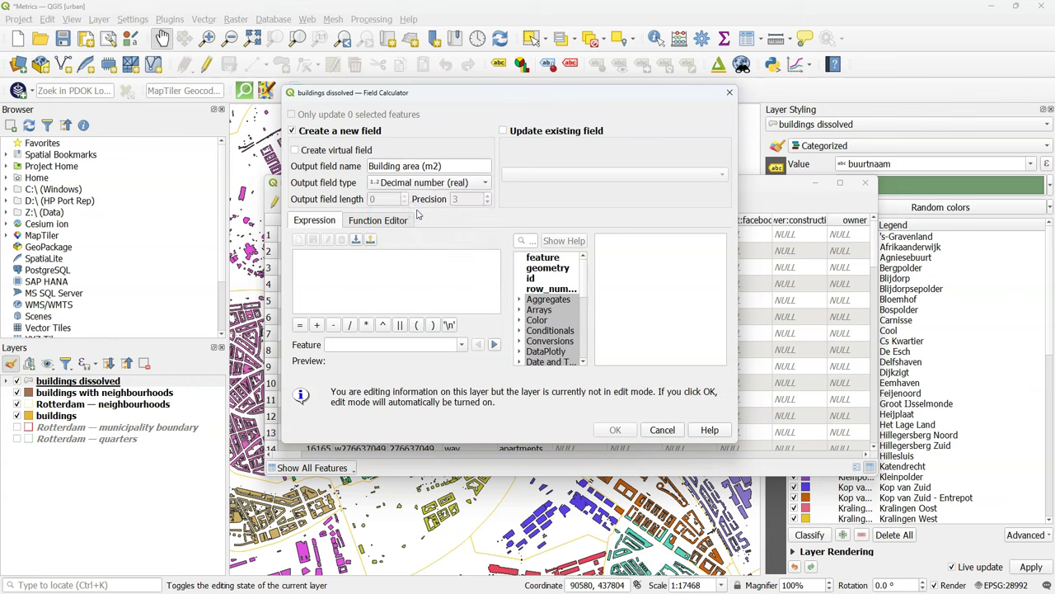
# Paste the $area expression and create the Building area (m2) field
pyautogui.click(401, 269)
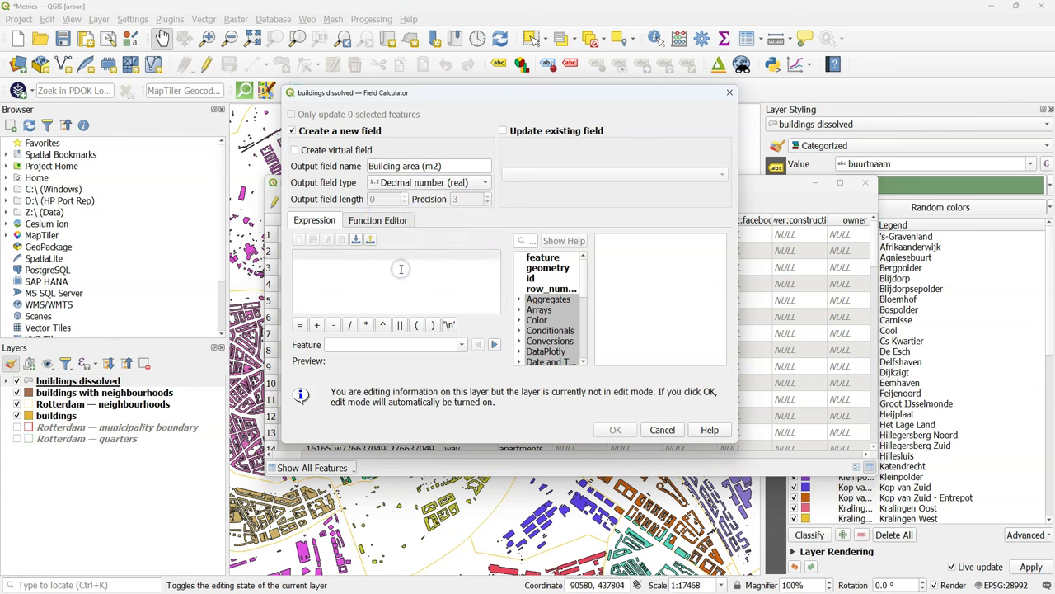
pyautogui.write('$area')
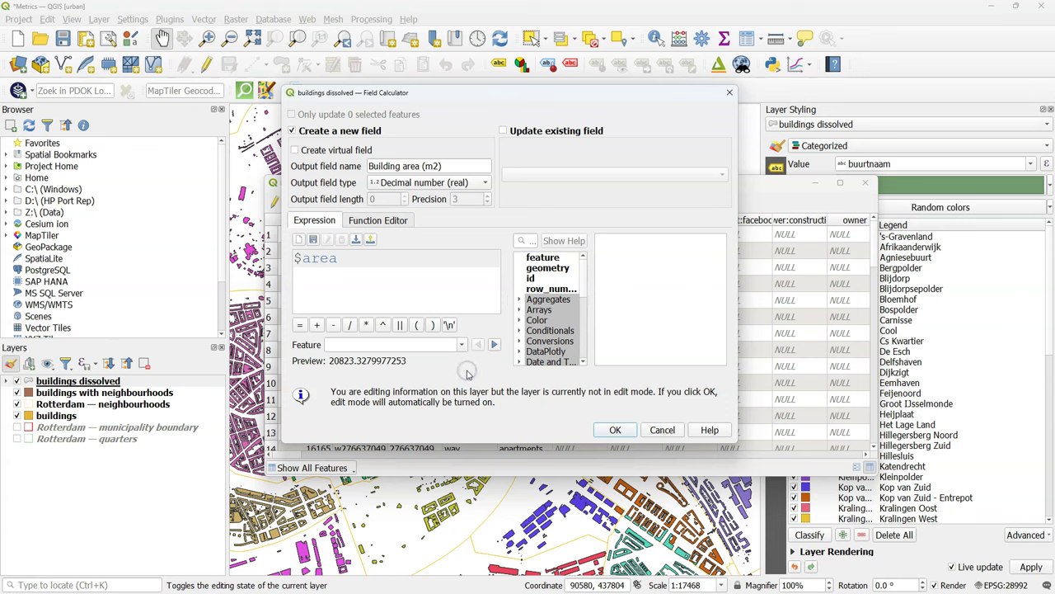
pyautogui.click(615, 431)
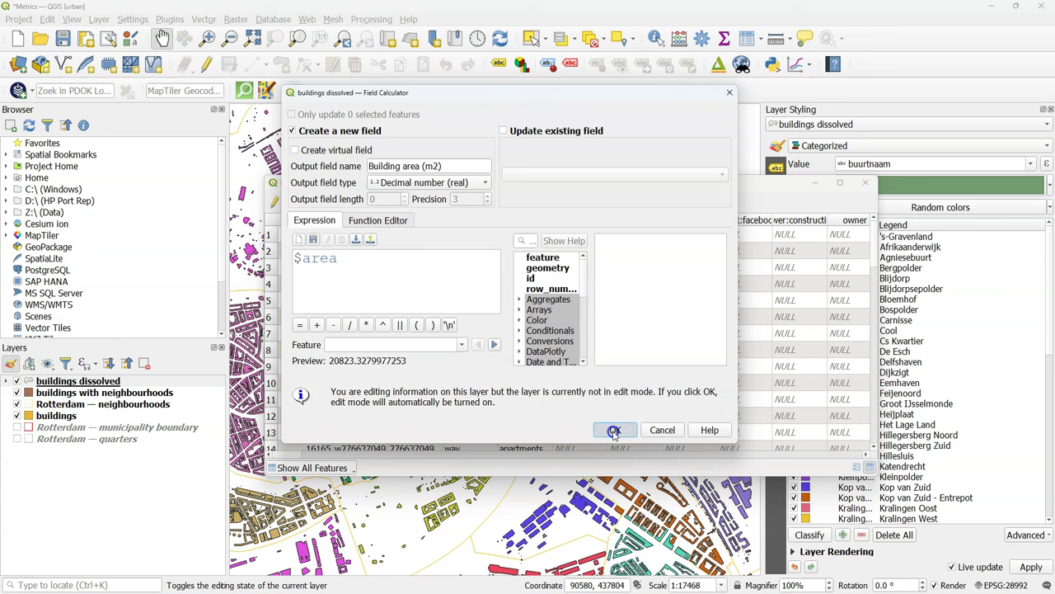
pyautogui.click(614, 431)
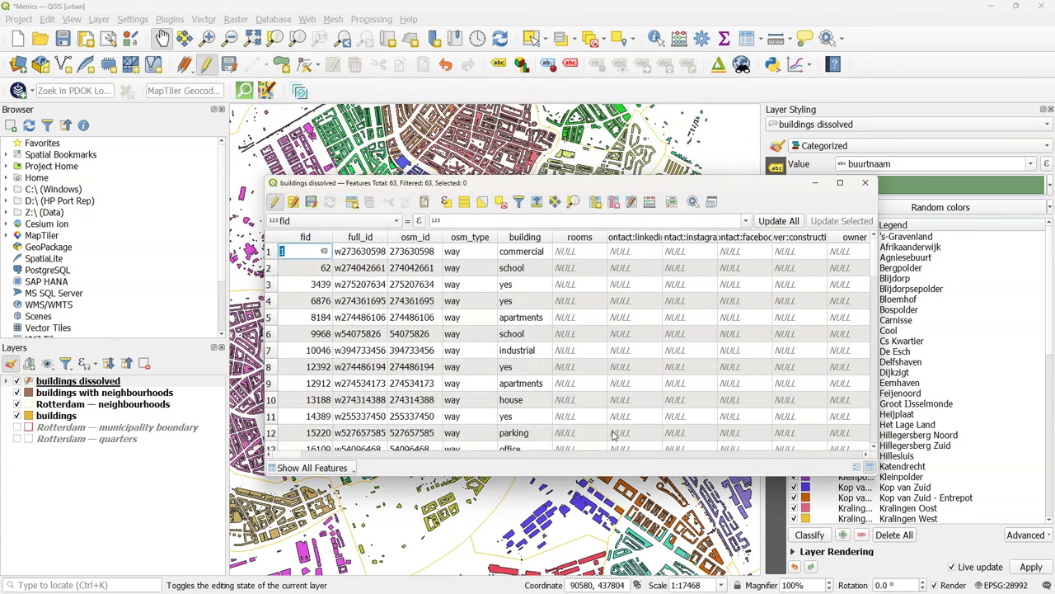
pyautogui.moveTo(288, 454); pyautogui.dragTo(955, 460)
pyautogui.click(861, 464)
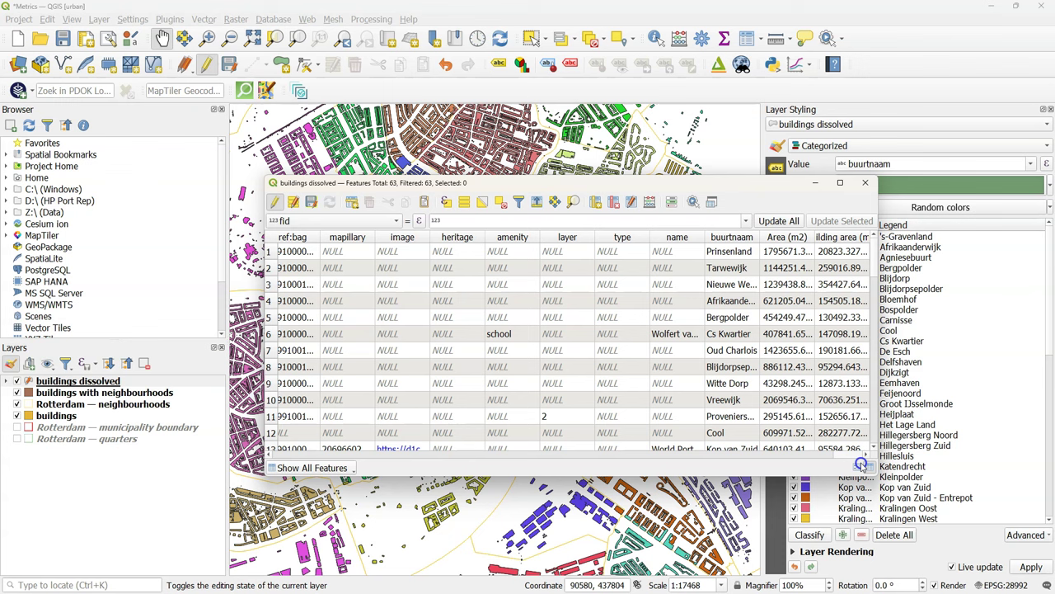
pyautogui.click(579, 341)
# Start a new decimal field named building percentage in the Field Calculator
pyautogui.click(649, 202)
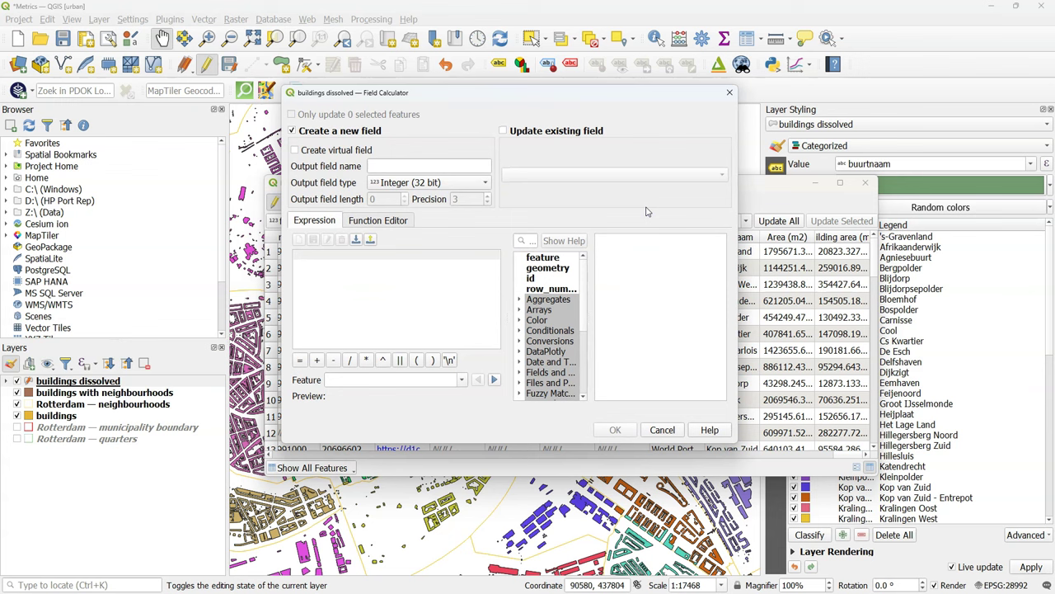
pyautogui.click(414, 163)
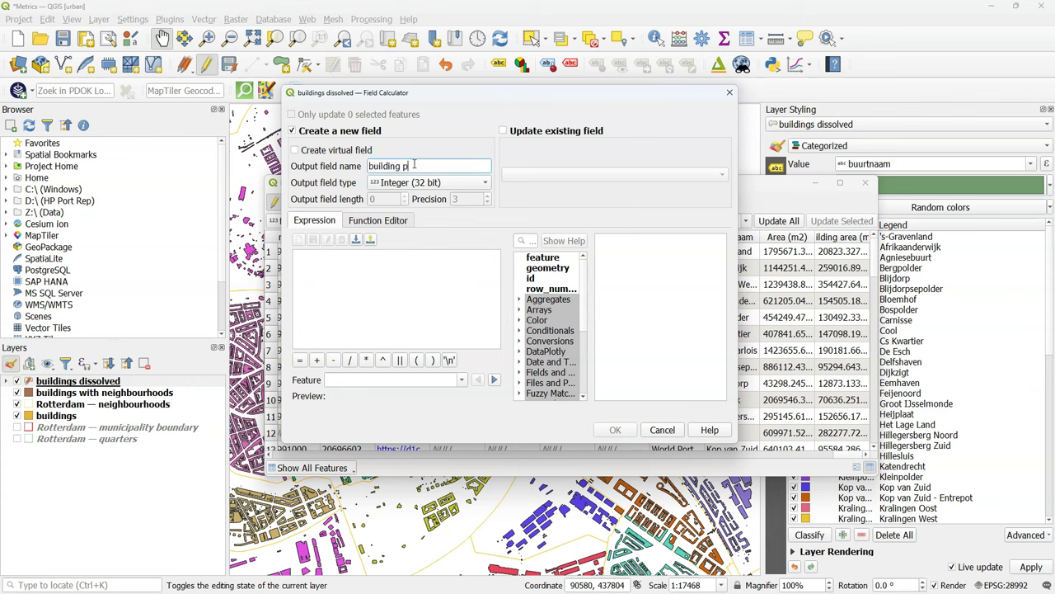
pyautogui.click(412, 184)
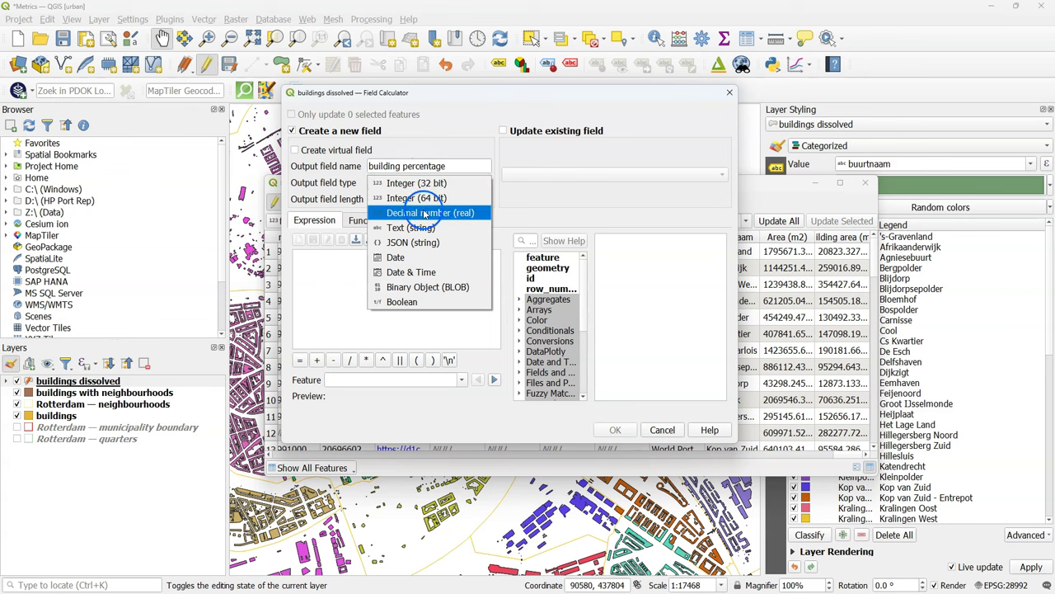
pyautogui.click(423, 212)
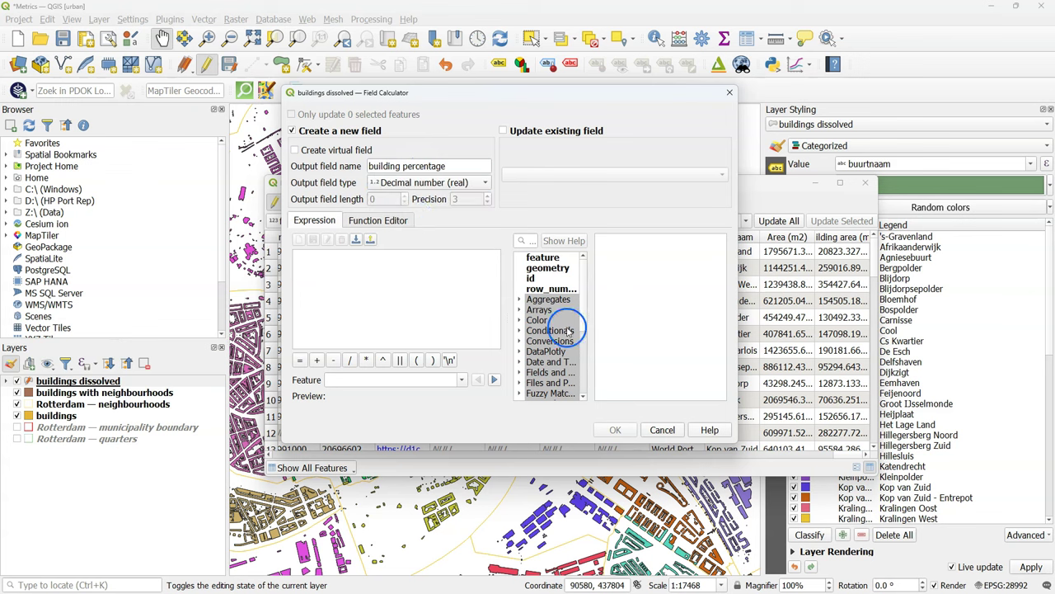
pyautogui.scroll(-2, 544, 330)
pyautogui.moveTo(737, 317); pyautogui.dragTo(850, 320)
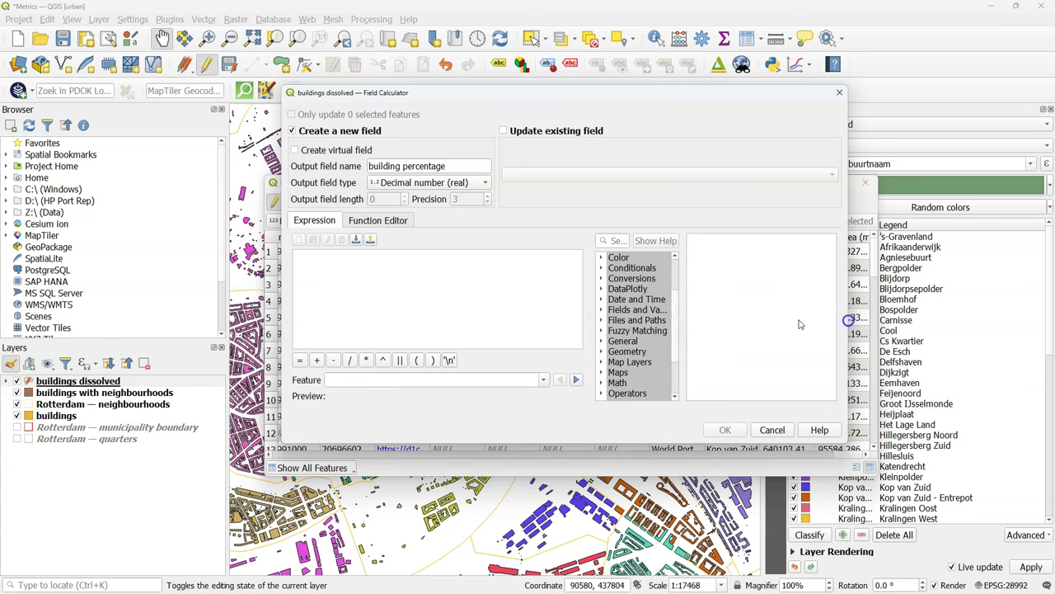
pyautogui.moveTo(684, 322); pyautogui.dragTo(702, 322)
pyautogui.click(601, 309)
pyautogui.moveTo(693, 264); pyautogui.dragTo(687, 382)
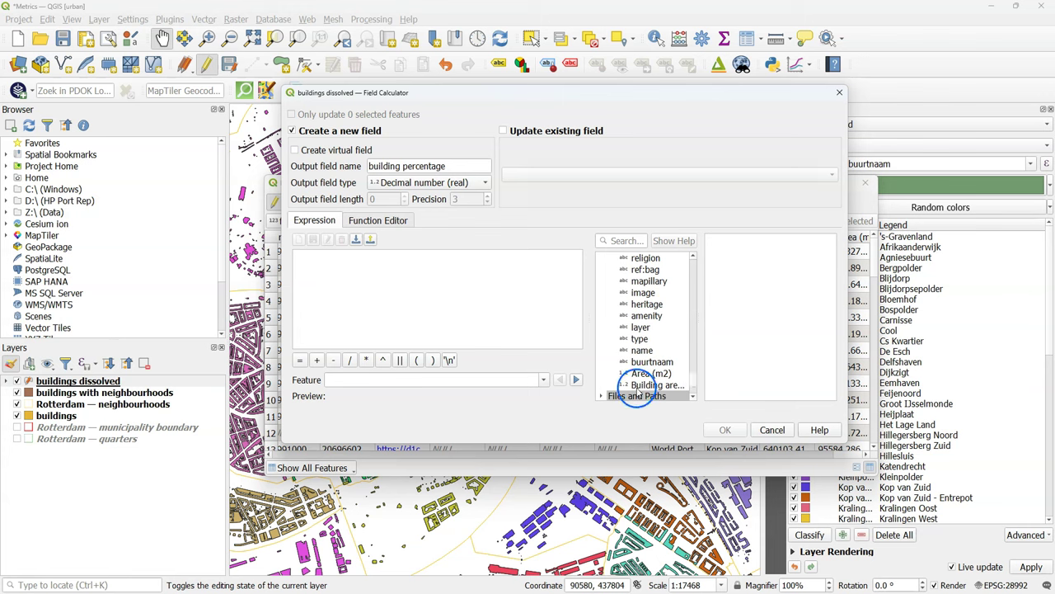
# Build the expression ("Building area (m2)" / "Area (m2)") * 100 and create the field
pyautogui.doubleClick(637, 386)
pyautogui.click(348, 360)
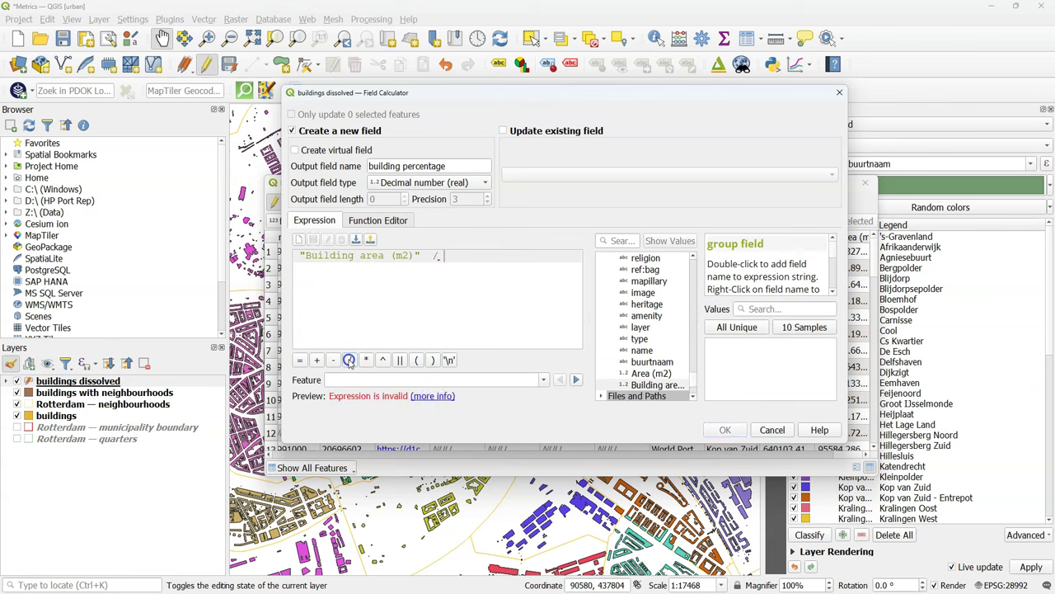
pyautogui.doubleClick(648, 374)
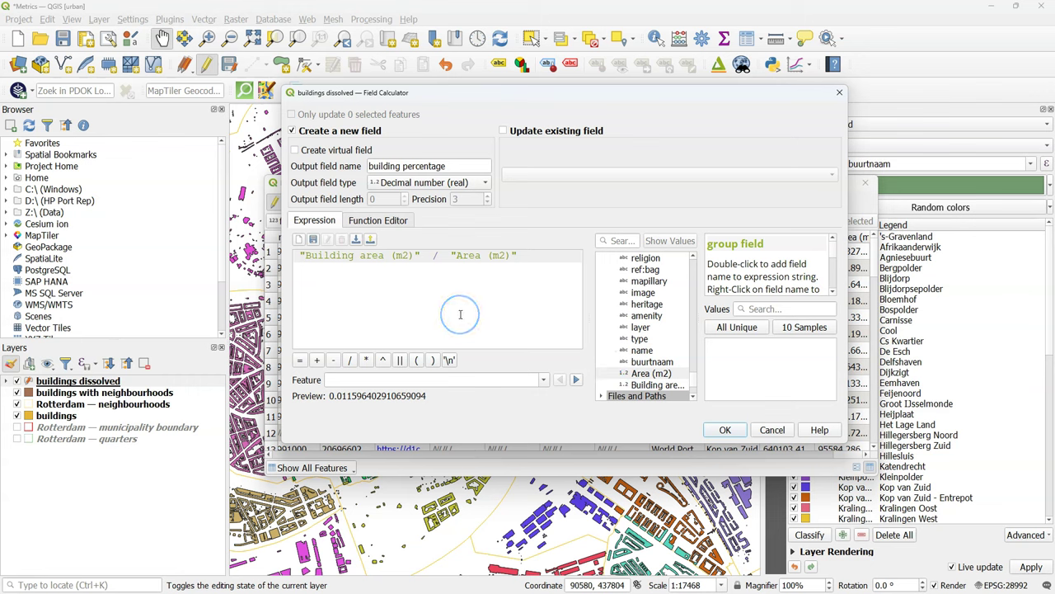
pyautogui.click(302, 256)
pyautogui.click(419, 360)
pyautogui.click(540, 256)
pyautogui.click(432, 361)
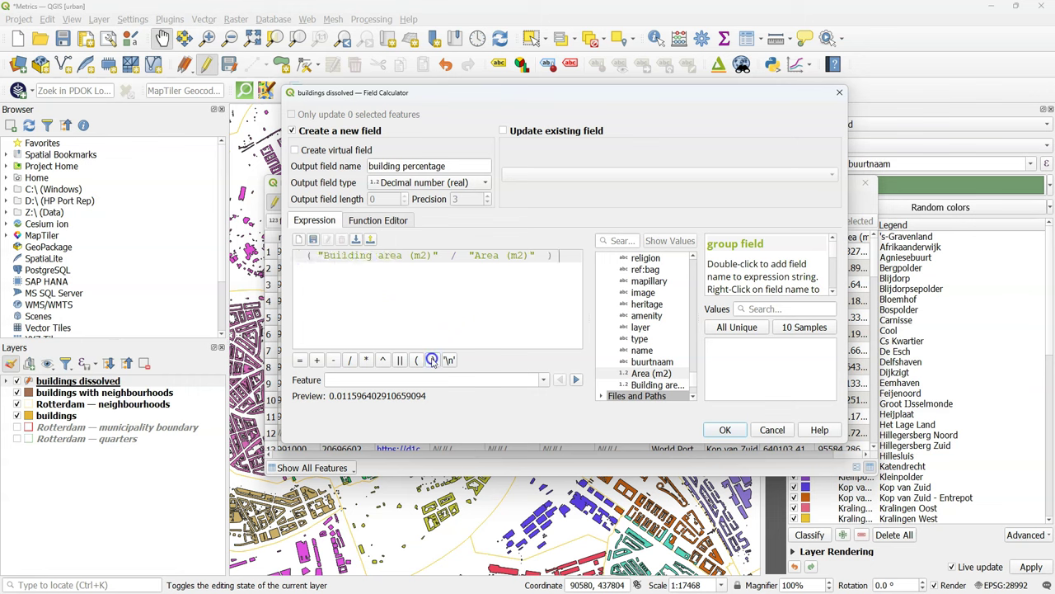
pyautogui.click(366, 361)
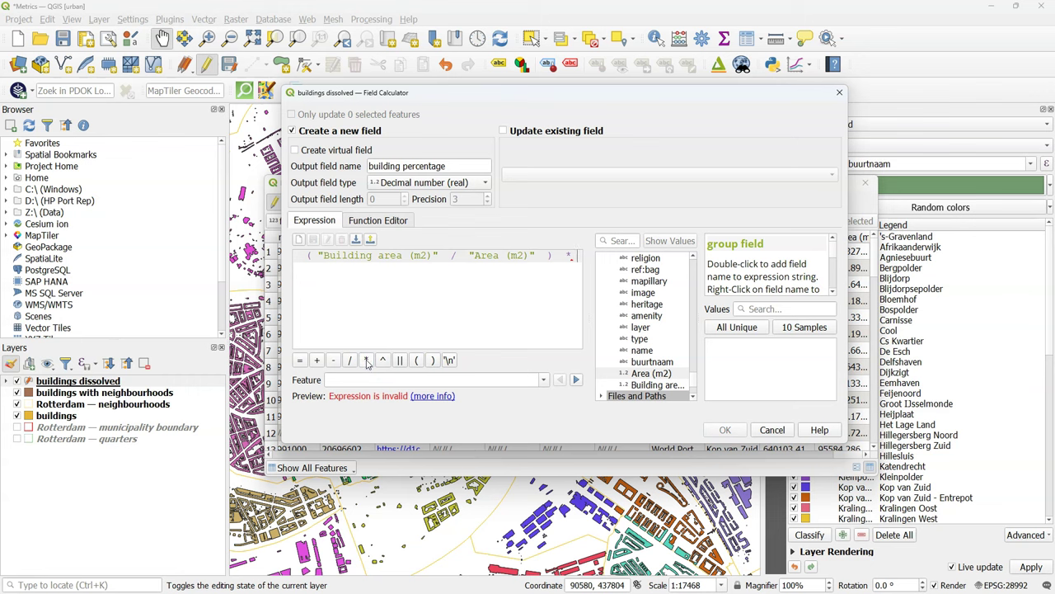
pyautogui.write('100')
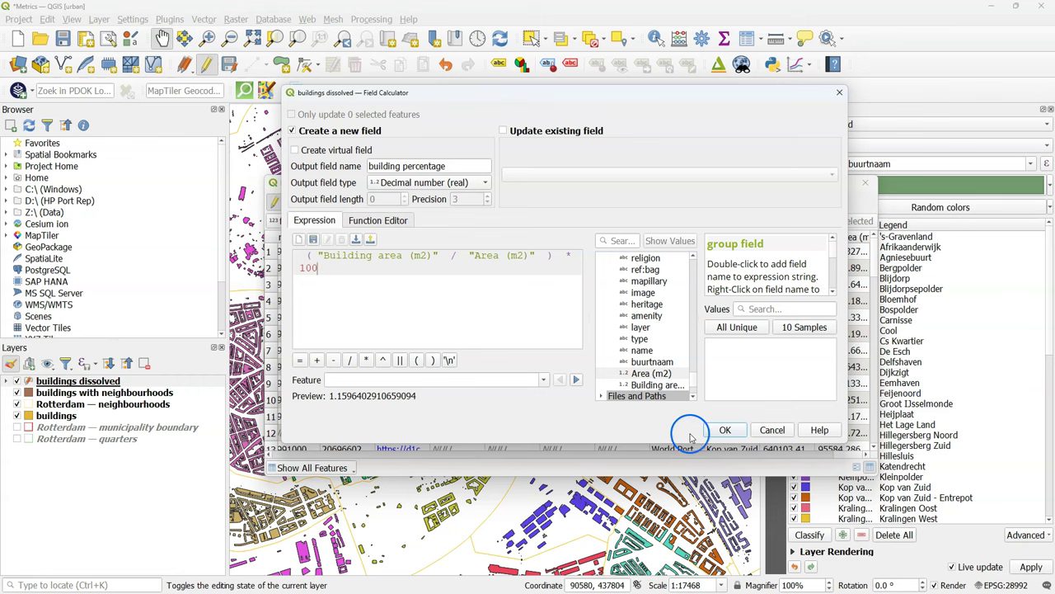
pyautogui.click(723, 431)
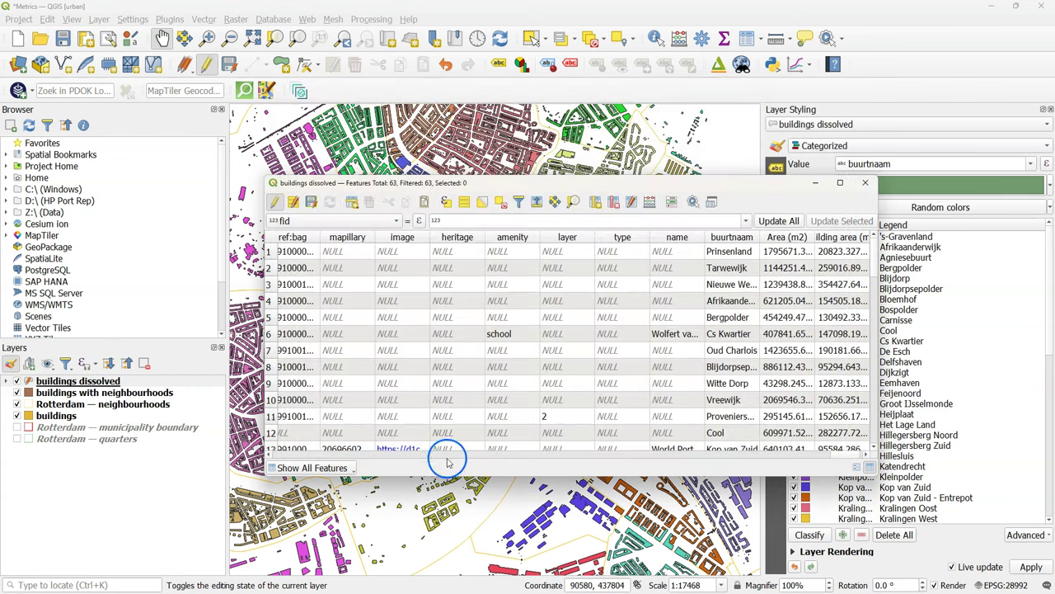
# Sort the table by building percentage, highest first, and select the top feature
pyautogui.click(865, 455)
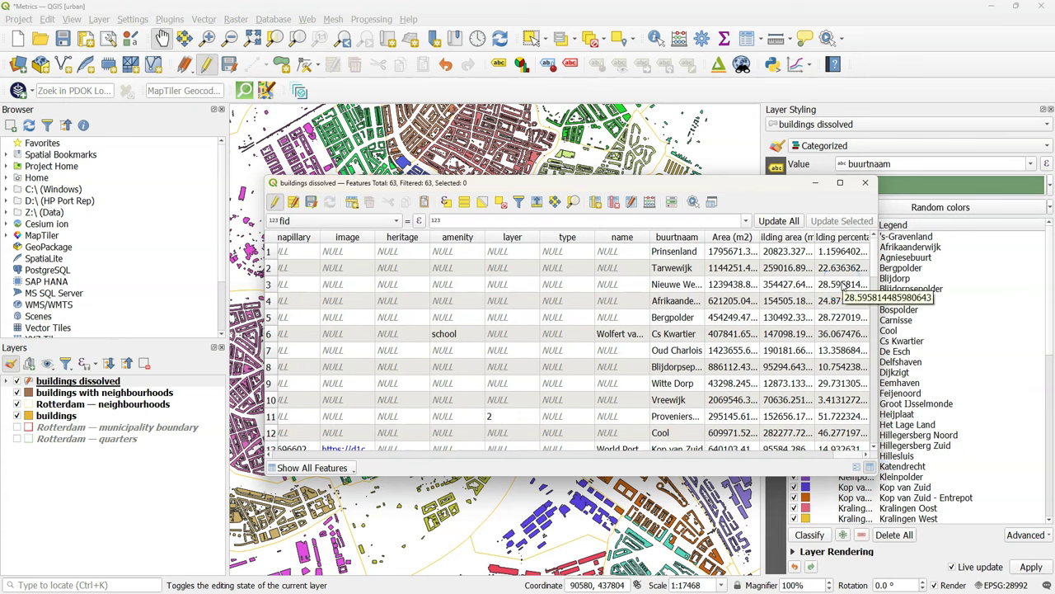
pyautogui.click(849, 237)
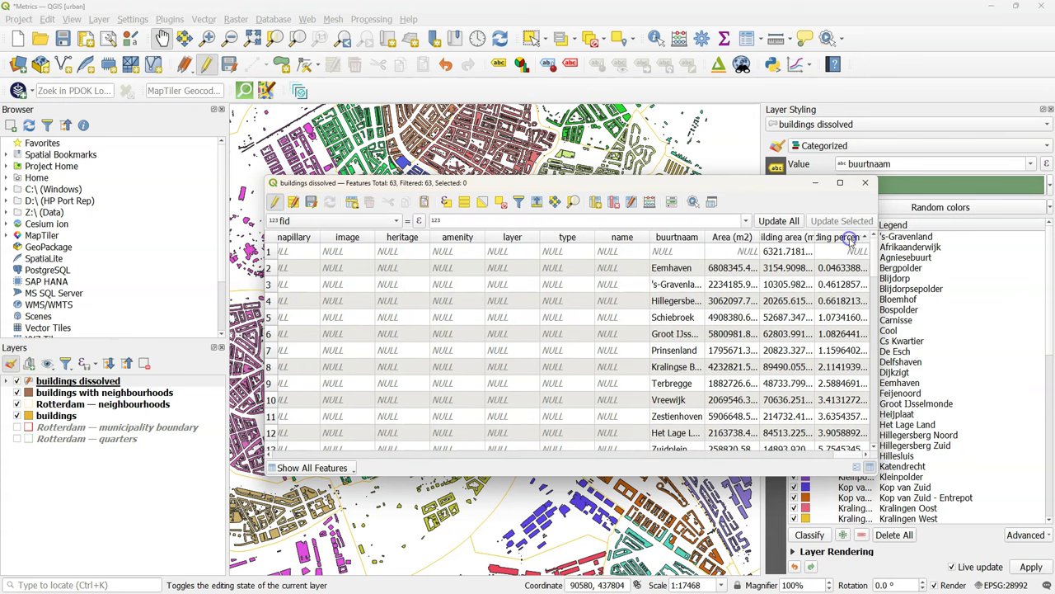
pyautogui.click(849, 238)
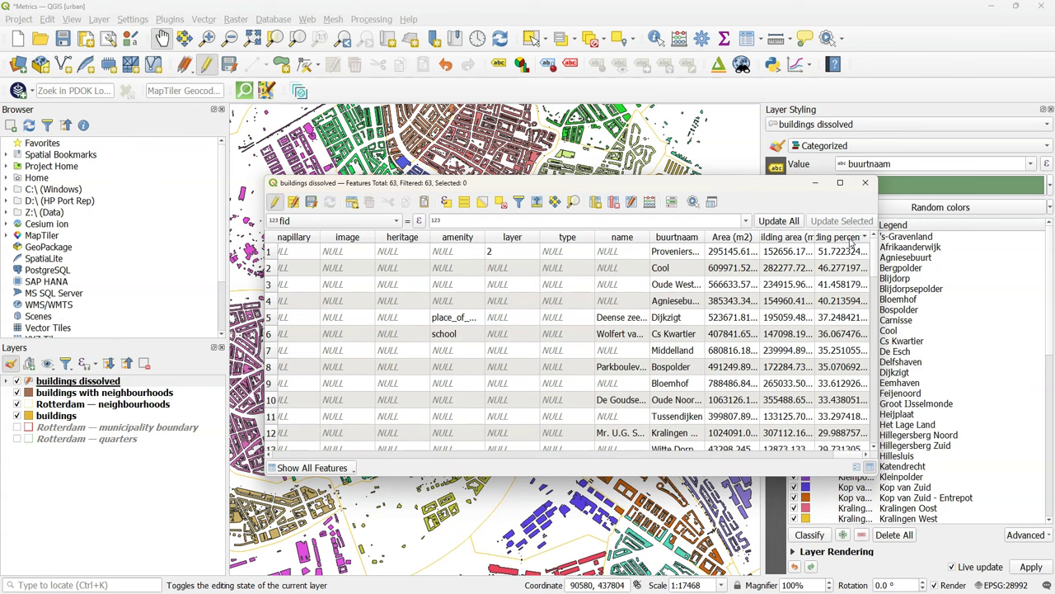
pyautogui.click(836, 334)
pyautogui.moveTo(878, 295); pyautogui.dragTo(989, 295)
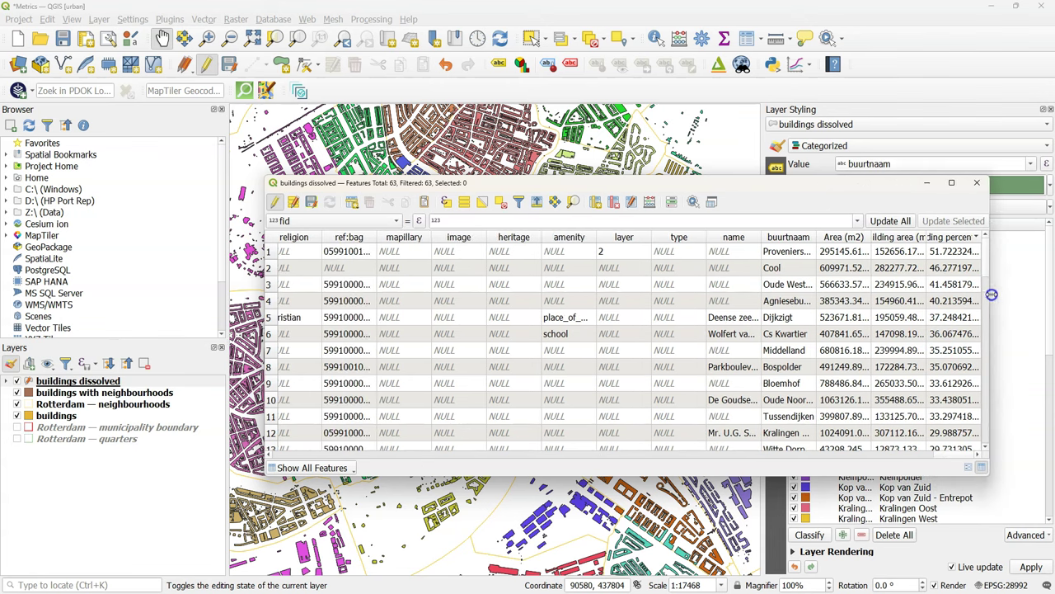
pyautogui.click(268, 252)
pyautogui.moveTo(413, 187); pyautogui.dragTo(438, 261)
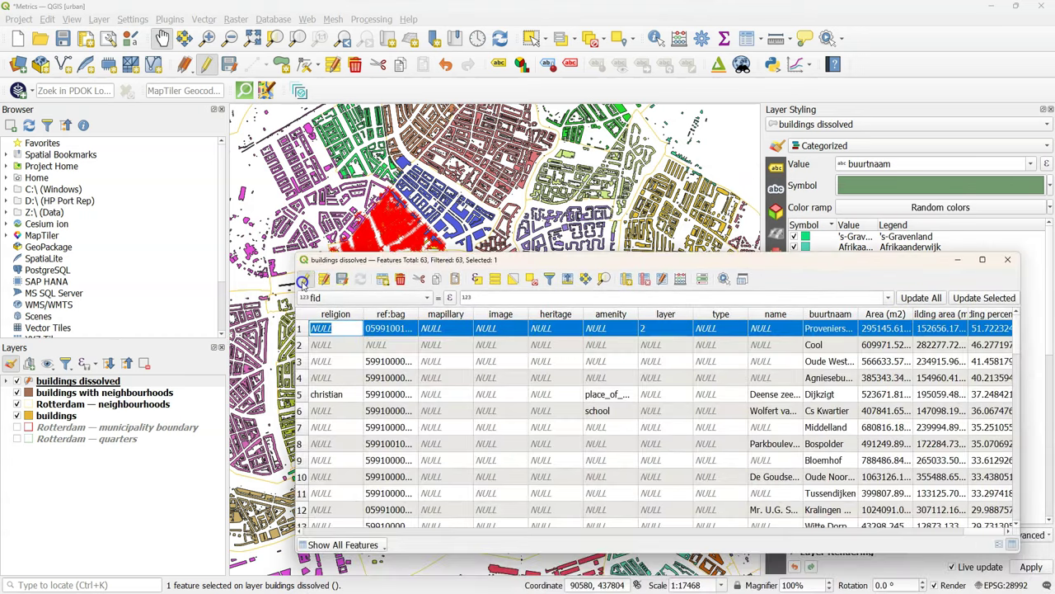
# Save the edits to buildings dissolved, stop editing and close the attribute table
pyautogui.click(303, 282)
pyautogui.click(540, 309)
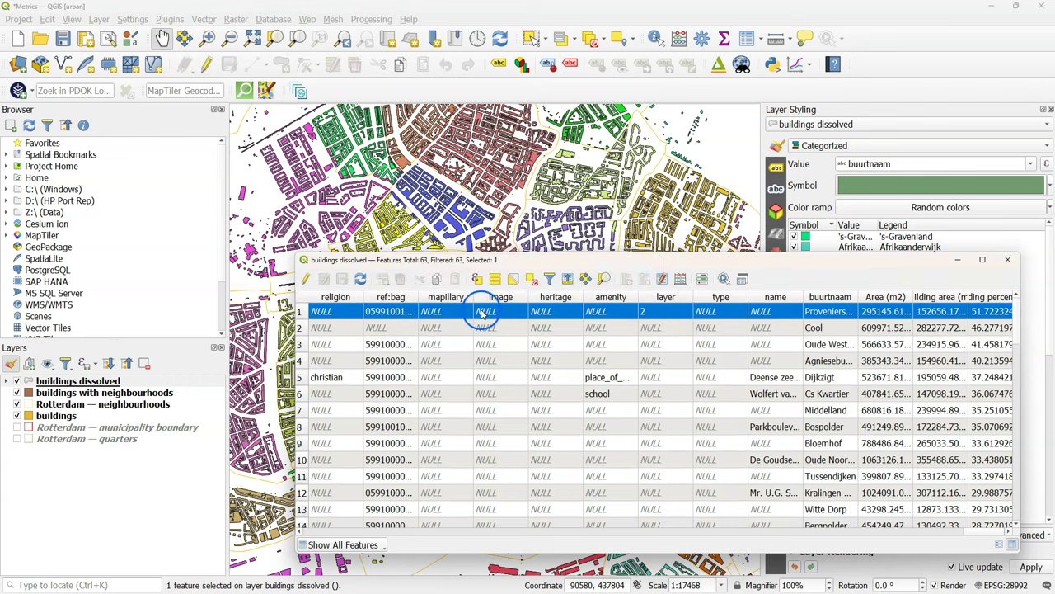
pyautogui.moveTo(395, 263); pyautogui.dragTo(387, 353)
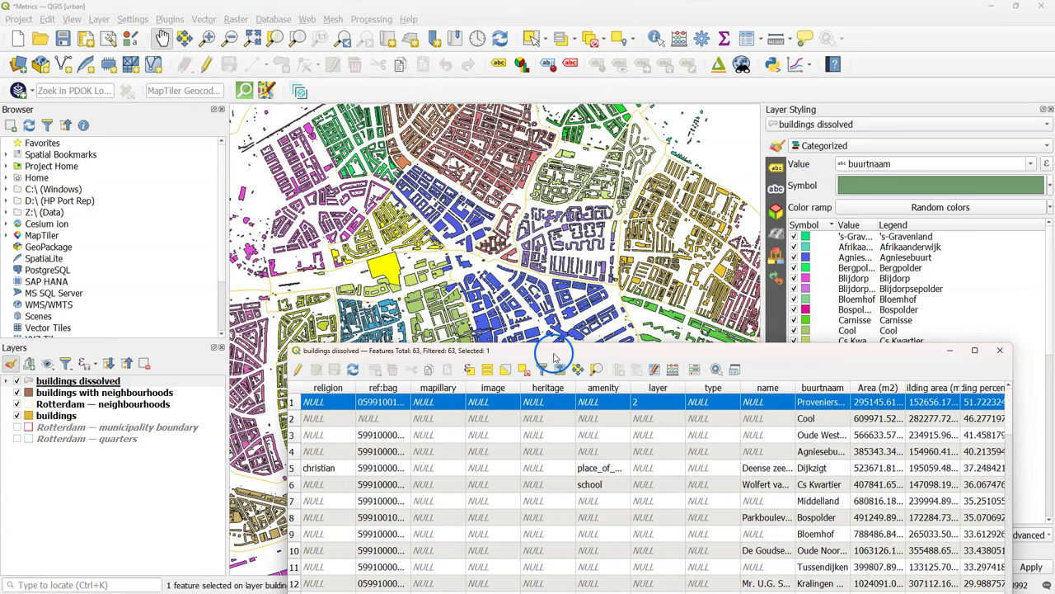
pyautogui.moveTo(554, 357); pyautogui.dragTo(502, 264)
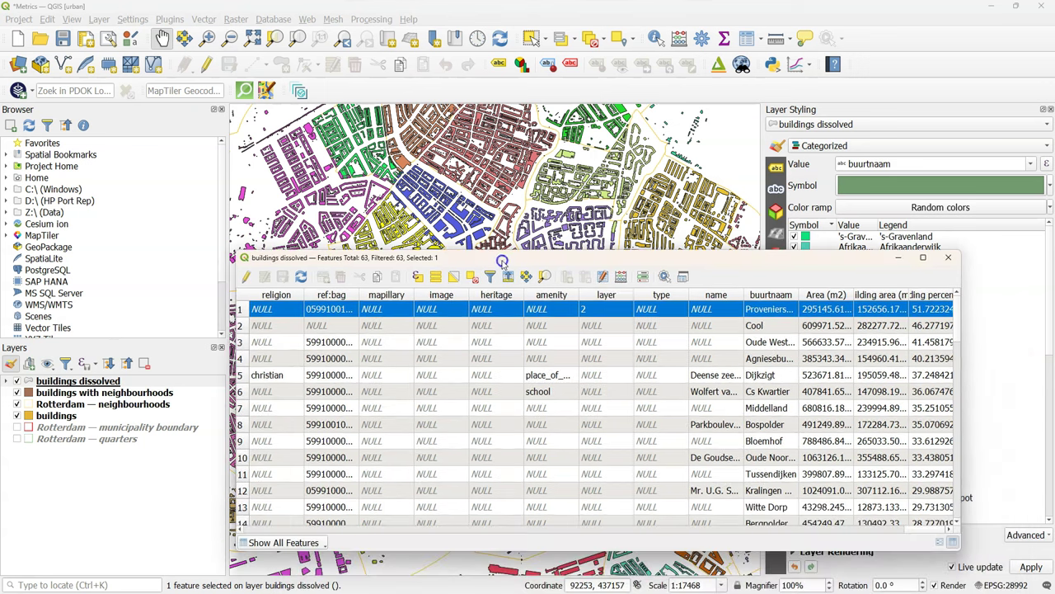
pyautogui.click(238, 326)
pyautogui.moveTo(461, 257); pyautogui.dragTo(485, 153)
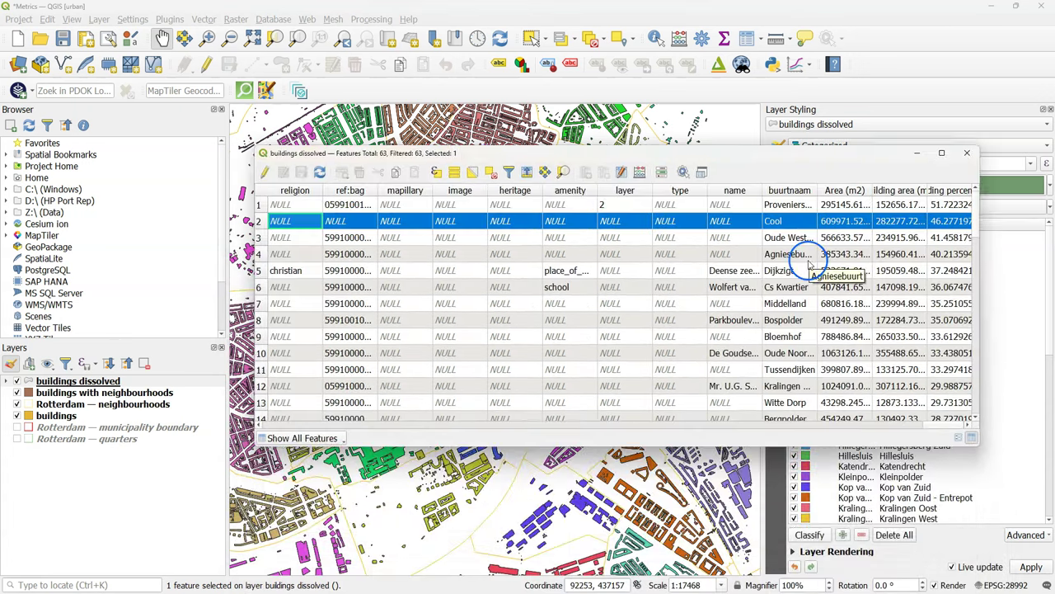
pyautogui.click(967, 152)
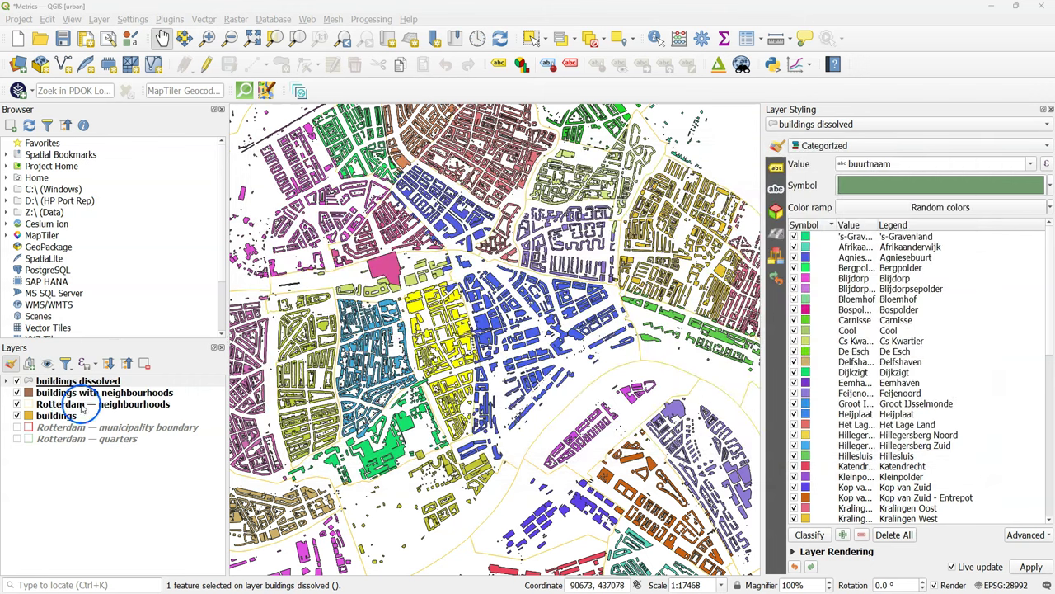
# Open the Add Vector Join dialog from the Joins page of Rotterdam — neighbourhoods' Layer Properties
pyautogui.click(132, 405)
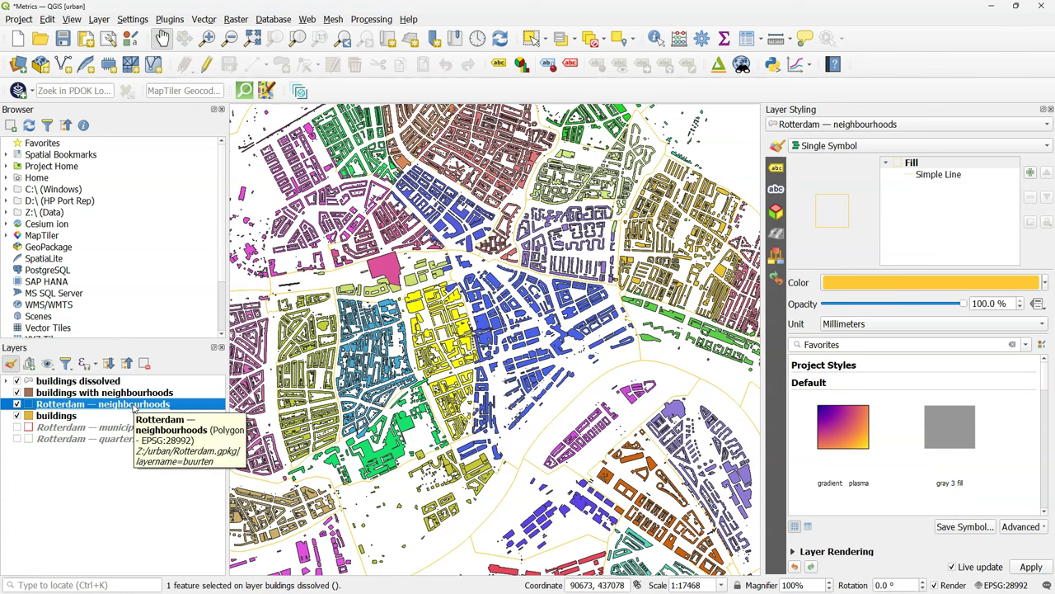
pyautogui.rightClick(134, 411)
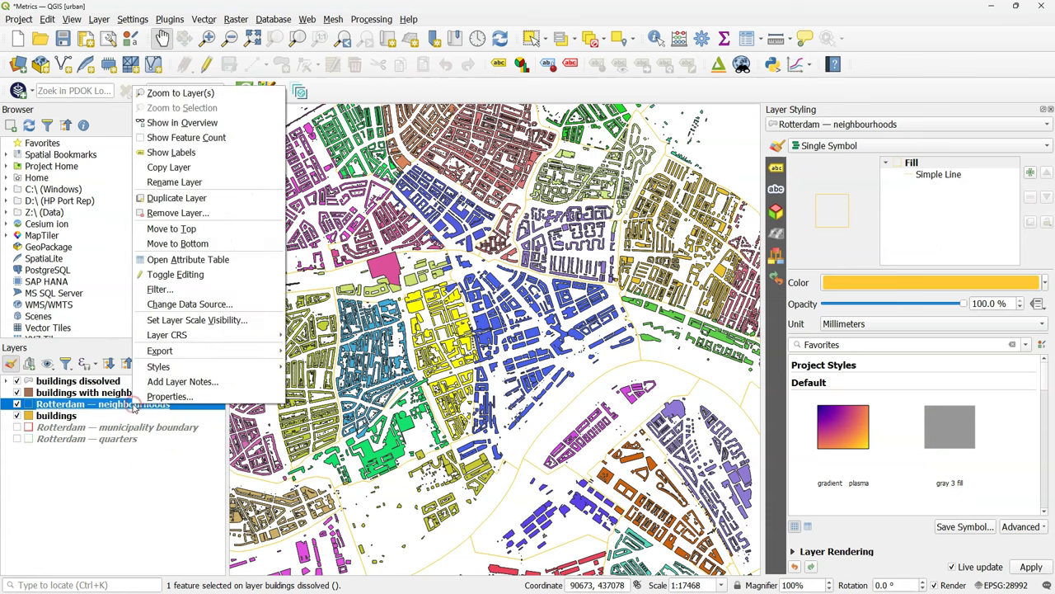
pyautogui.click(163, 397)
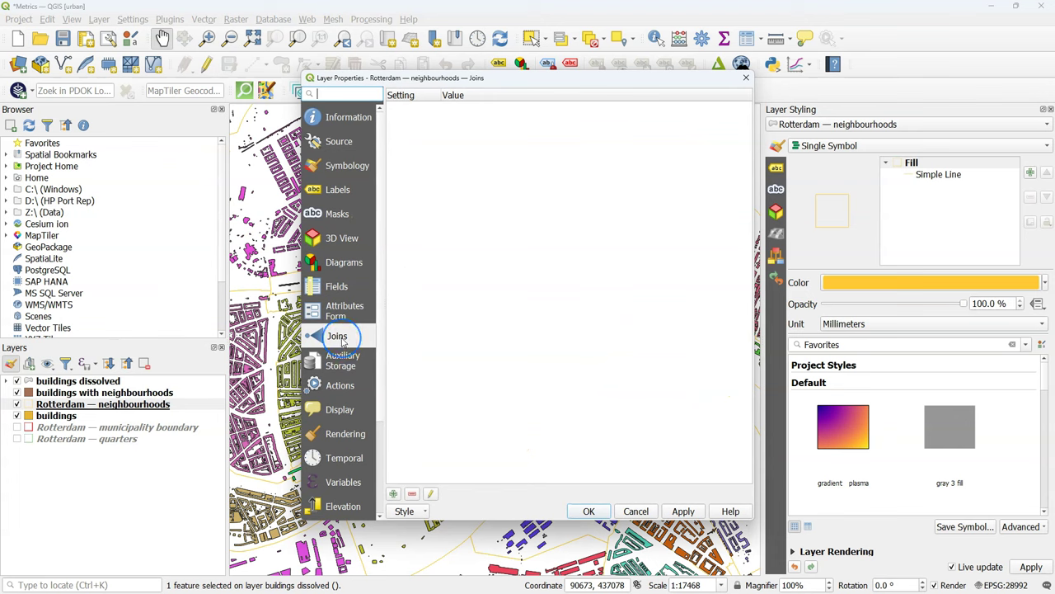
pyautogui.click(394, 494)
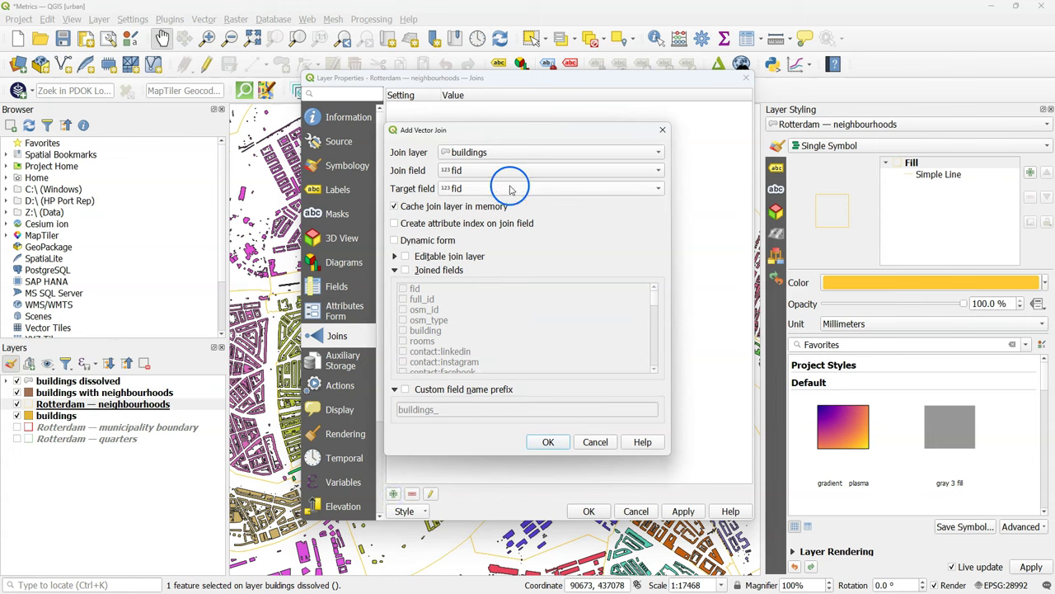
# Set buildings dissolved as the join layer, matching buurtnaam to buurtnaam
pyautogui.click(502, 157)
pyautogui.click(508, 169)
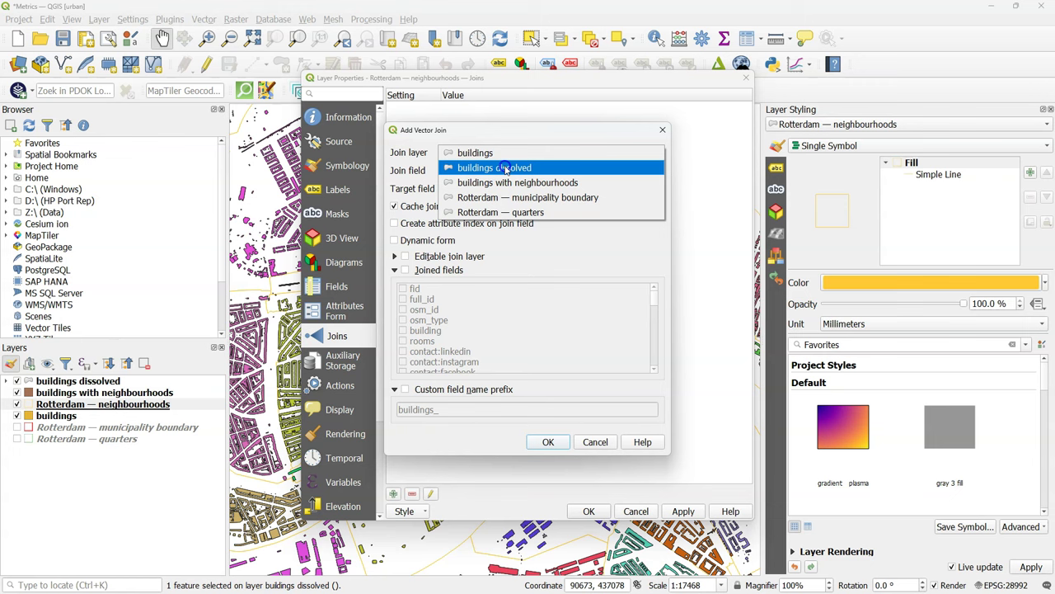
pyautogui.click(503, 171)
pyautogui.scroll(-10, 553, 530)
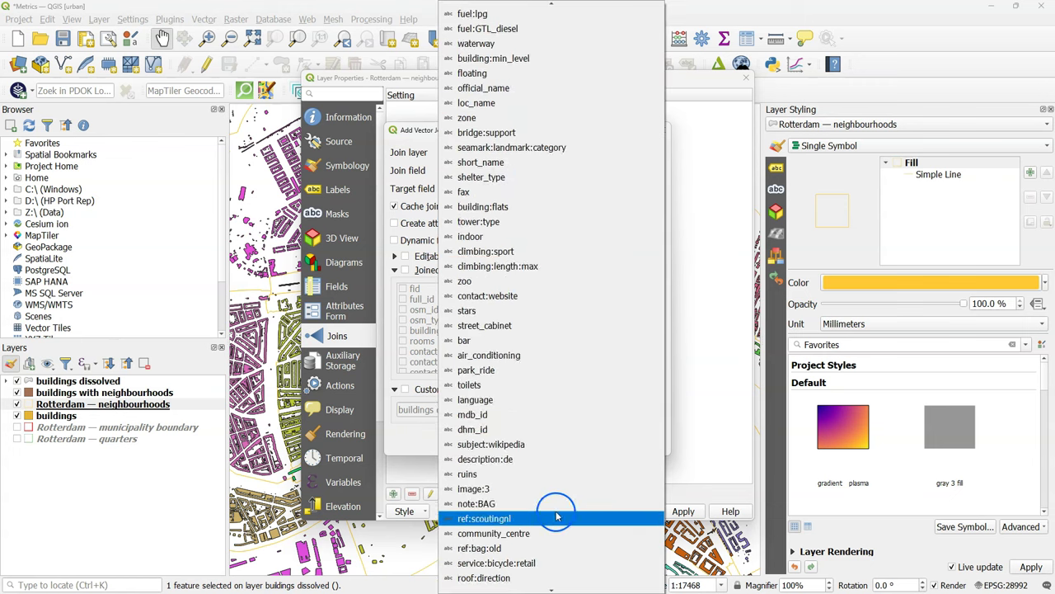
pyautogui.scroll(-20, 553, 530)
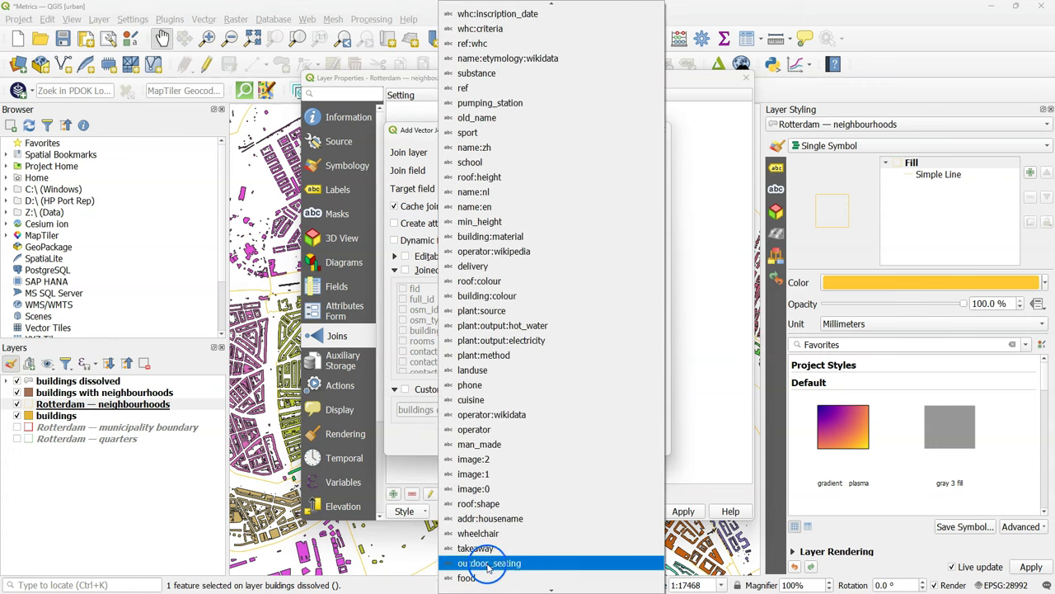
pyautogui.scroll(-20, 487, 567)
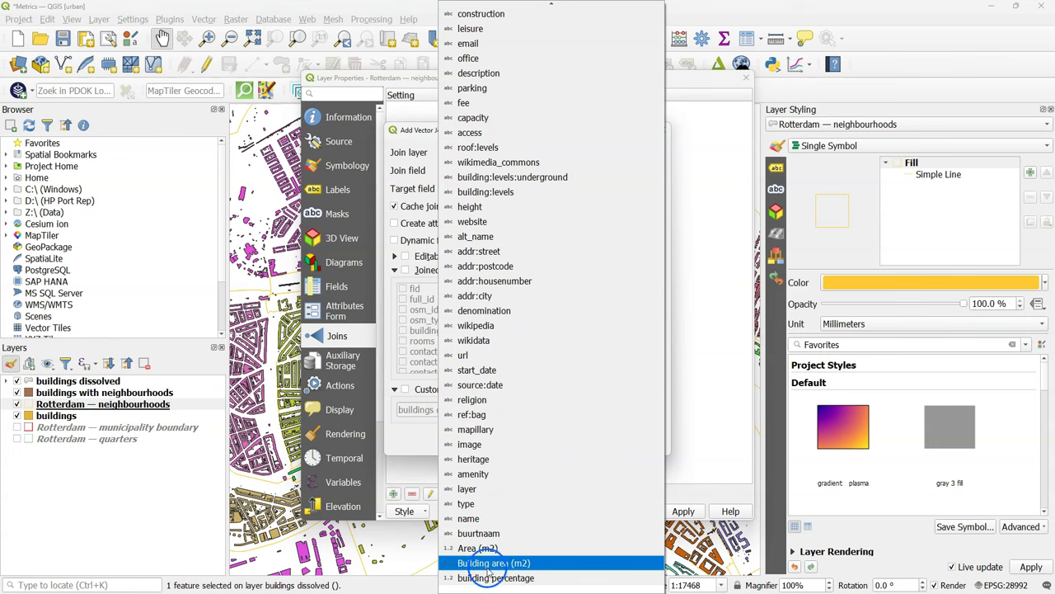
pyautogui.click(474, 533)
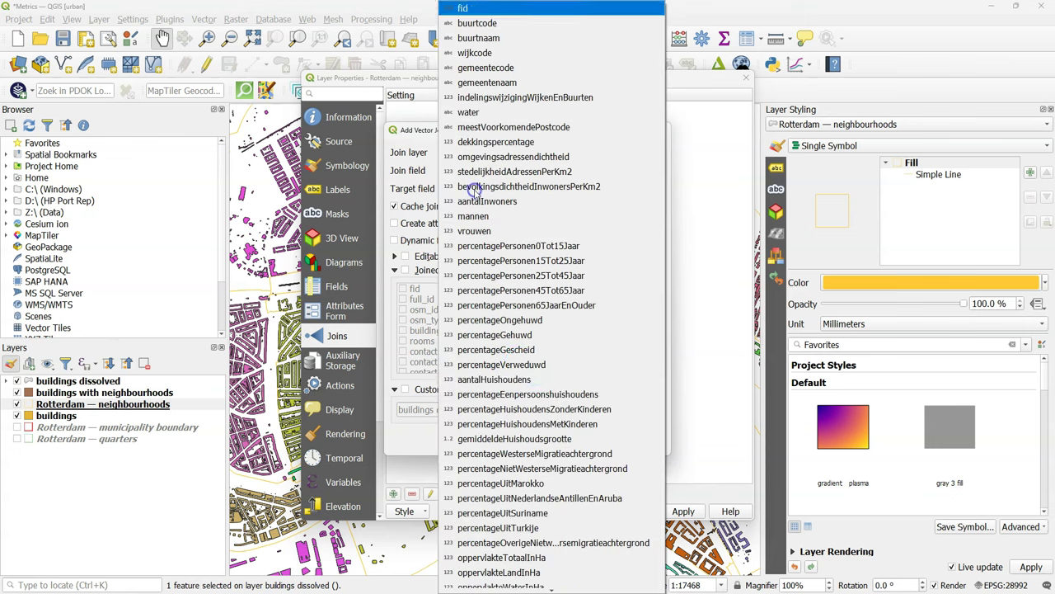
pyautogui.click(491, 39)
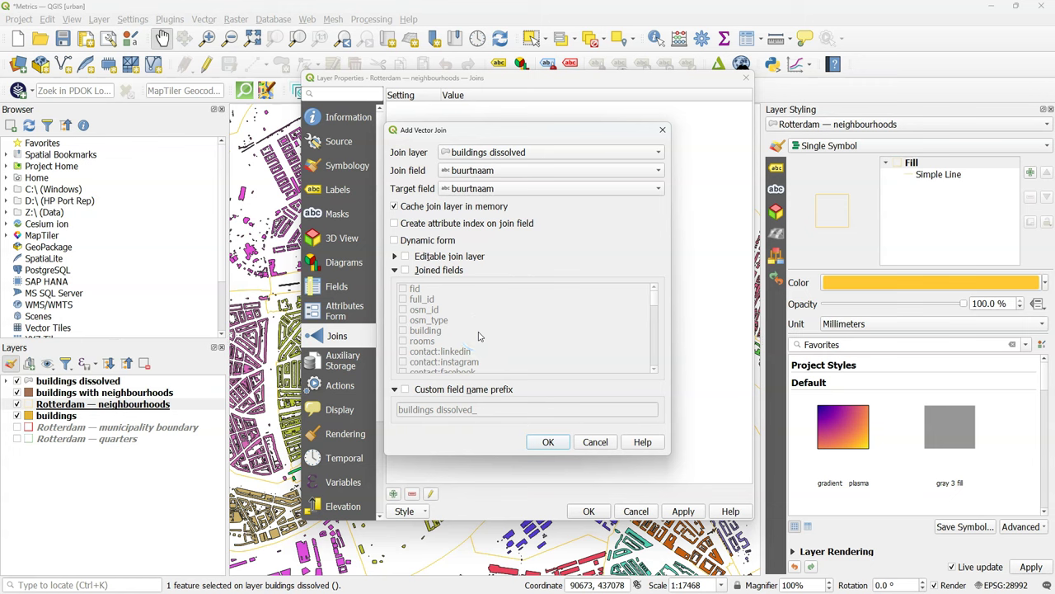
# Join only the building percentage field with an empty prefix, add the join and inspect it
pyautogui.click(404, 270)
pyautogui.moveTo(652, 299); pyautogui.dragTo(652, 381)
pyautogui.click(402, 362)
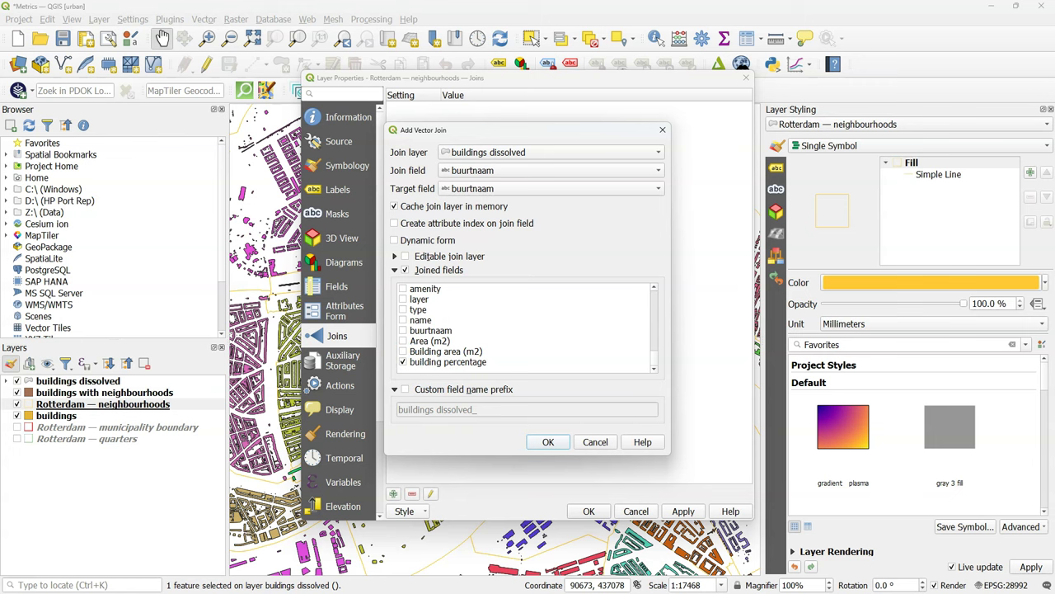
pyautogui.click(404, 389)
pyautogui.moveTo(443, 410); pyautogui.dragTo(376, 407)
pyautogui.press('BackSpace')
pyautogui.click(439, 413)
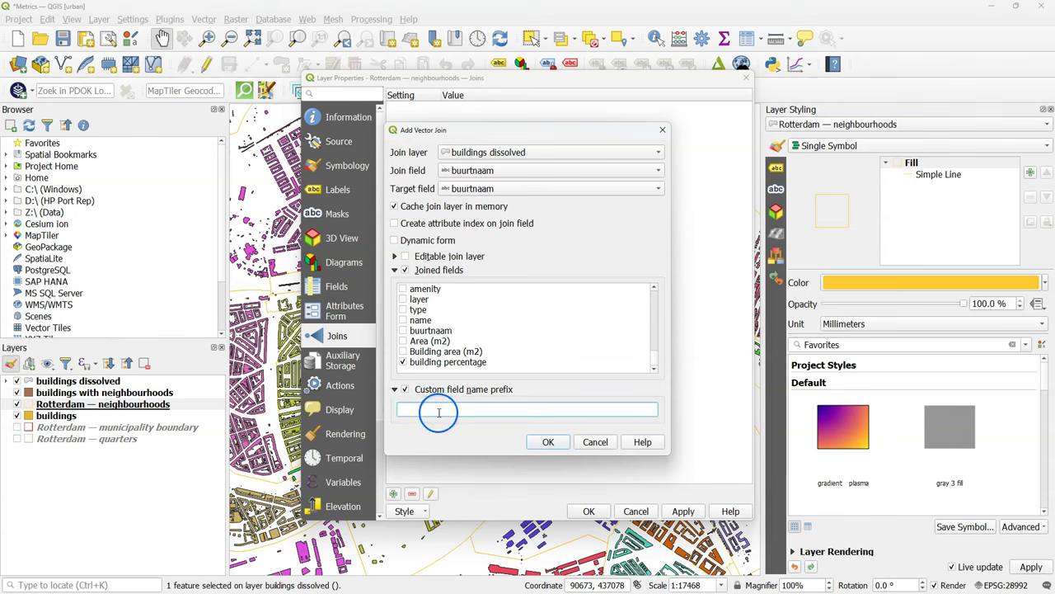
pyautogui.click(545, 440)
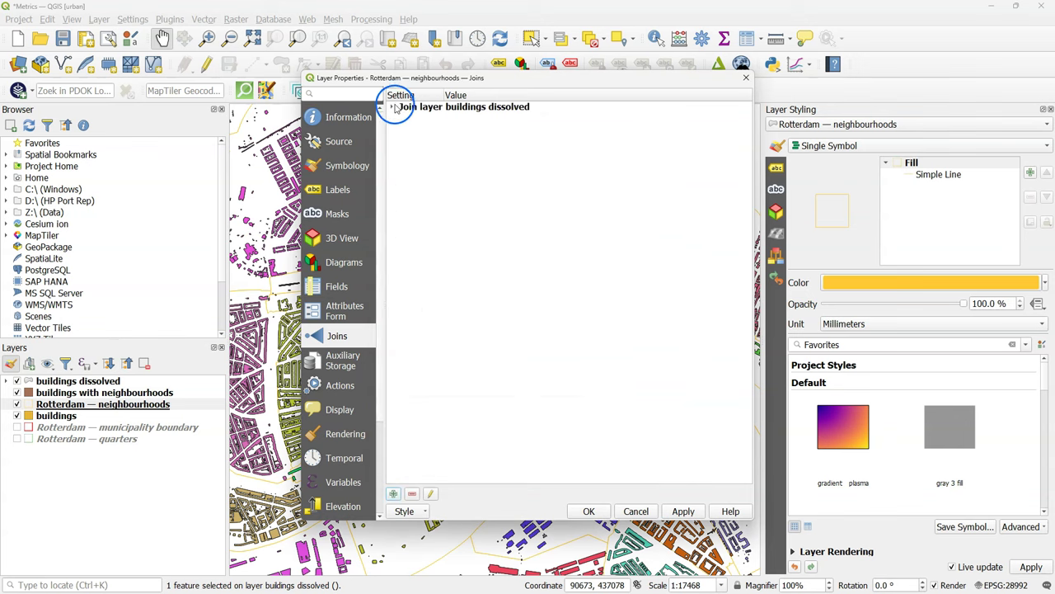
pyautogui.click(393, 108)
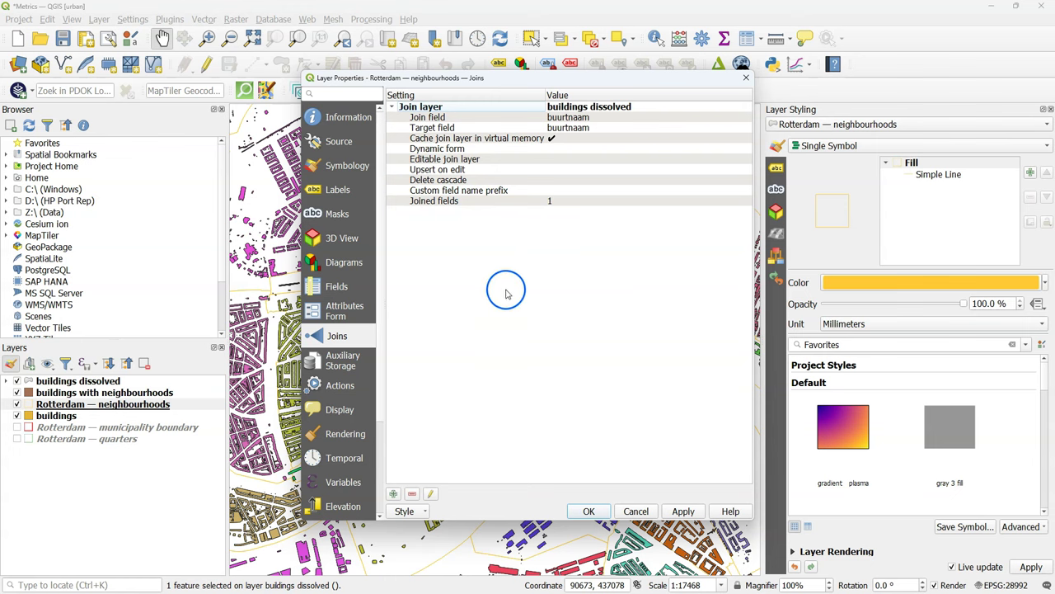
pyautogui.click(588, 511)
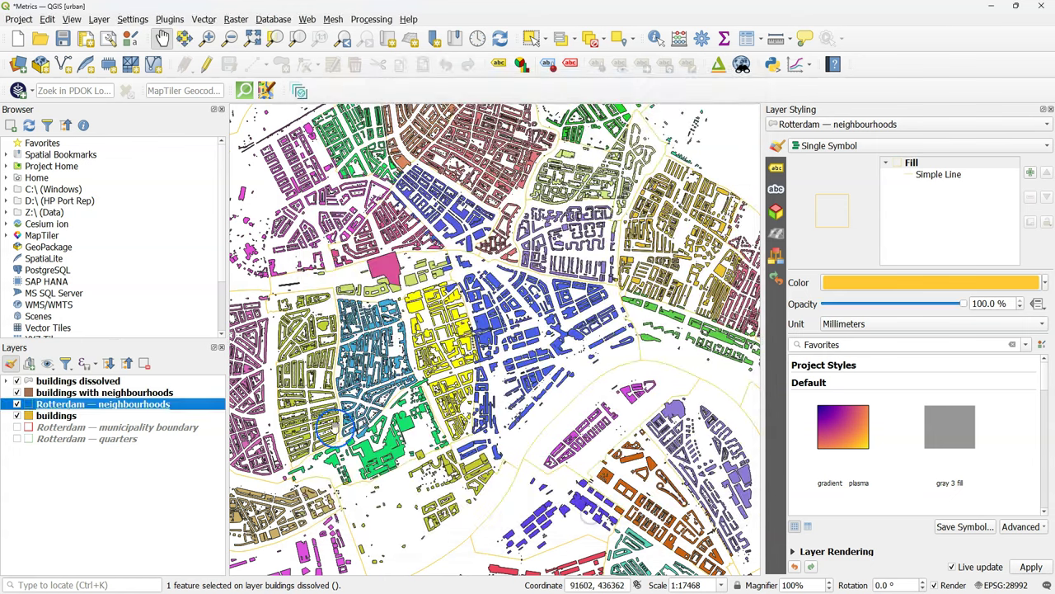
pyautogui.rightClick(116, 405)
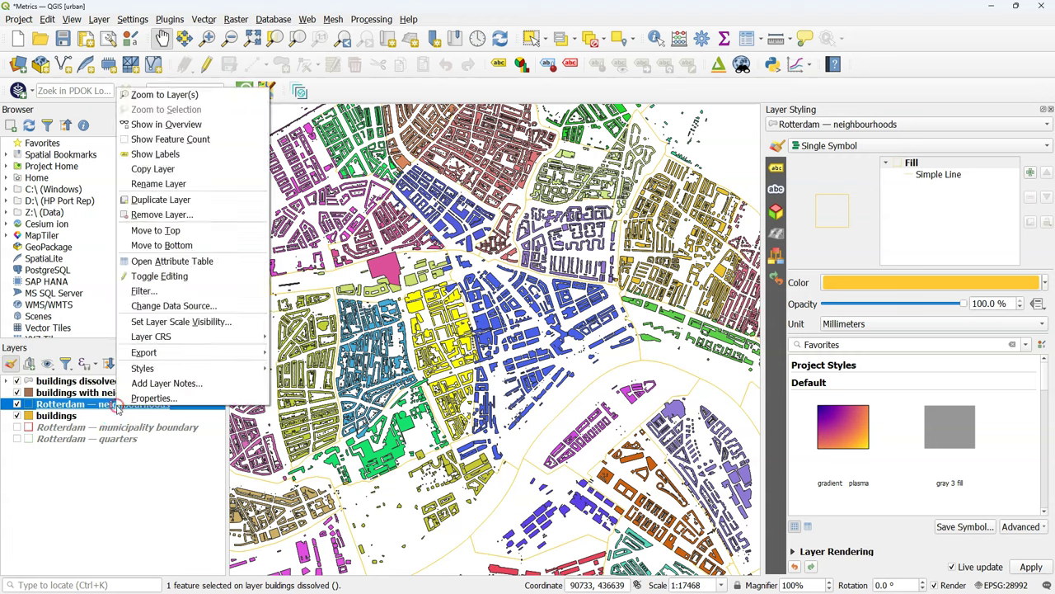
pyautogui.click(172, 261)
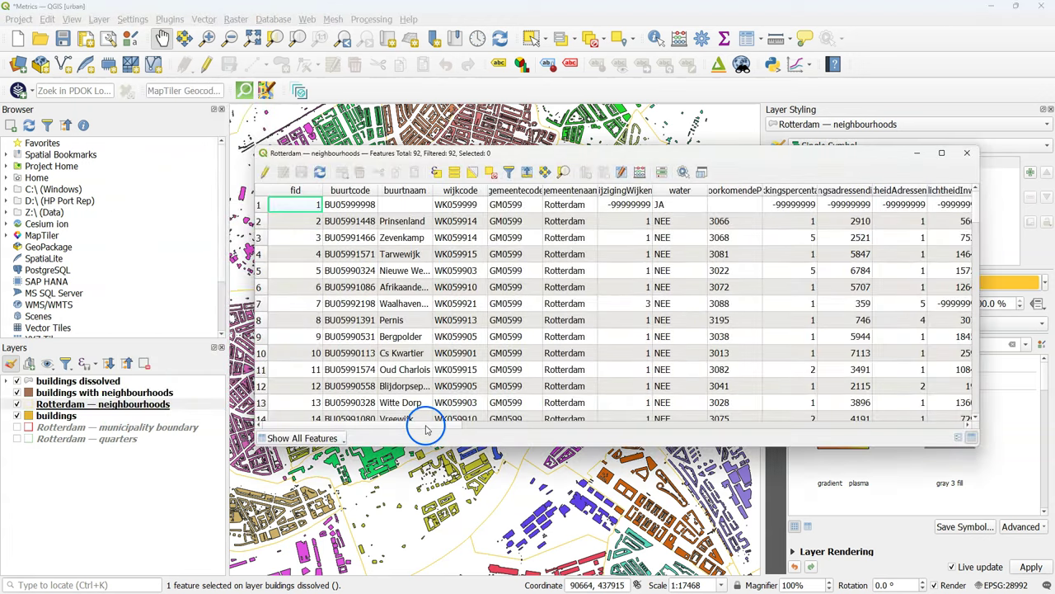
pyautogui.moveTo(426, 424); pyautogui.dragTo(1021, 430)
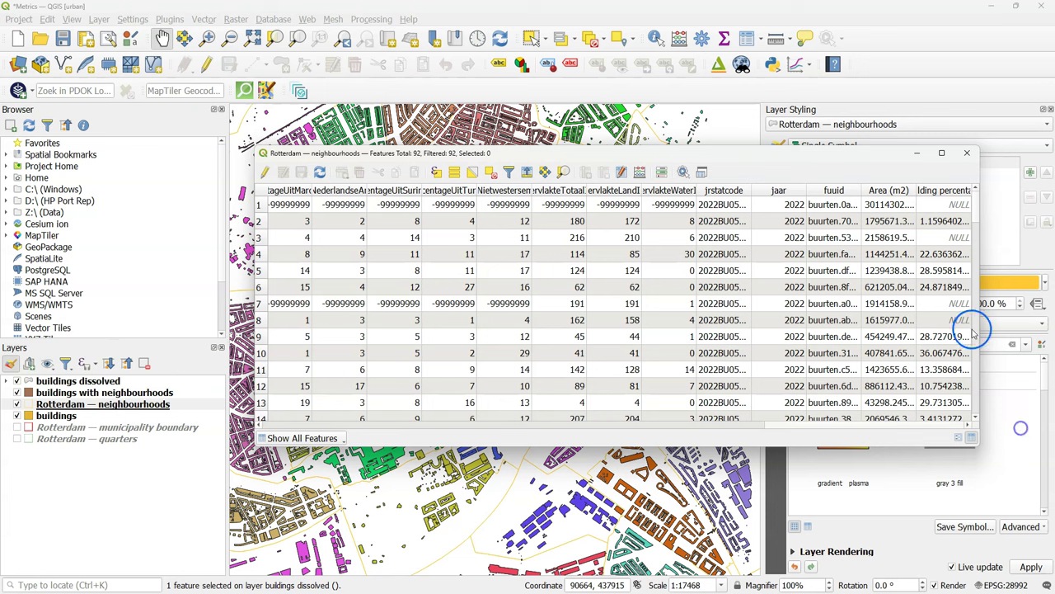
pyautogui.click(939, 190)
pyautogui.click(940, 190)
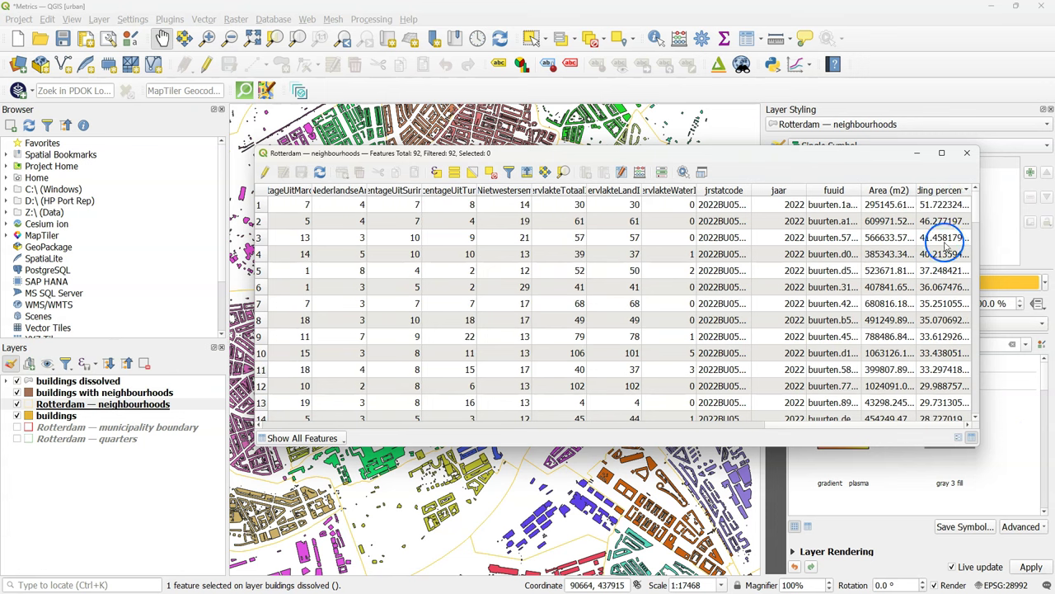
pyautogui.click(967, 155)
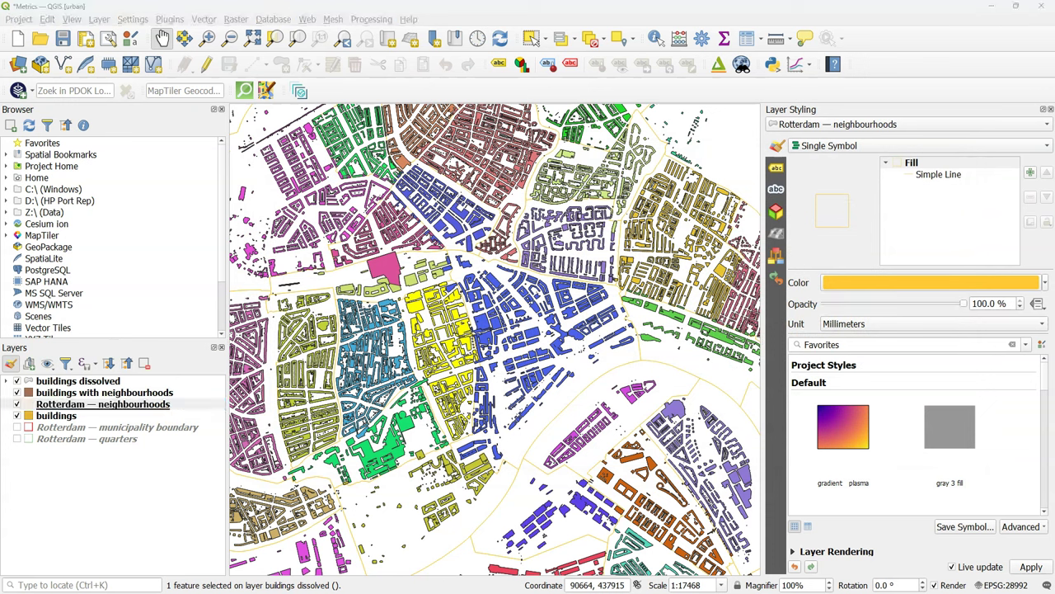
# Clear the selection and hide the buildings dissolved, buildings with neighbourhoods and buildings layers
pyautogui.click(591, 39)
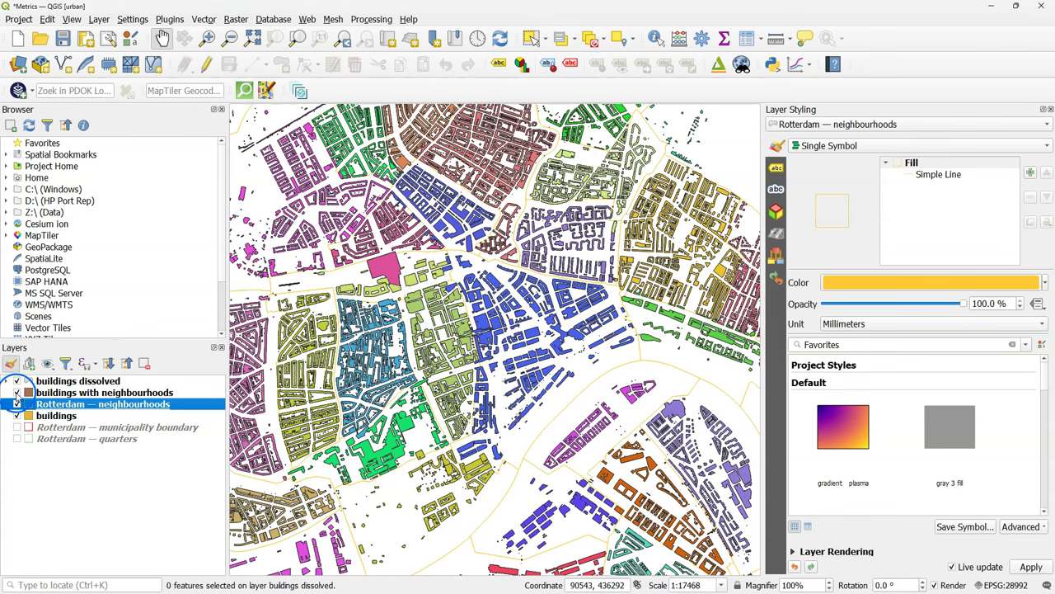
pyautogui.click(16, 382)
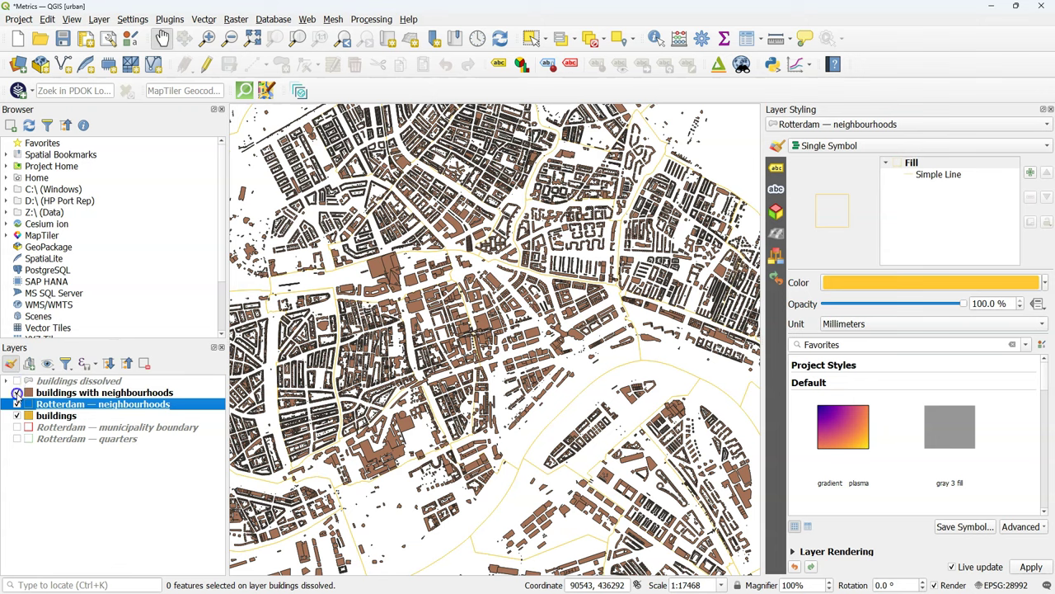
pyautogui.click(16, 393)
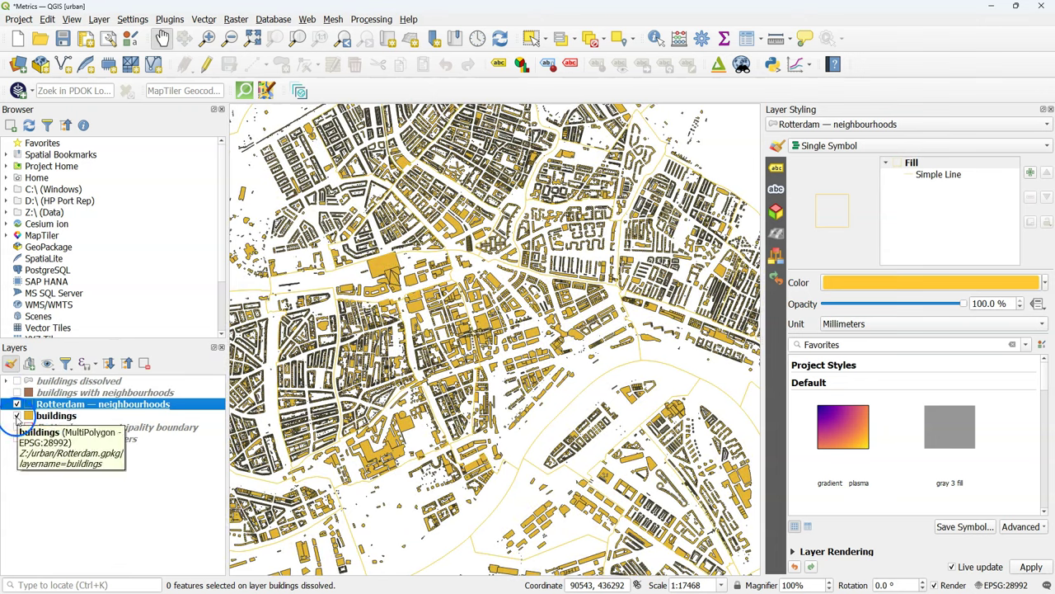
pyautogui.click(17, 415)
# Style Rotterdam — neighbourhoods as Graduated on building percentage and classify into five quantile classes
pyautogui.click(856, 148)
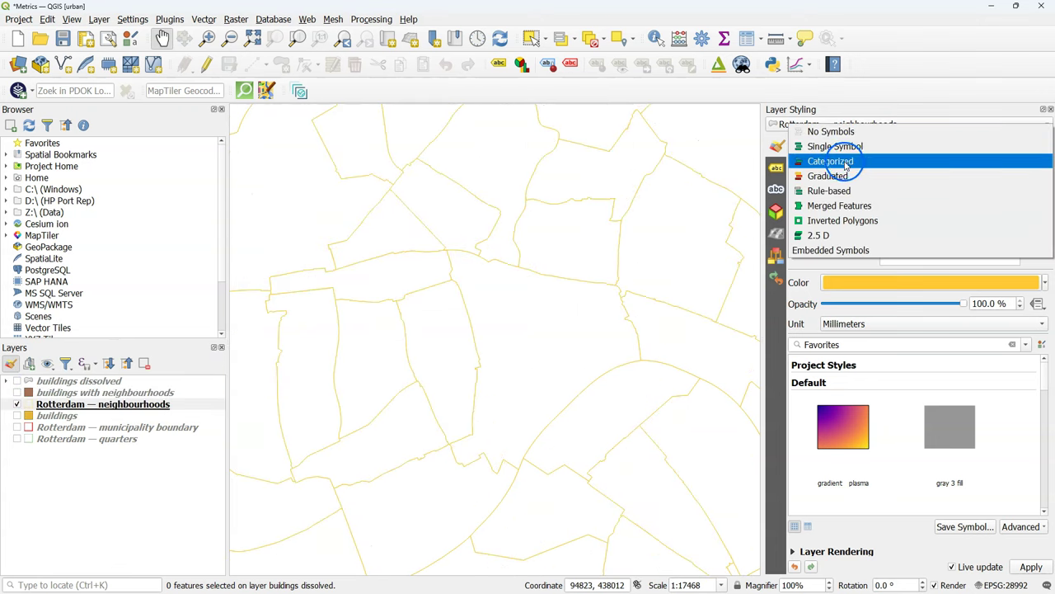
pyautogui.click(832, 175)
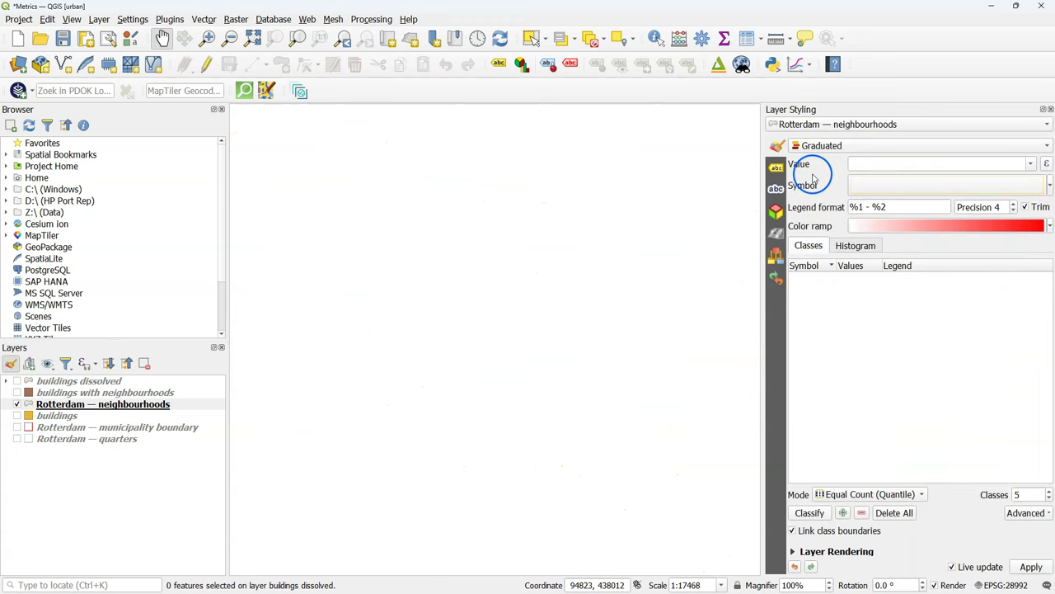
pyautogui.click(1030, 163)
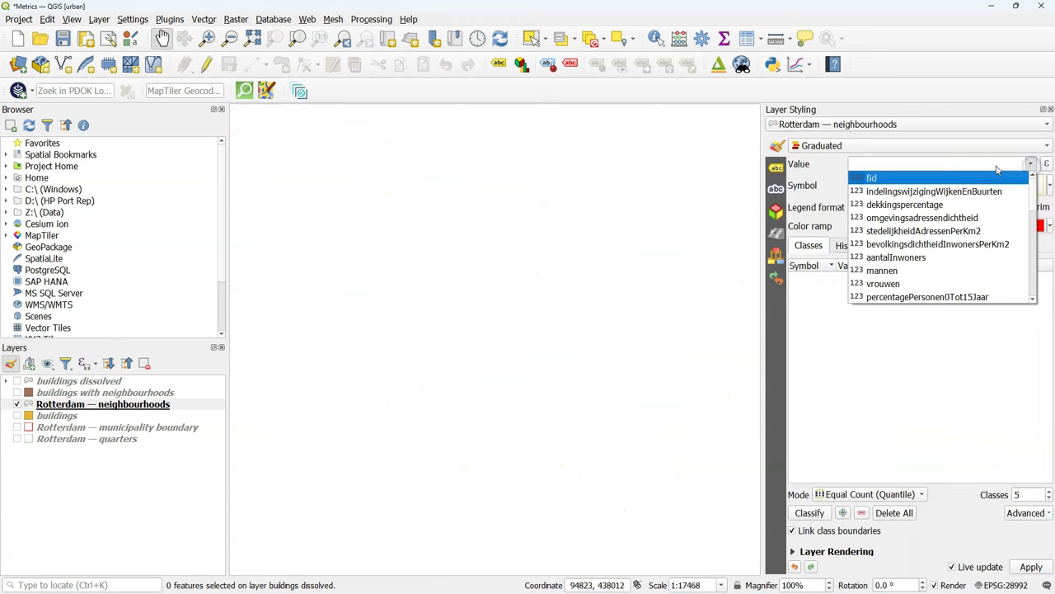
pyautogui.scroll(-5, 1022, 239)
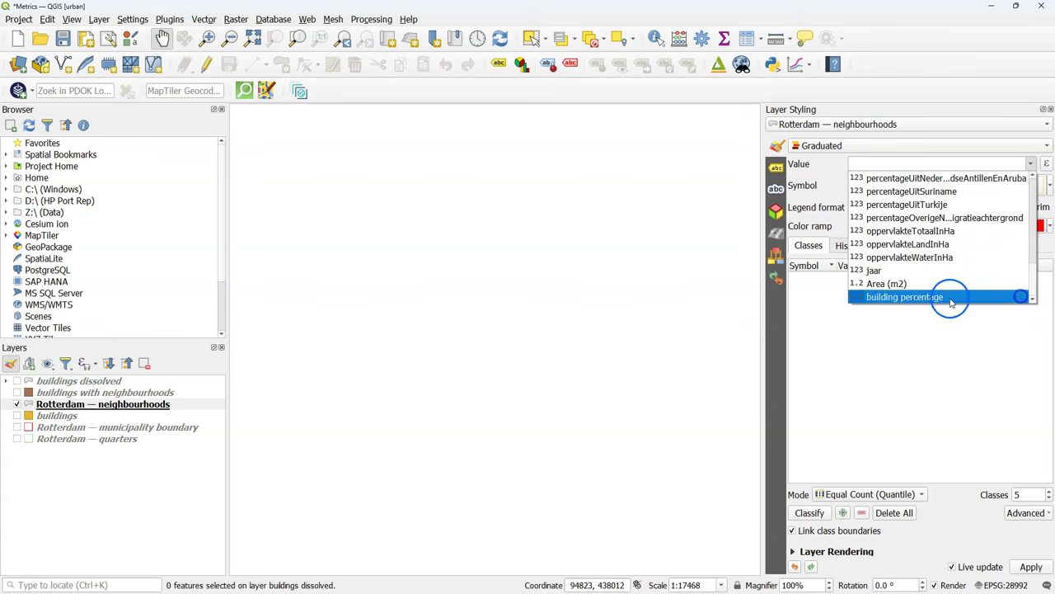
pyautogui.click(945, 296)
pyautogui.click(810, 512)
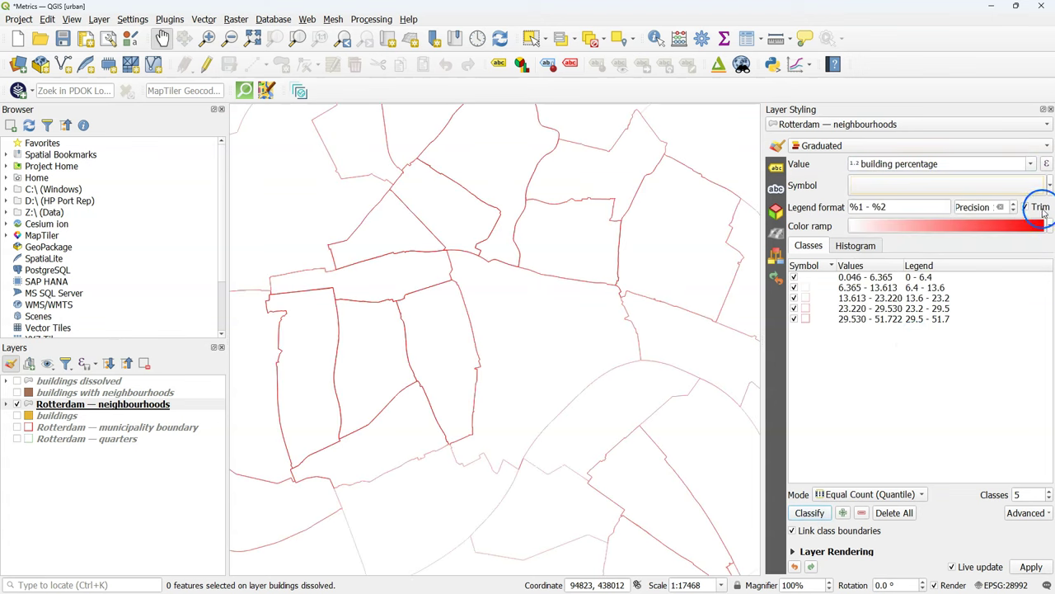
# Change the class symbol layer from Simple Line to Simple Fill with a white stroke colour
pyautogui.click(1008, 185)
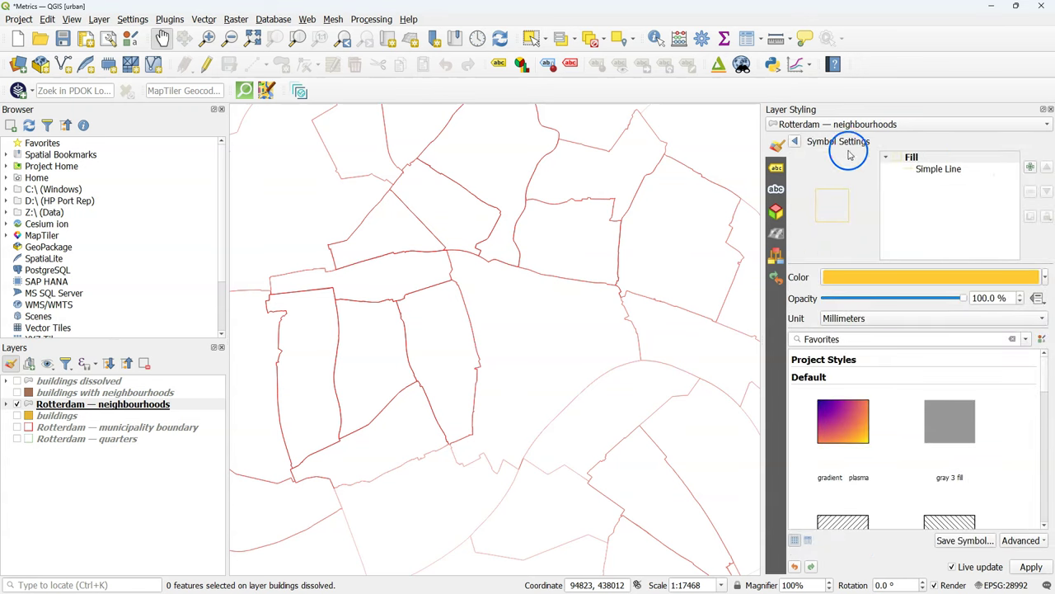
pyautogui.click(938, 169)
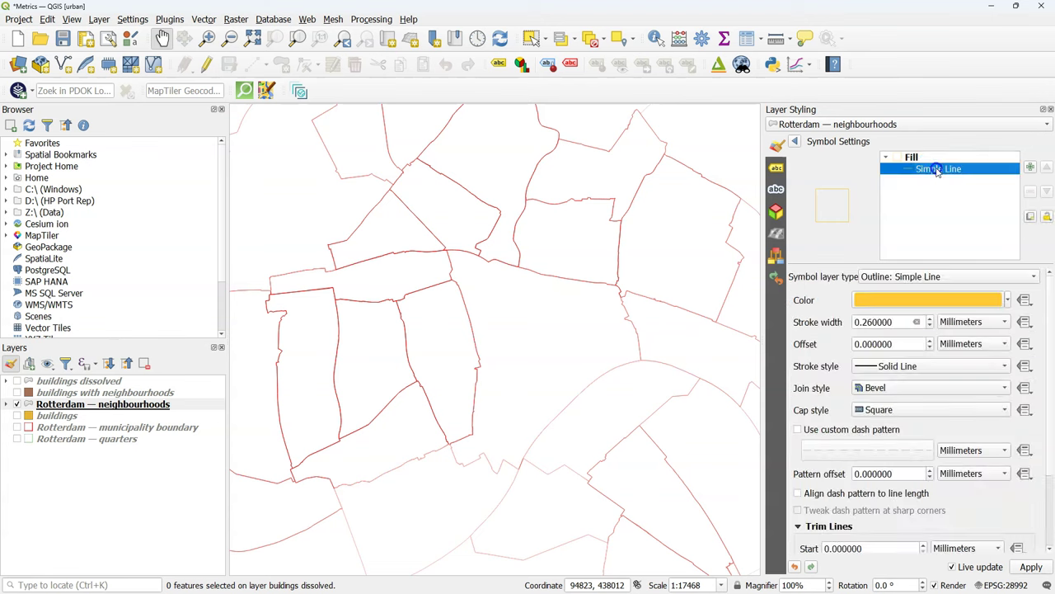
pyautogui.click(917, 277)
pyautogui.click(911, 175)
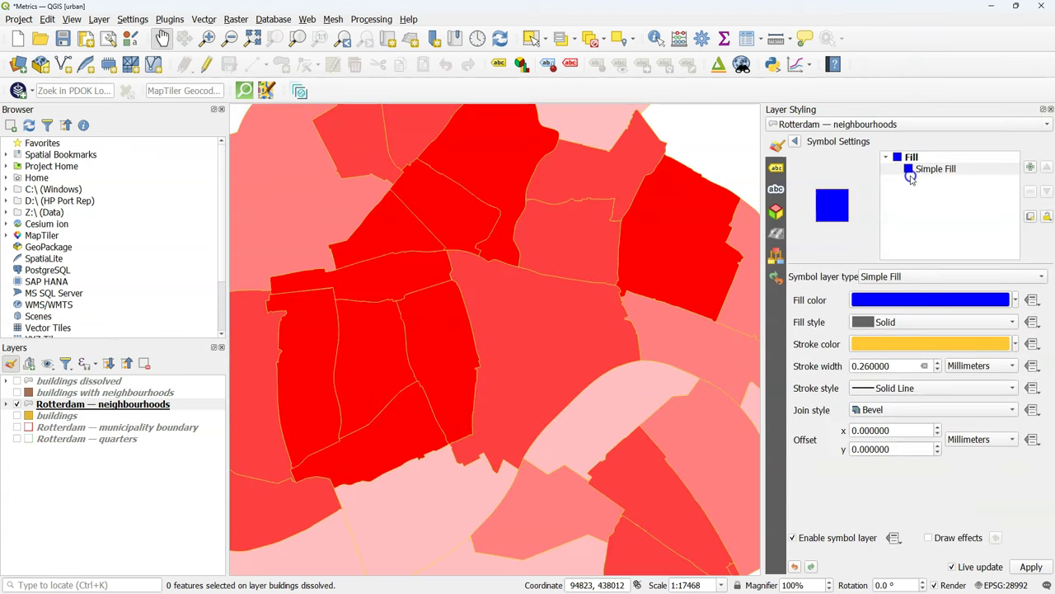
pyautogui.click(1015, 344)
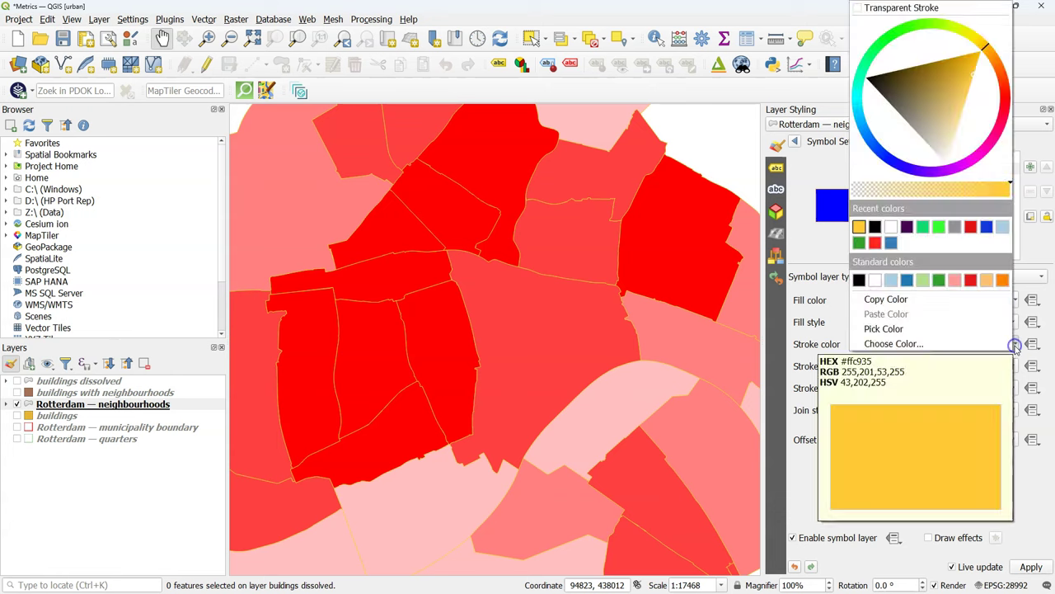
pyautogui.click(891, 227)
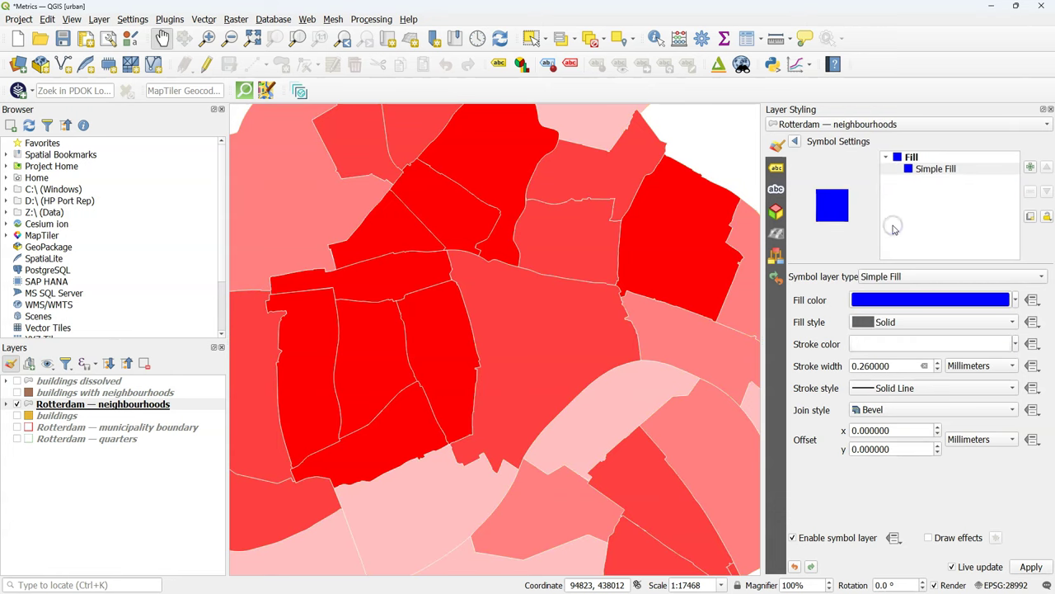
pyautogui.click(795, 141)
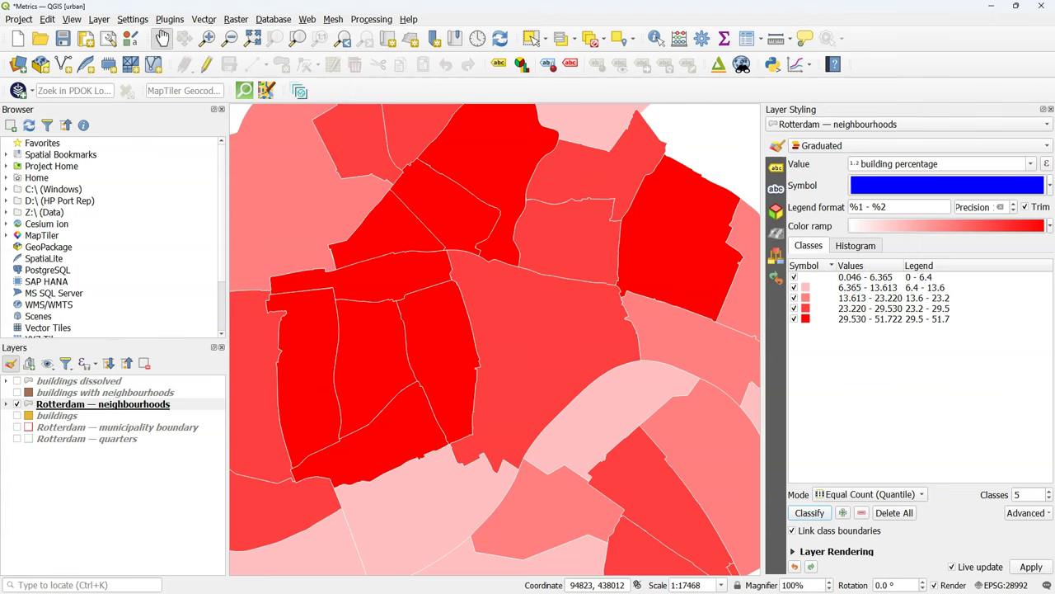
pyautogui.click(877, 496)
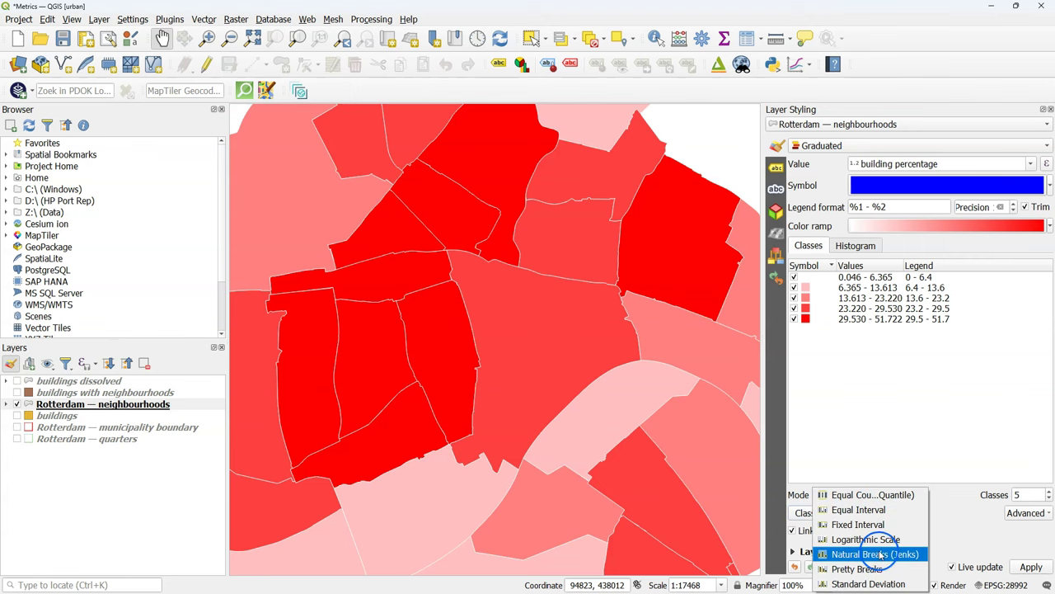
pyautogui.click(876, 554)
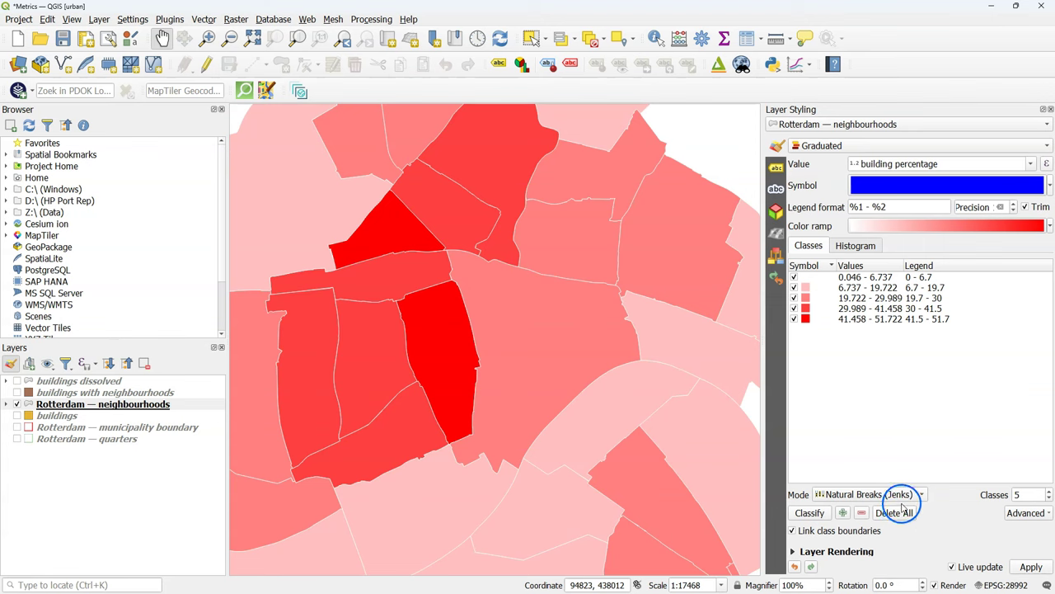
pyautogui.scroll(-1, 461, 372)
pyautogui.moveTo(422, 353); pyautogui.dragTo(488, 331)
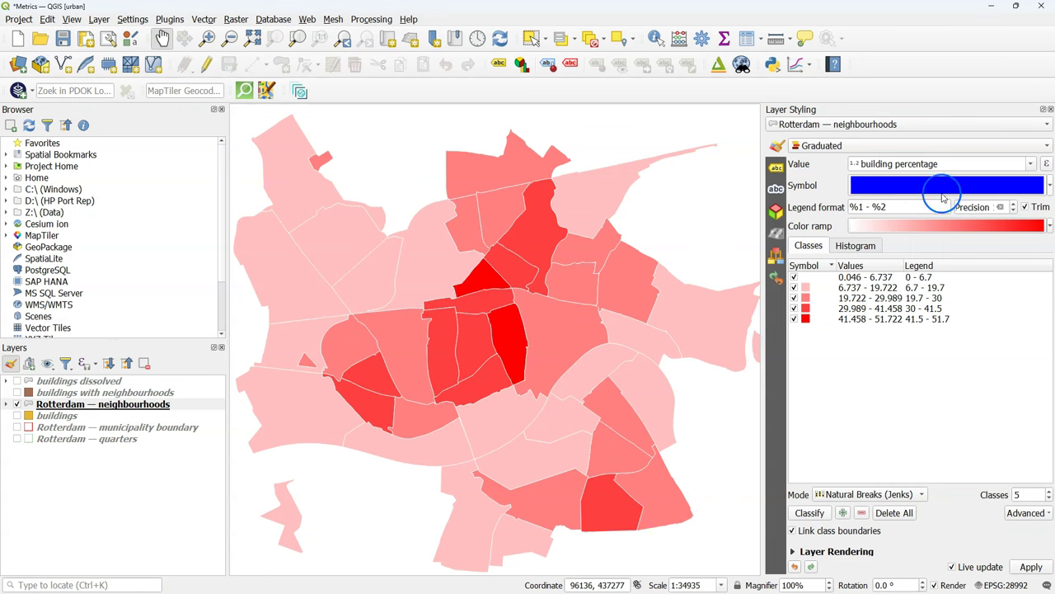
# Turn on Single Labels using buurtnaam for the neighbourhoods and frame the whole labelled city
pyautogui.moveTo(764, 170); pyautogui.dragTo(737, 177)
pyautogui.scroll(1, 625, 362)
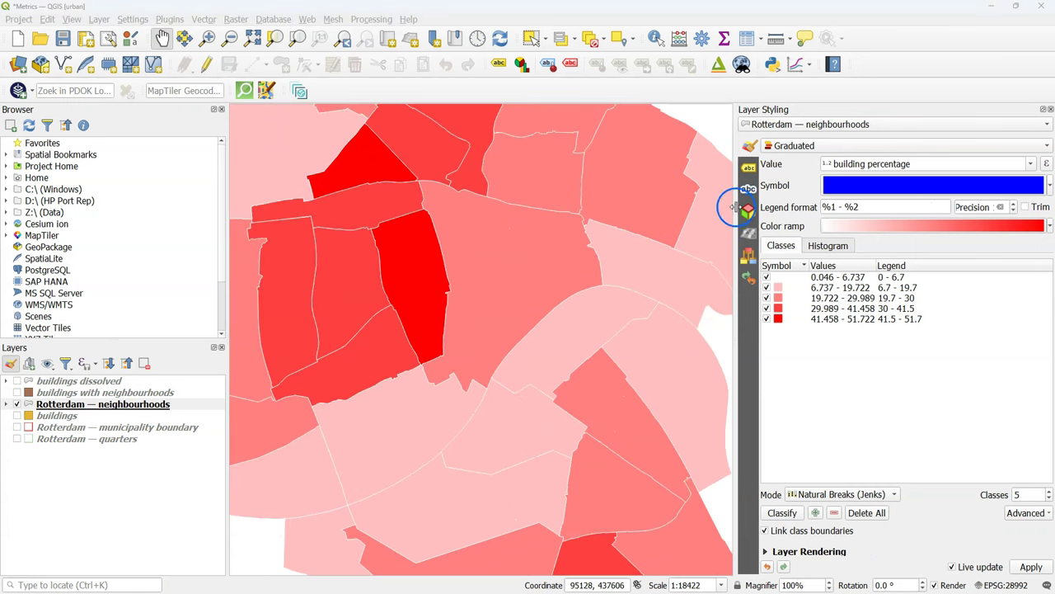
pyautogui.click(749, 168)
pyautogui.click(788, 146)
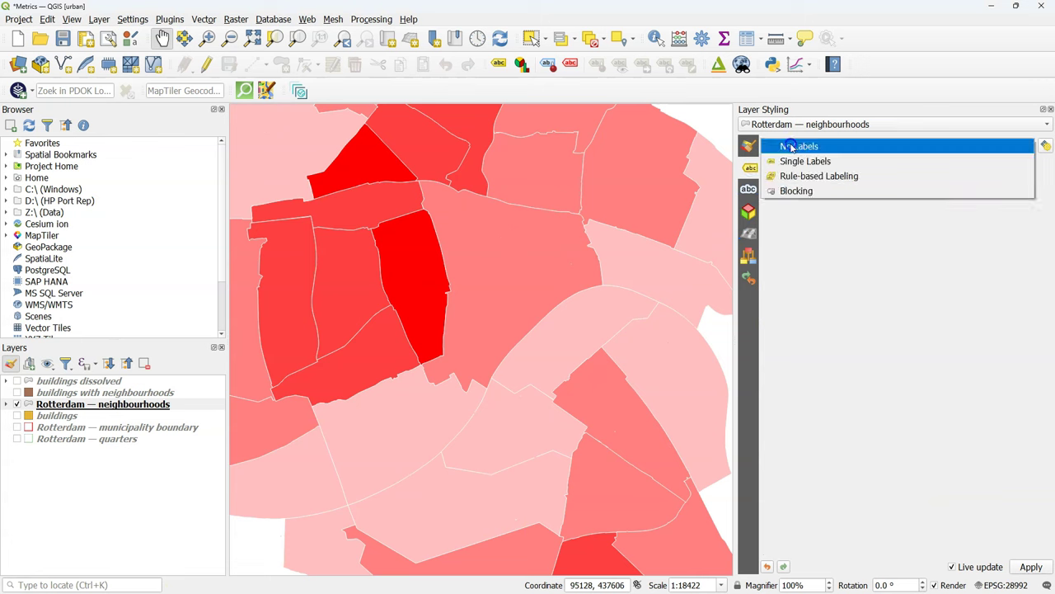
pyautogui.click(793, 161)
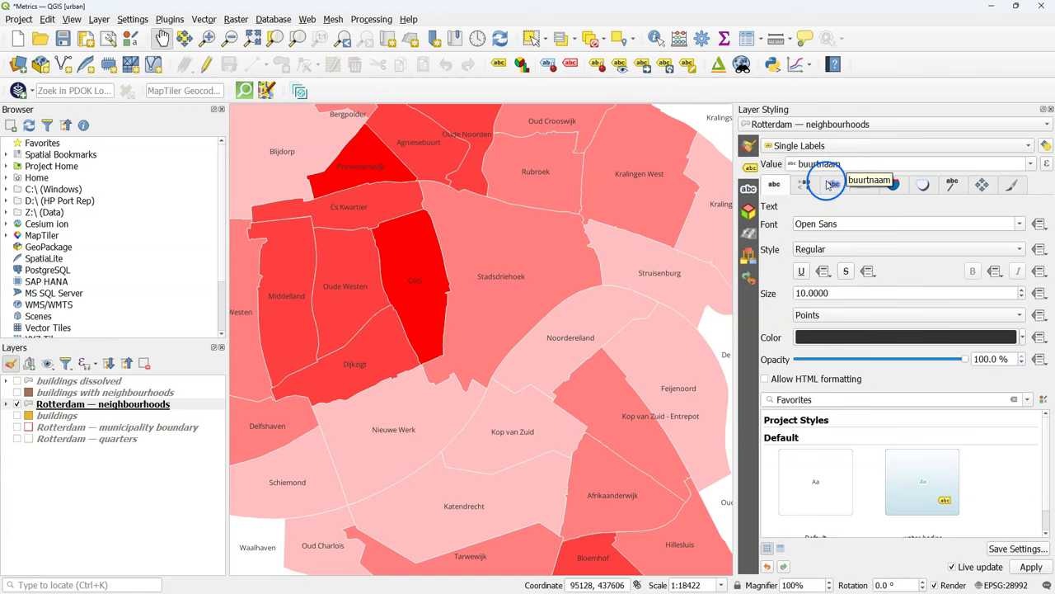
pyautogui.click(804, 183)
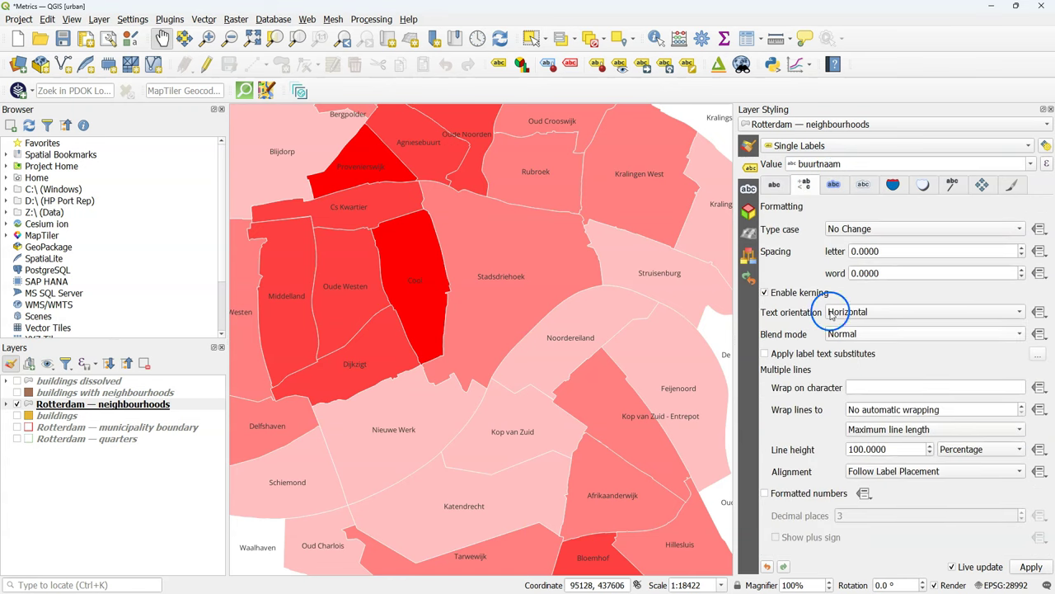
pyautogui.click(859, 388)
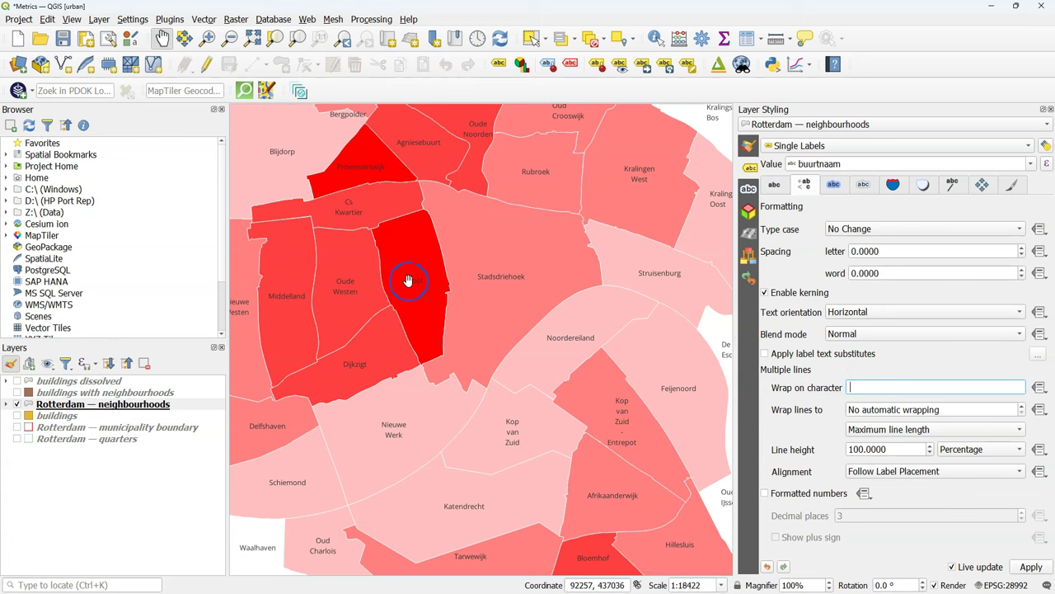
pyautogui.scroll(-1, 376, 291)
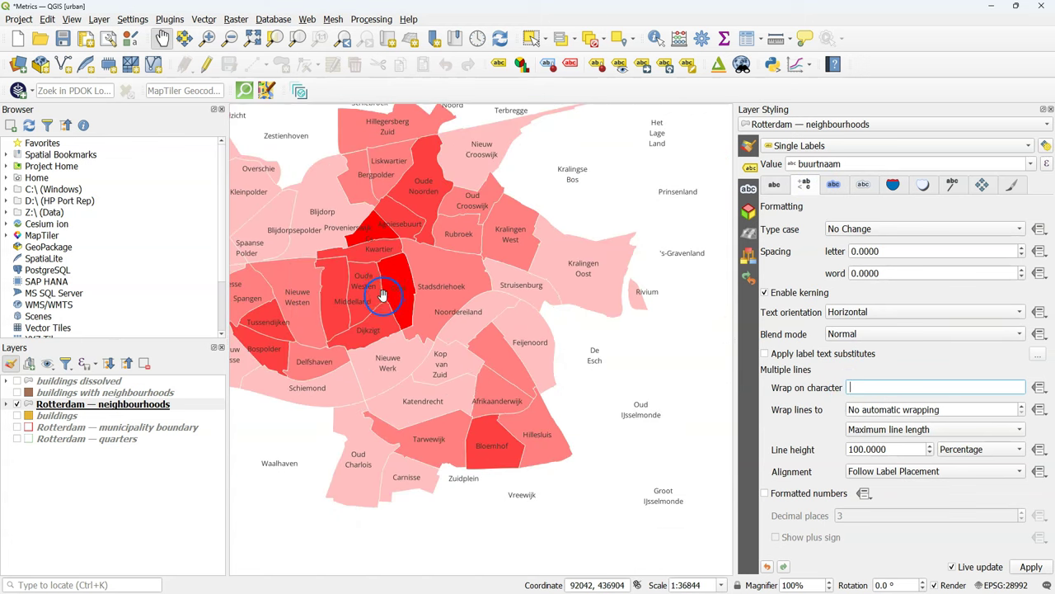
pyautogui.moveTo(375, 288); pyautogui.dragTo(468, 305)
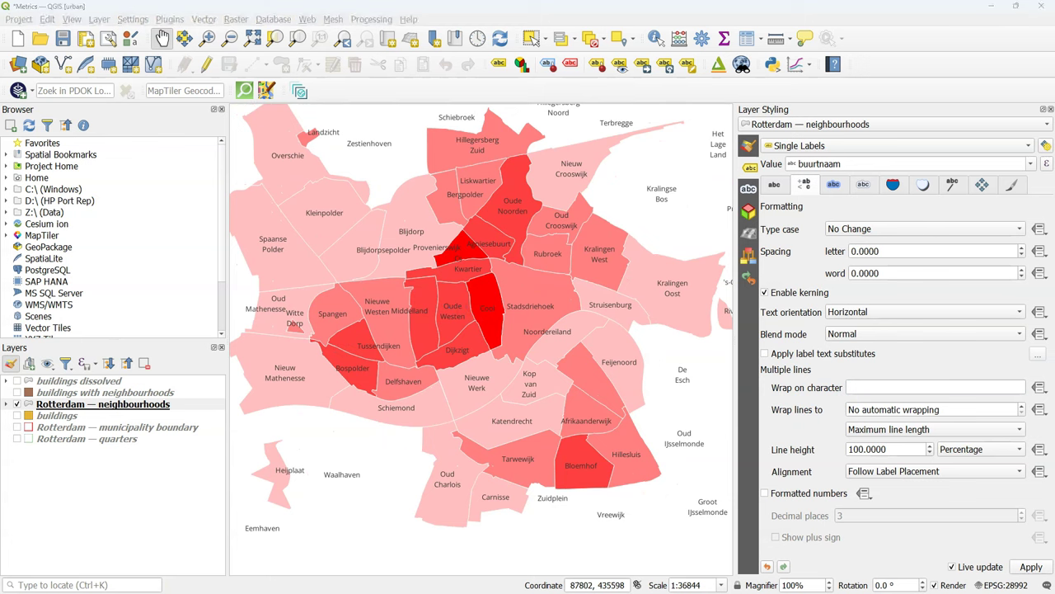
pyautogui.scroll(1, 525, 336)
# Find Data Plotly in the plugin manager by searching 'datap', then open the DataPlotly panel
pyautogui.click(169, 19)
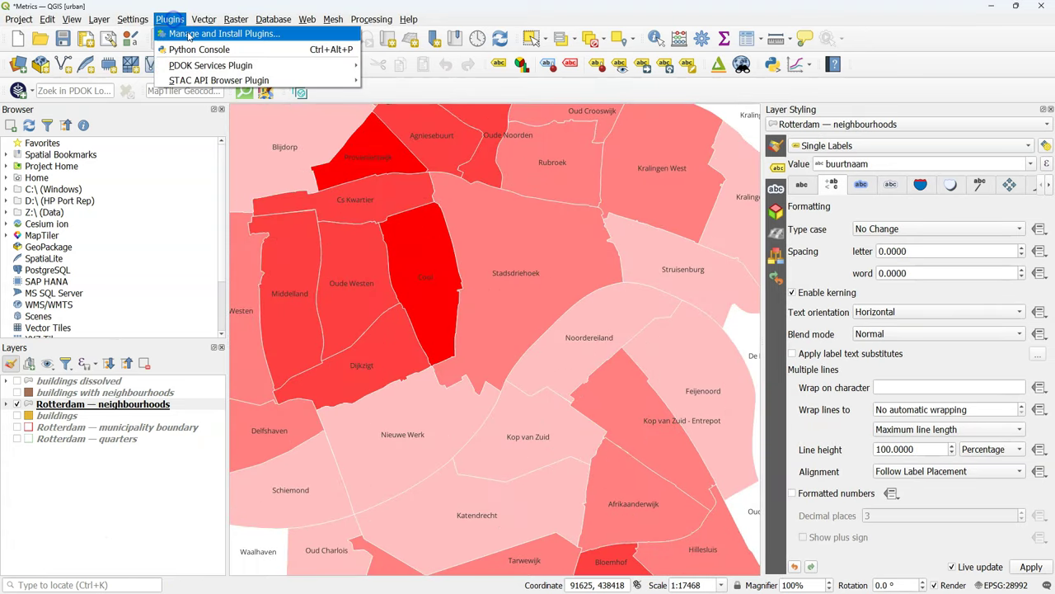
pyautogui.click(223, 30)
pyautogui.click(443, 105)
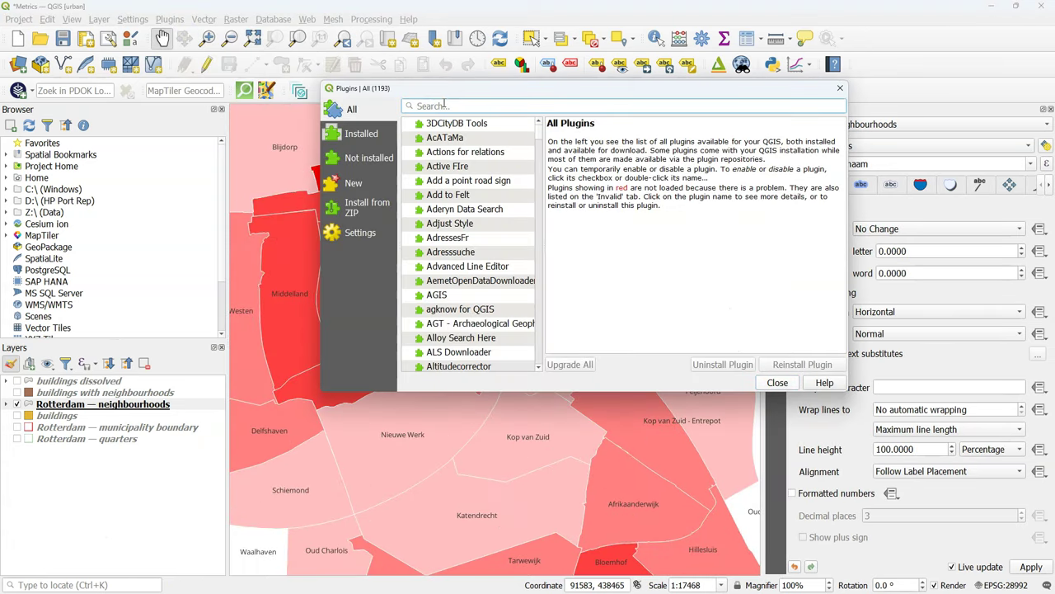
pyautogui.write('datap')
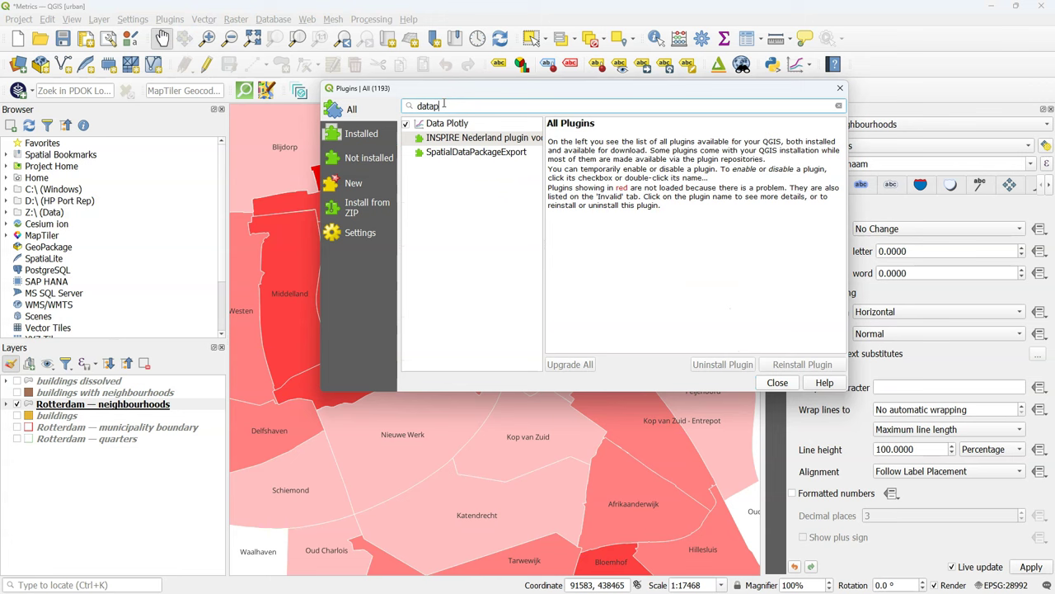
pyautogui.click(474, 122)
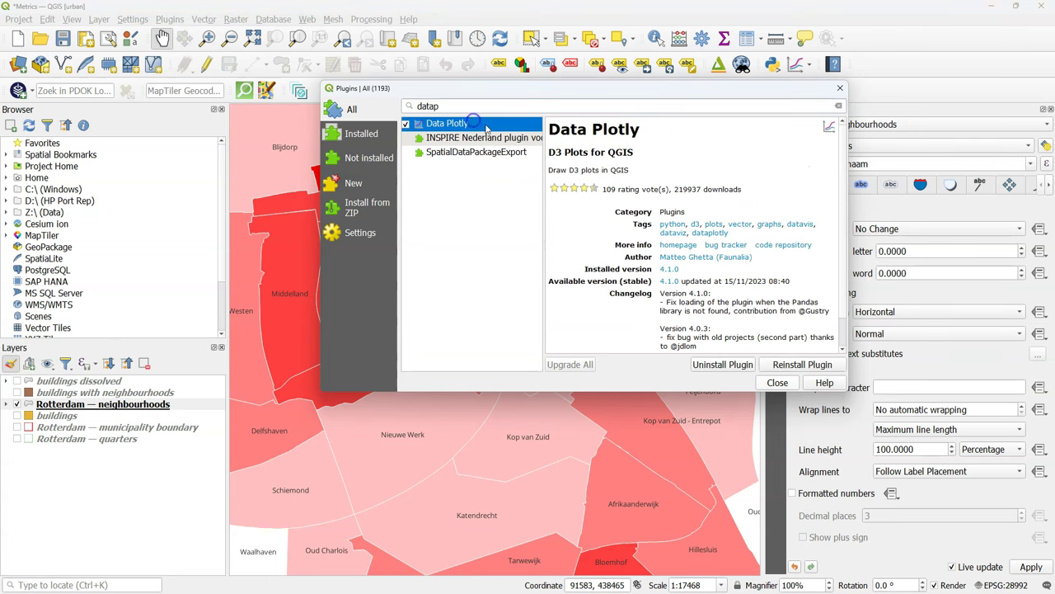
pyautogui.click(776, 383)
pyautogui.click(795, 64)
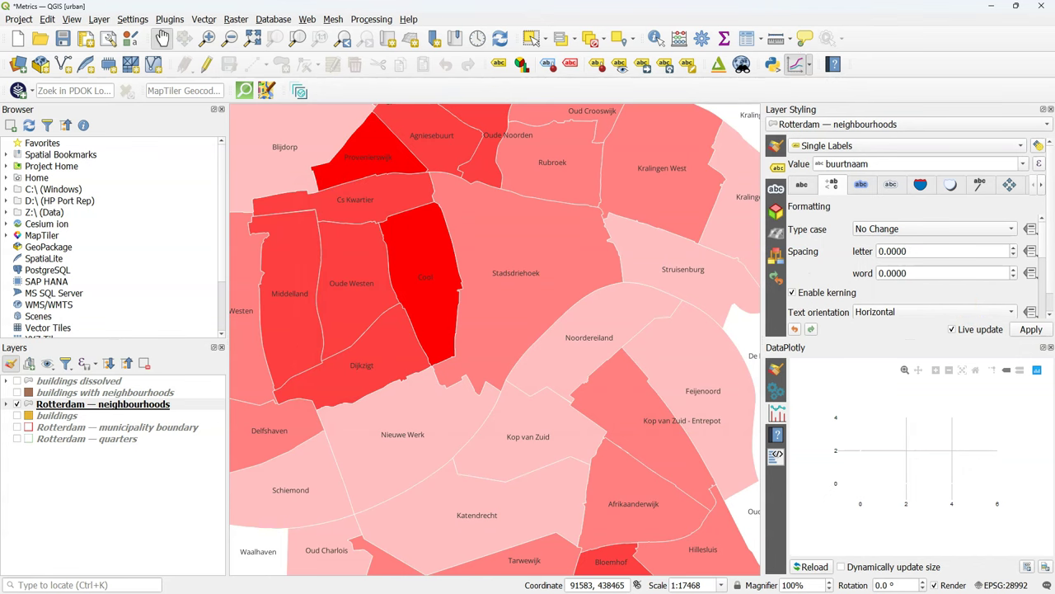
# Close Layer Styling and set the DataPlotly plot type to Bar Plot
pyautogui.click(1050, 109)
pyautogui.click(773, 132)
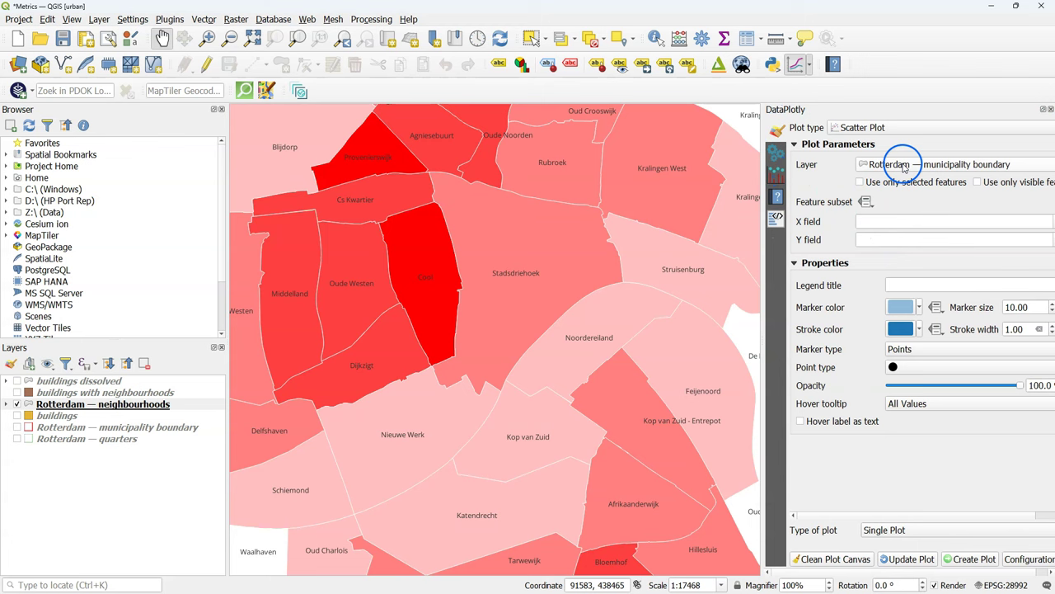
pyautogui.click(882, 128)
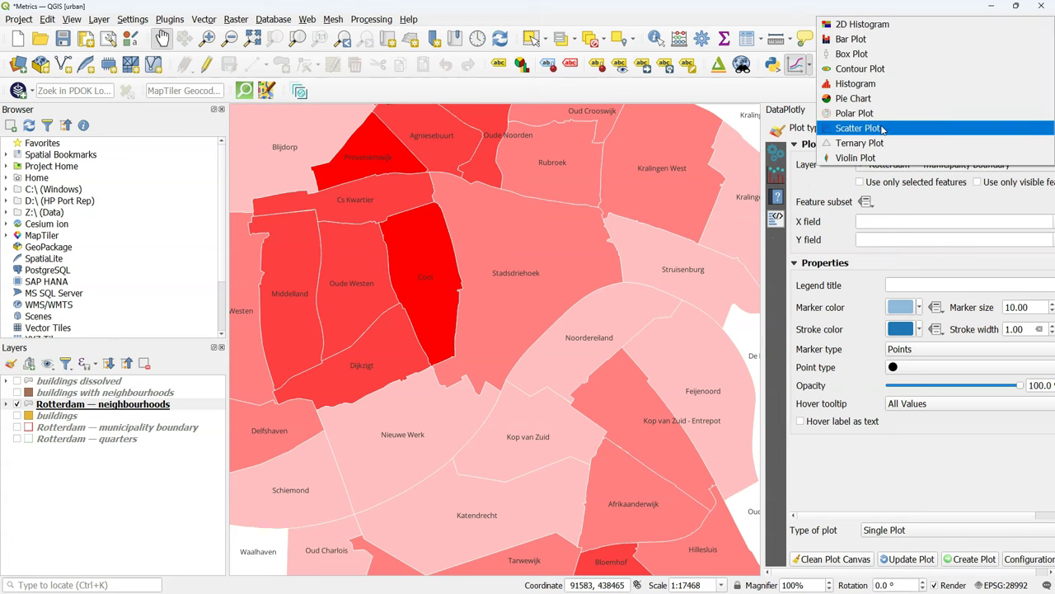
pyautogui.click(862, 38)
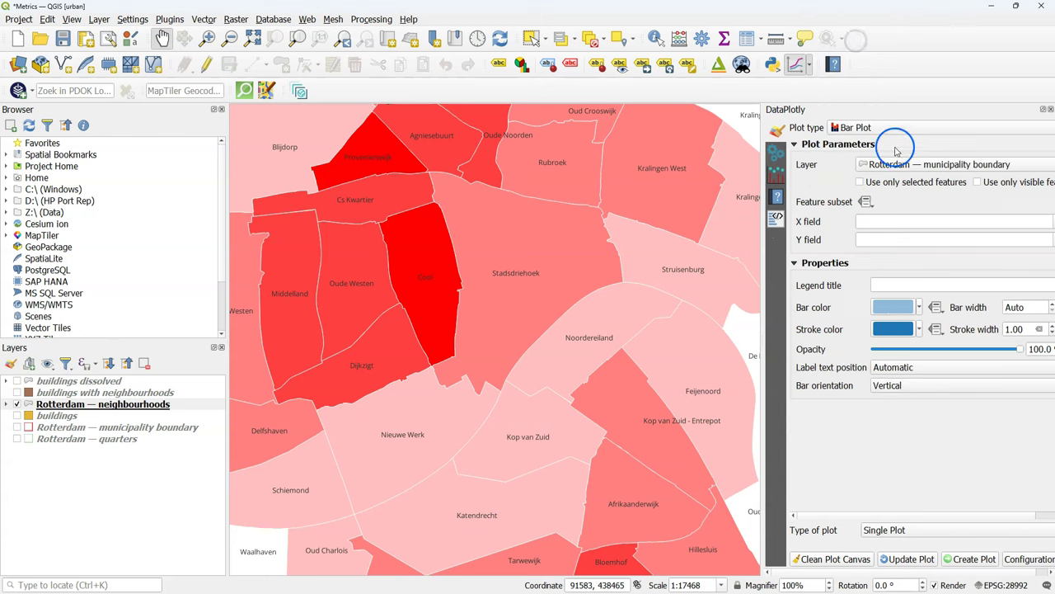
pyautogui.moveTo(764, 213); pyautogui.dragTo(692, 202)
# Plot Rotterdam — neighbourhoods with buurtnaam on X and building percentage on Y
pyautogui.click(944, 165)
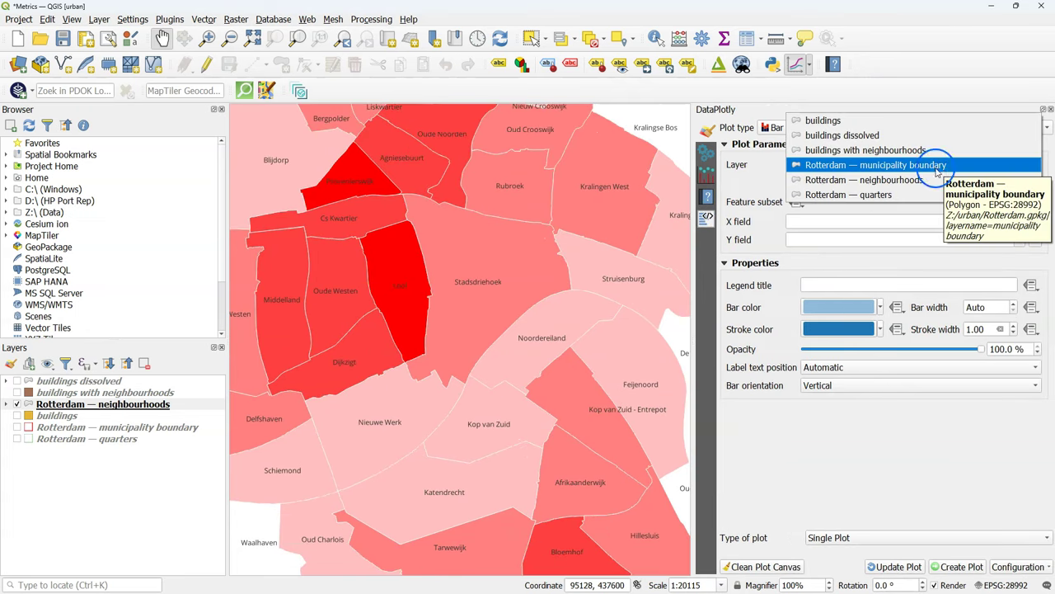
pyautogui.click(907, 179)
pyautogui.click(1019, 222)
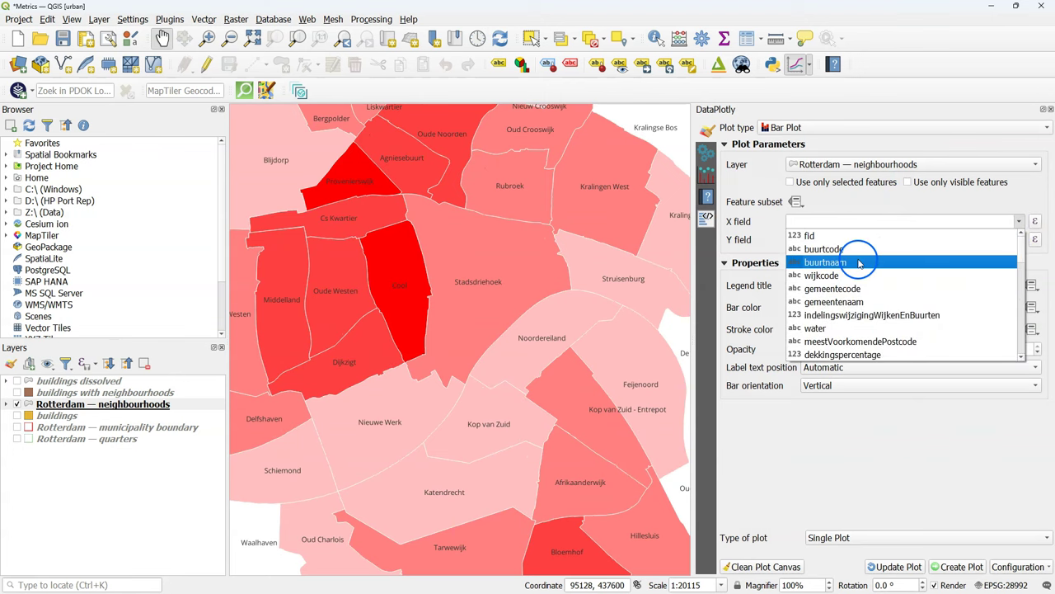
pyautogui.click(858, 262)
pyautogui.click(1019, 239)
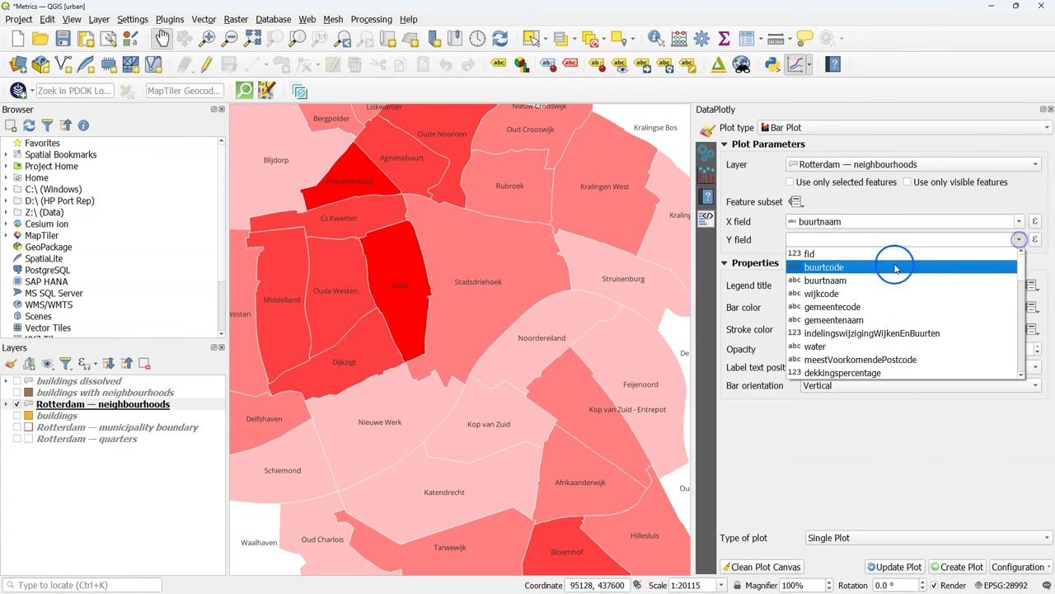
pyautogui.moveTo(1017, 278); pyautogui.dragTo(1014, 372)
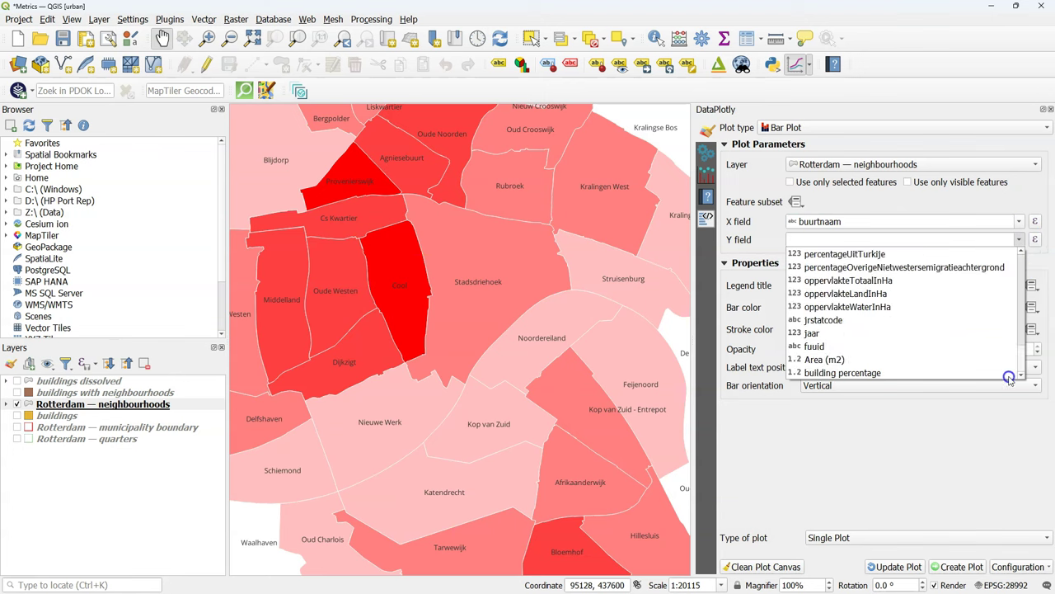
pyautogui.click(863, 375)
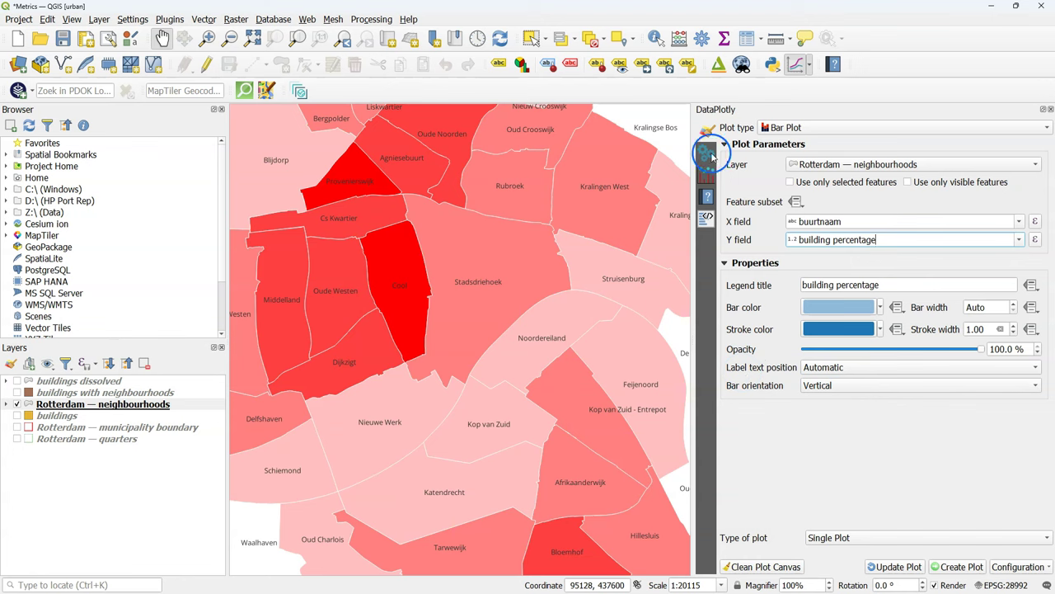
# Label the X axis 'Neighbourhood' and the Y axis 'Percentage of building area', then create the plot
pyautogui.click(708, 153)
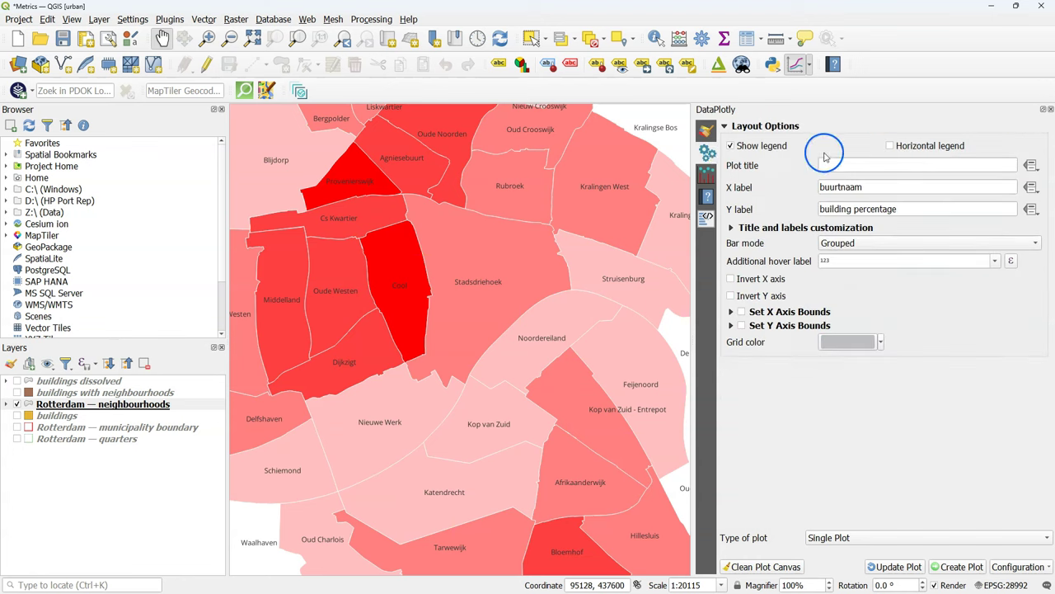
pyautogui.moveTo(864, 187); pyautogui.dragTo(799, 190)
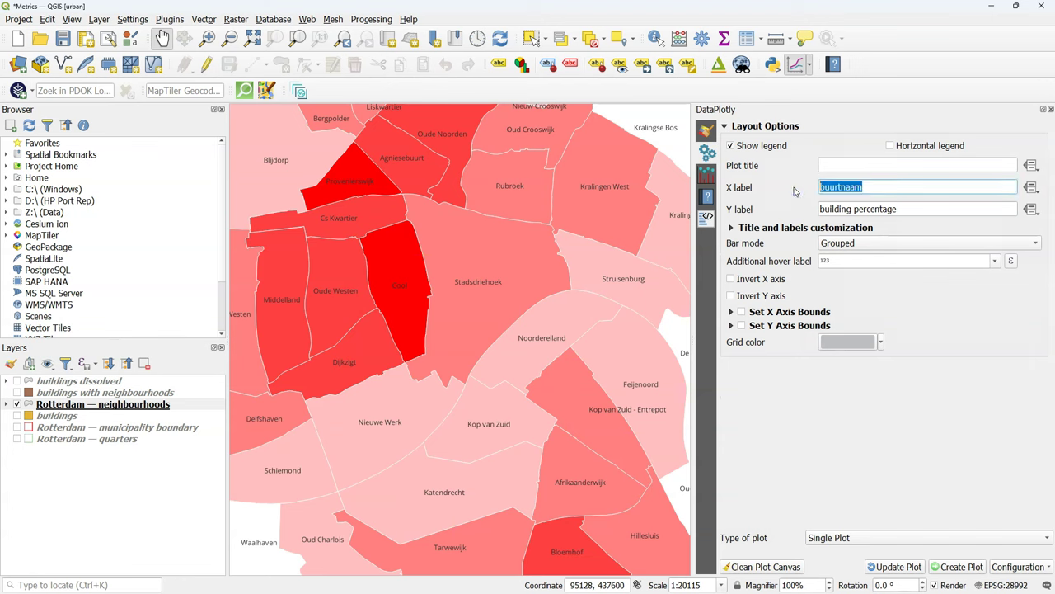
pyautogui.write('Neighbourhood')
pyautogui.press('Tab')
pyautogui.write('P')
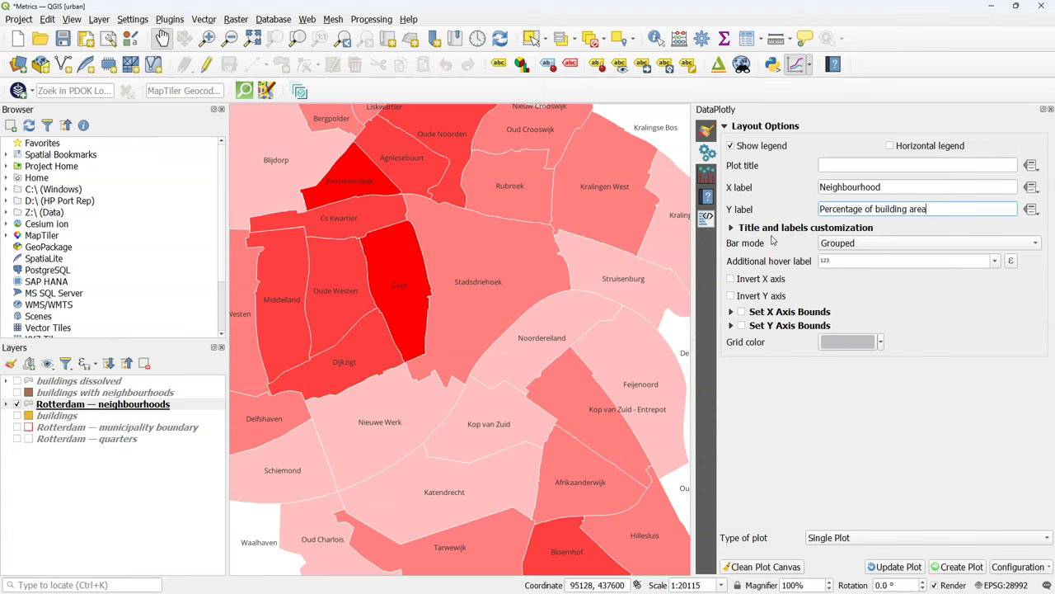
pyautogui.click(956, 566)
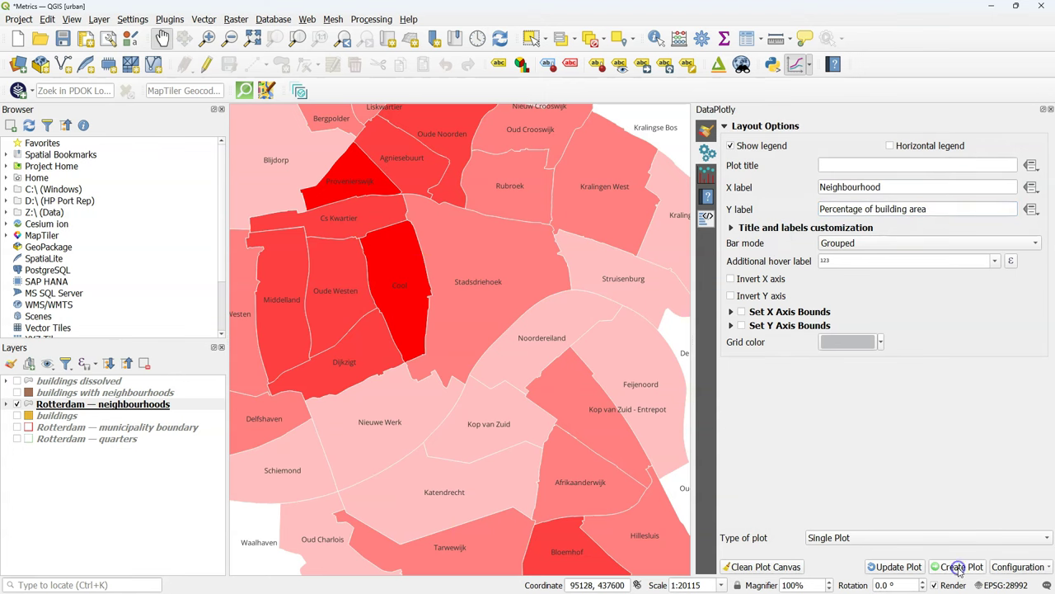
# Widen the DataPlotly chart area and read bar values, Provenierswijk highest at about 51.7
pyautogui.moveTo(696, 307); pyautogui.dragTo(446, 292)
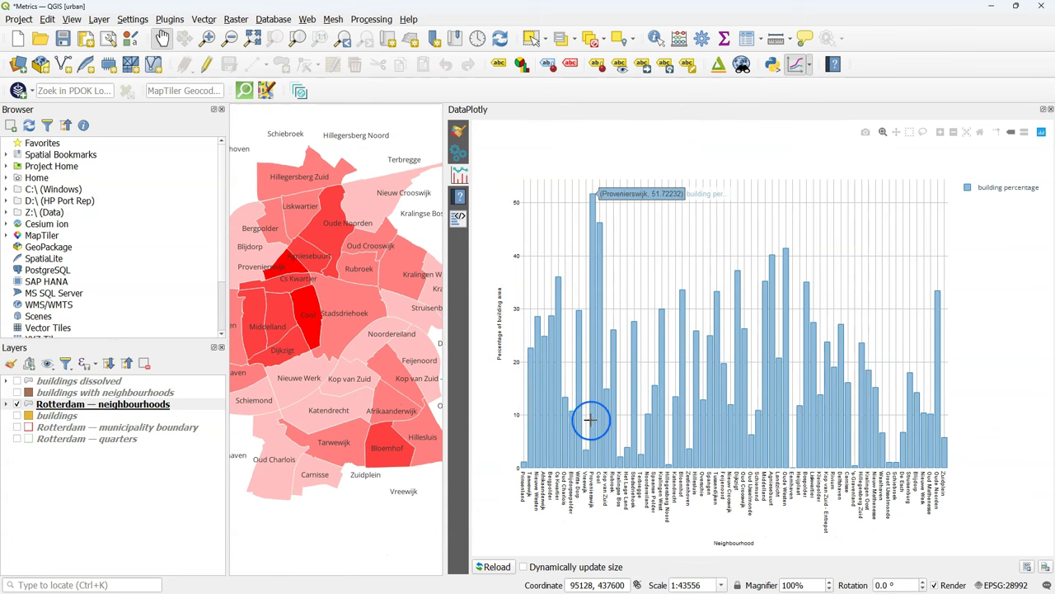
pyautogui.moveTo(591, 356)
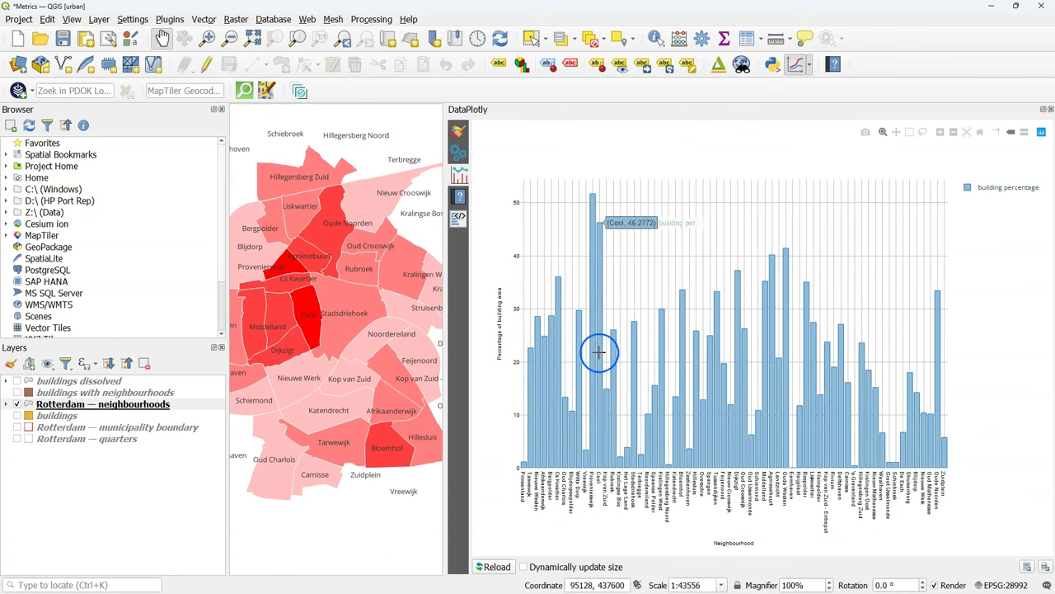